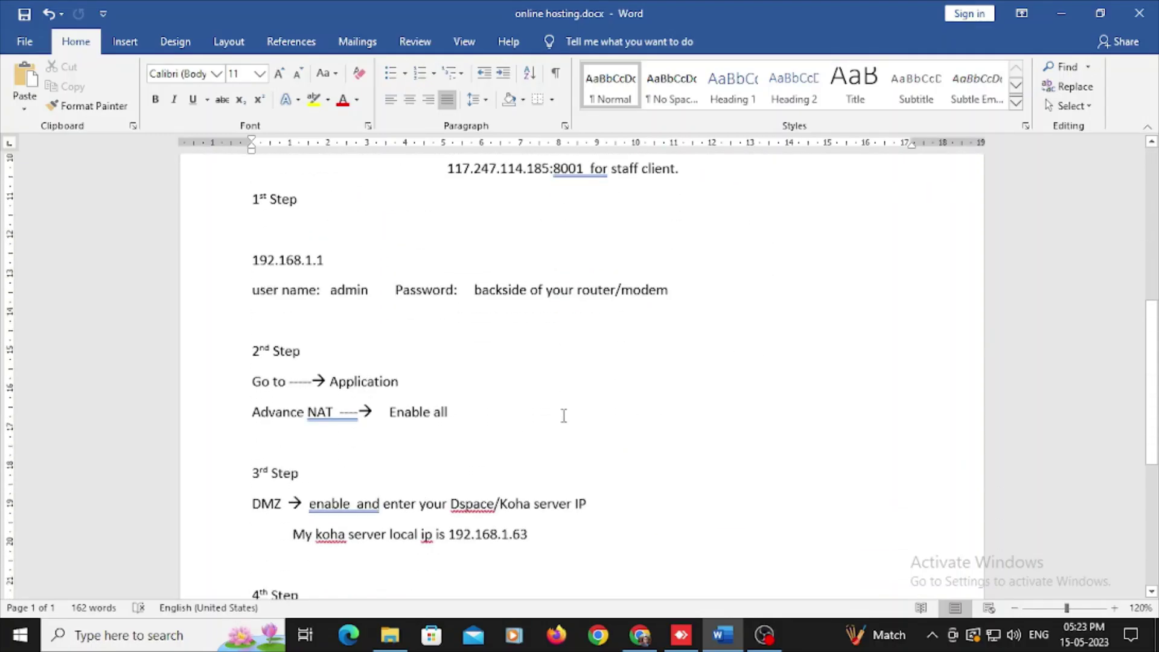
Scroll to the top of online hosting.docx and select the 'Online hosting of Koha/Dspace' title.
scroll(561, 414, up, 7)
scroll(544, 288, up, 1)
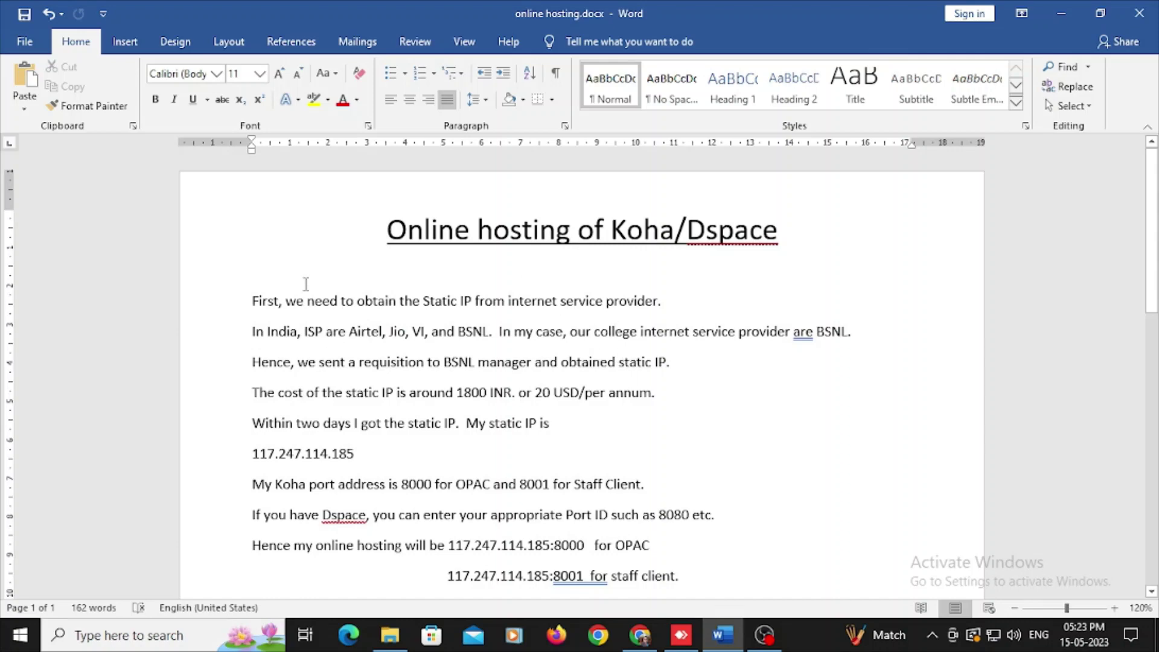
drag(365, 233, 787, 231)
click(556, 237)
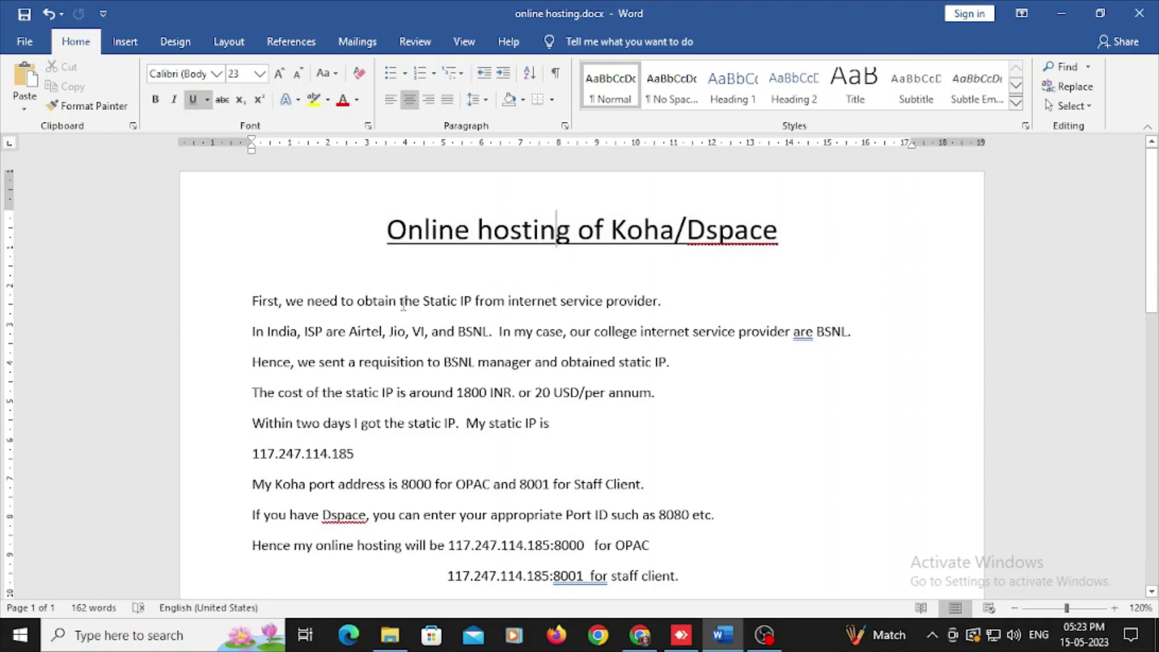
click(471, 235)
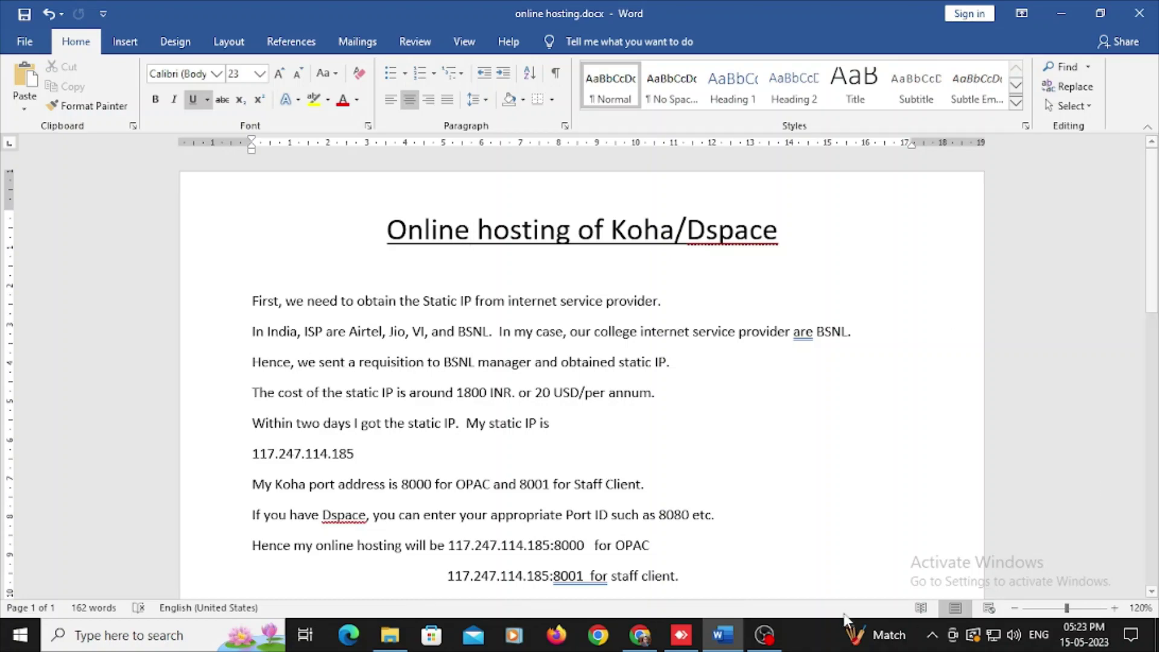
Switch to the YouTube video page in Chrome and scroll down to the comments.
click(639, 634)
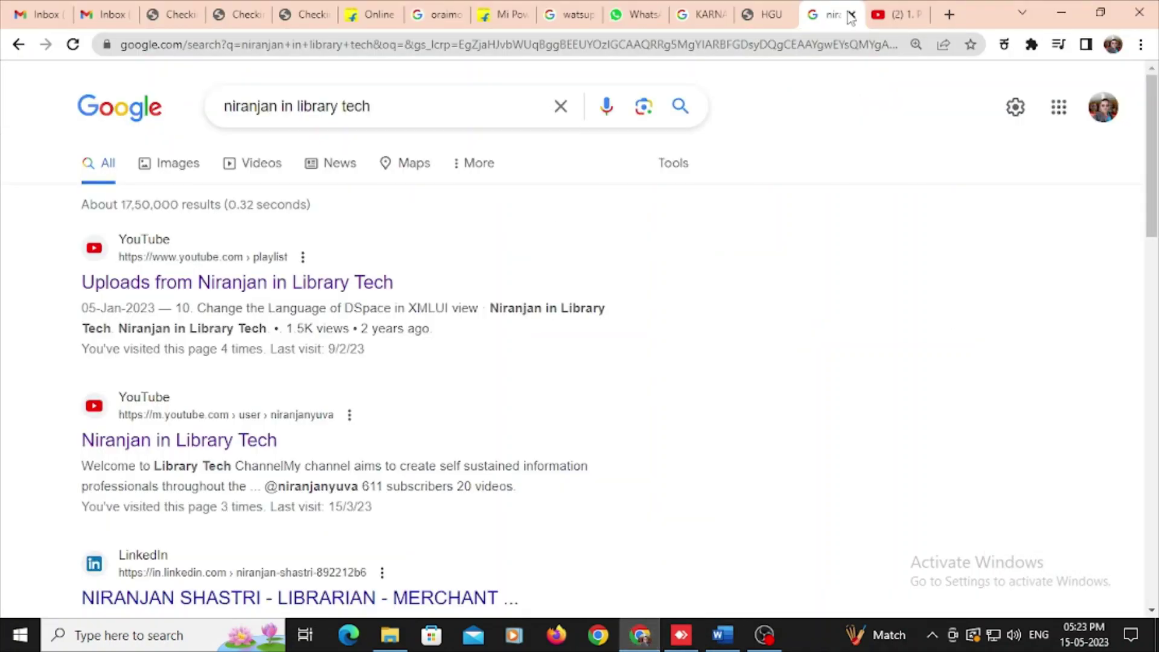
click(890, 9)
scroll(69, 390, down, 4)
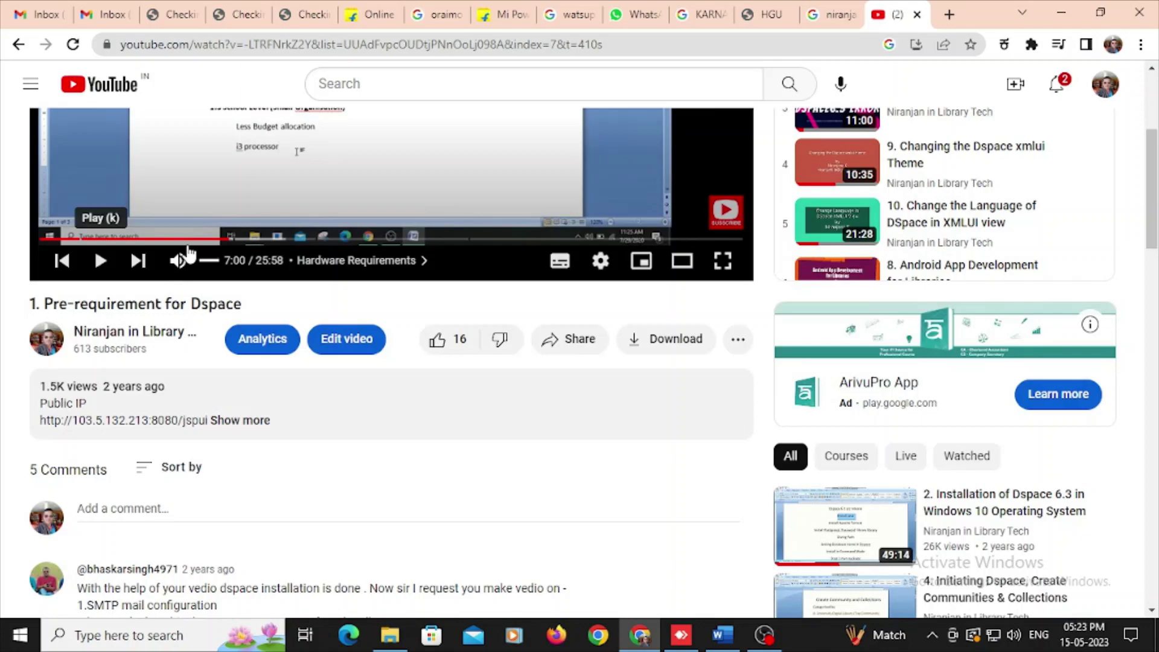
scroll(121, 392, down, 3)
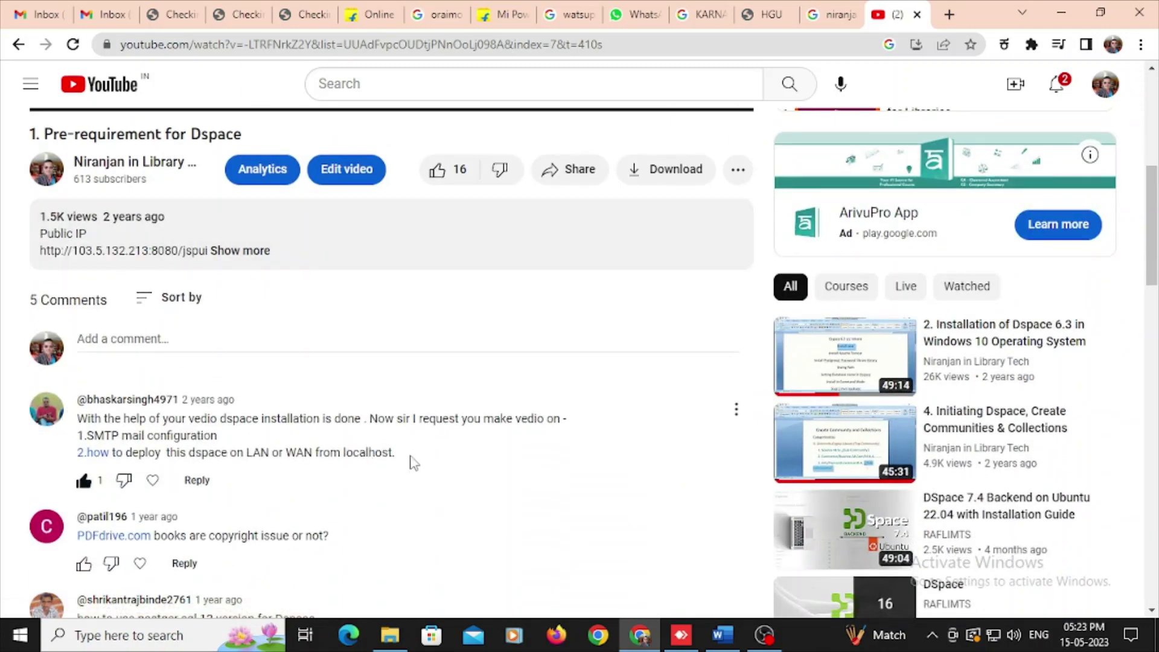
Select and reread the viewer comment asking how to deploy DSpace on LAN or WAN.
drag(413, 462, 86, 421)
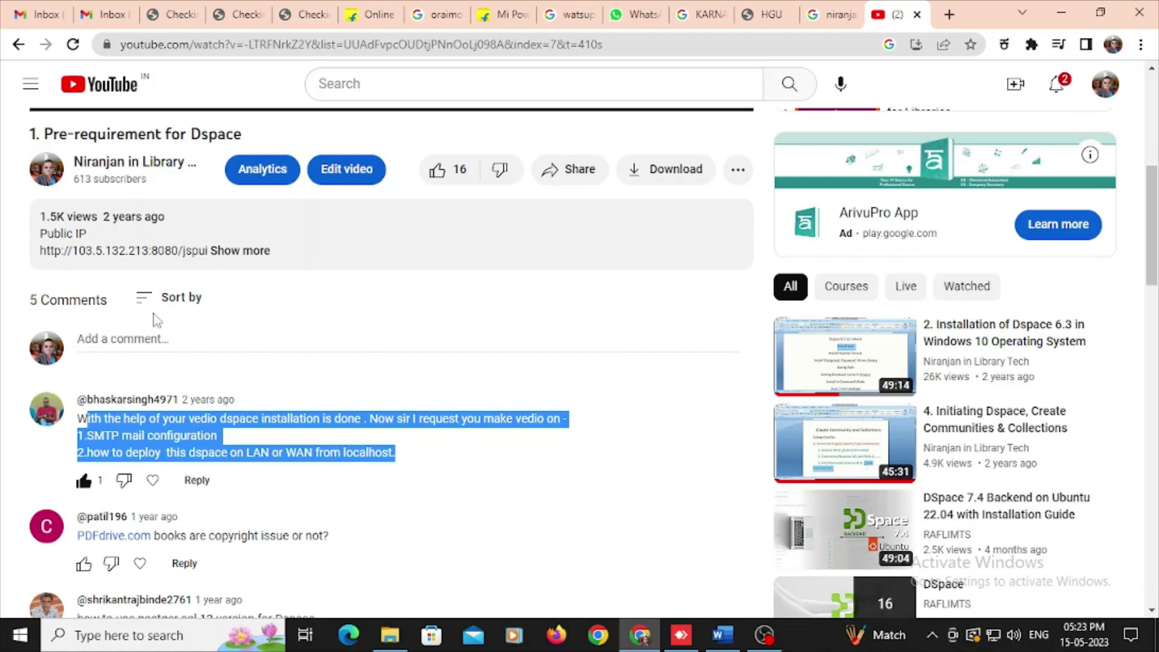
scroll(316, 465, up, 3)
scroll(390, 455, down, 4)
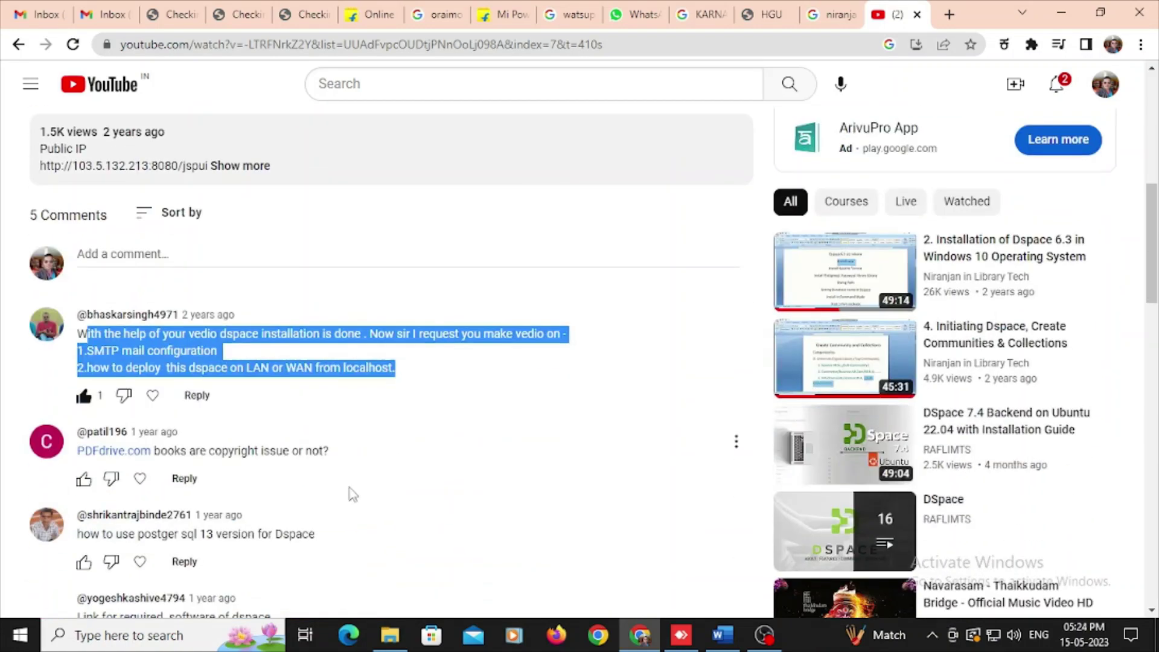
scroll(354, 431, up, 1)
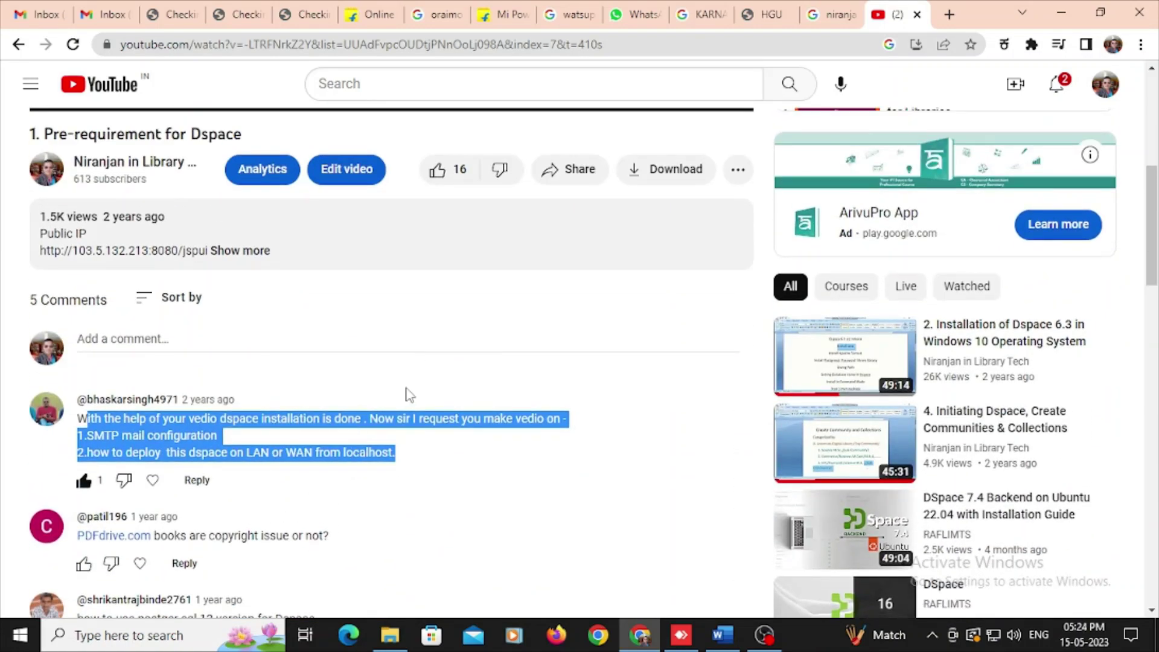
scroll(296, 468, down, 3)
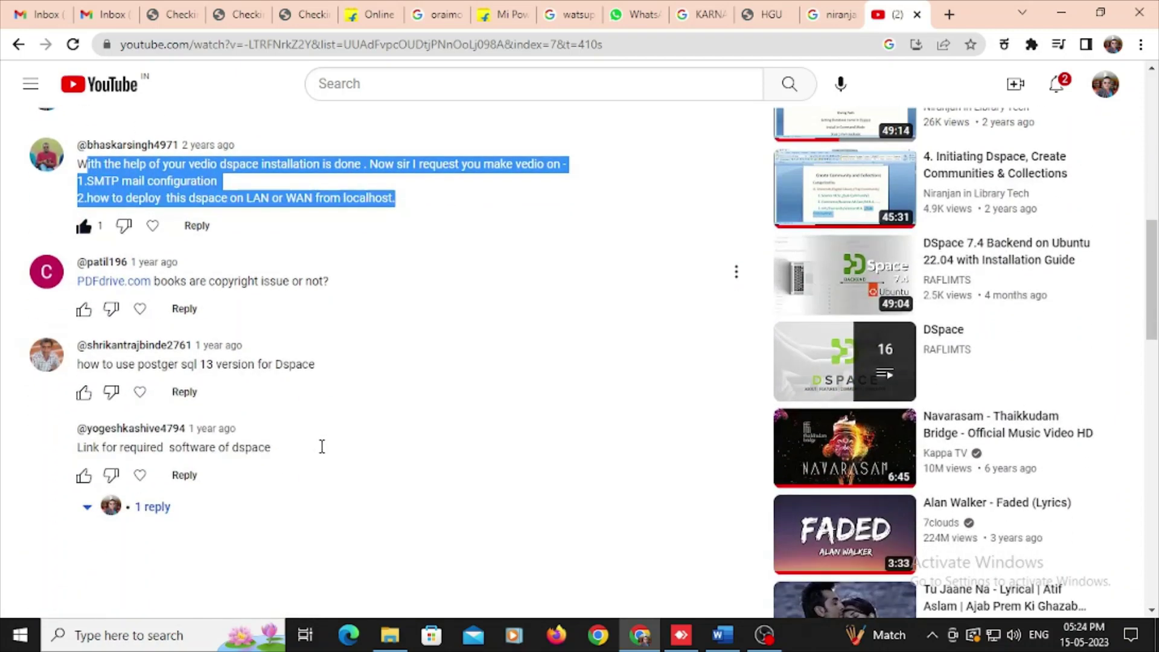
scroll(294, 437, up, 8)
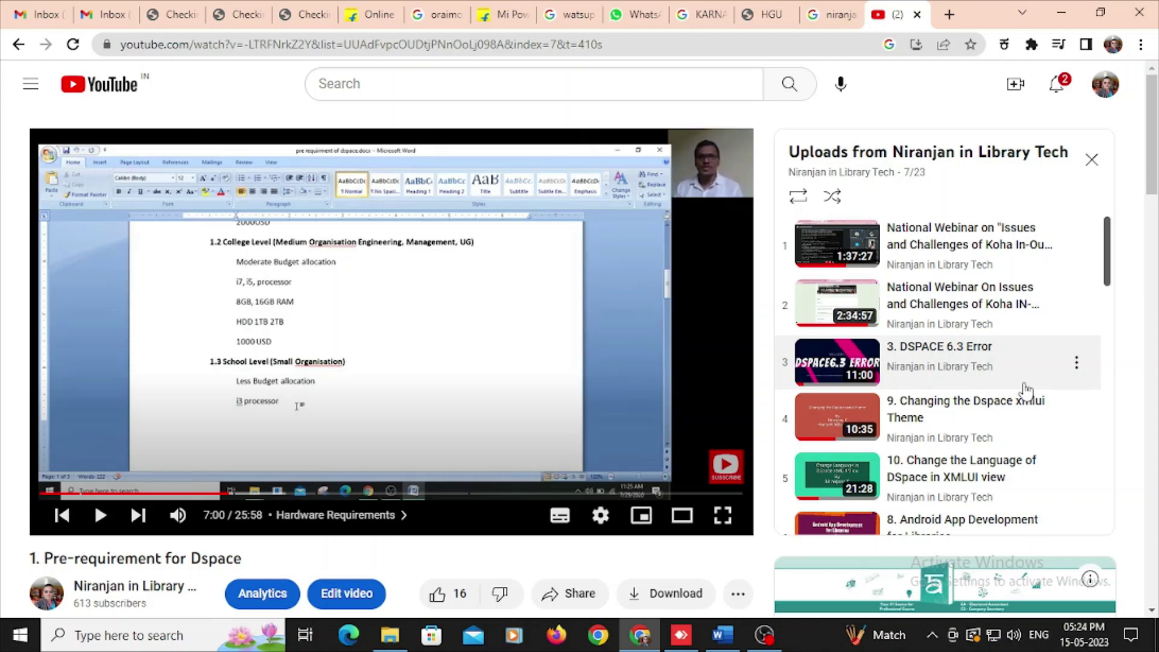
scroll(301, 453, down, 3)
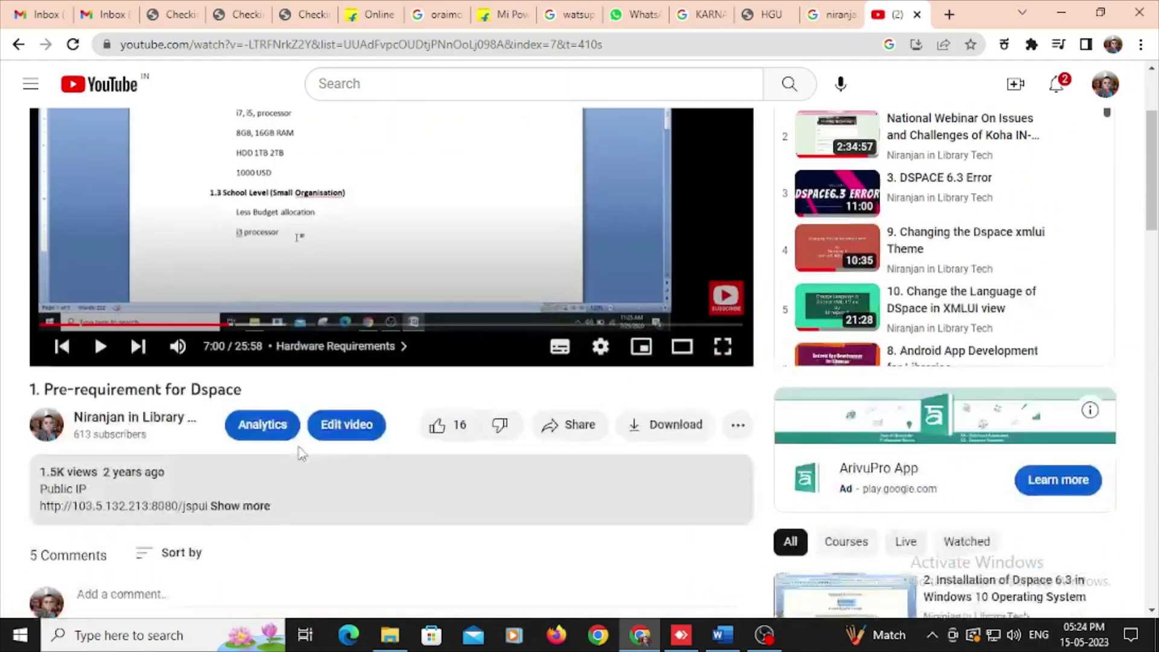
scroll(300, 453, up, 3)
click(721, 635)
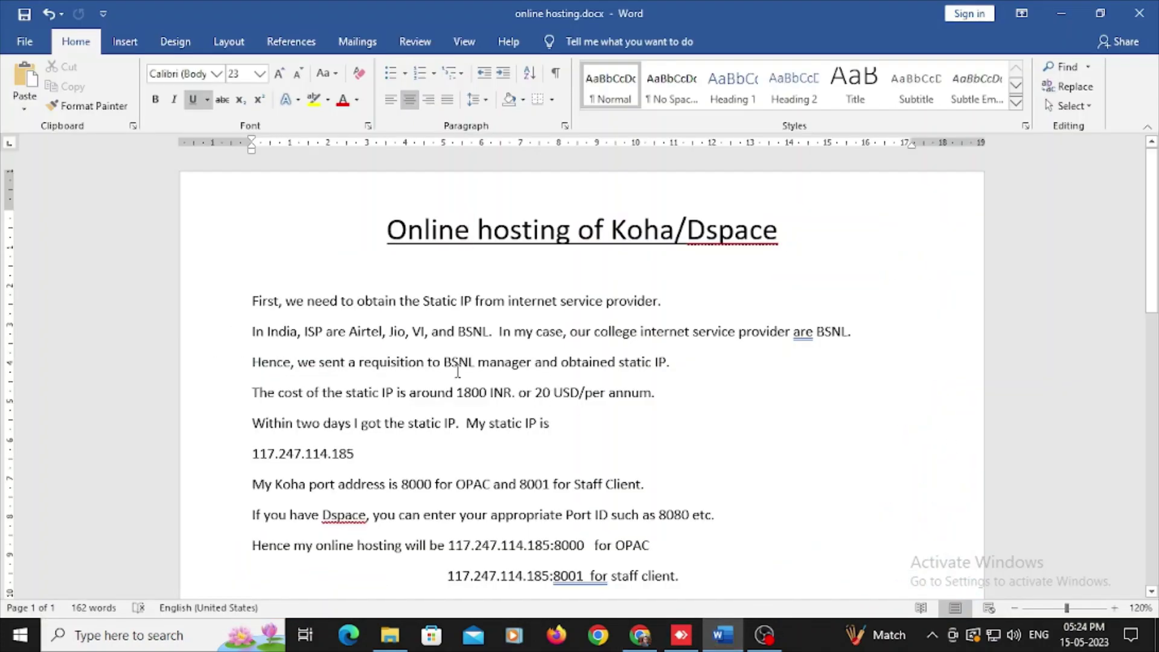
click(800, 263)
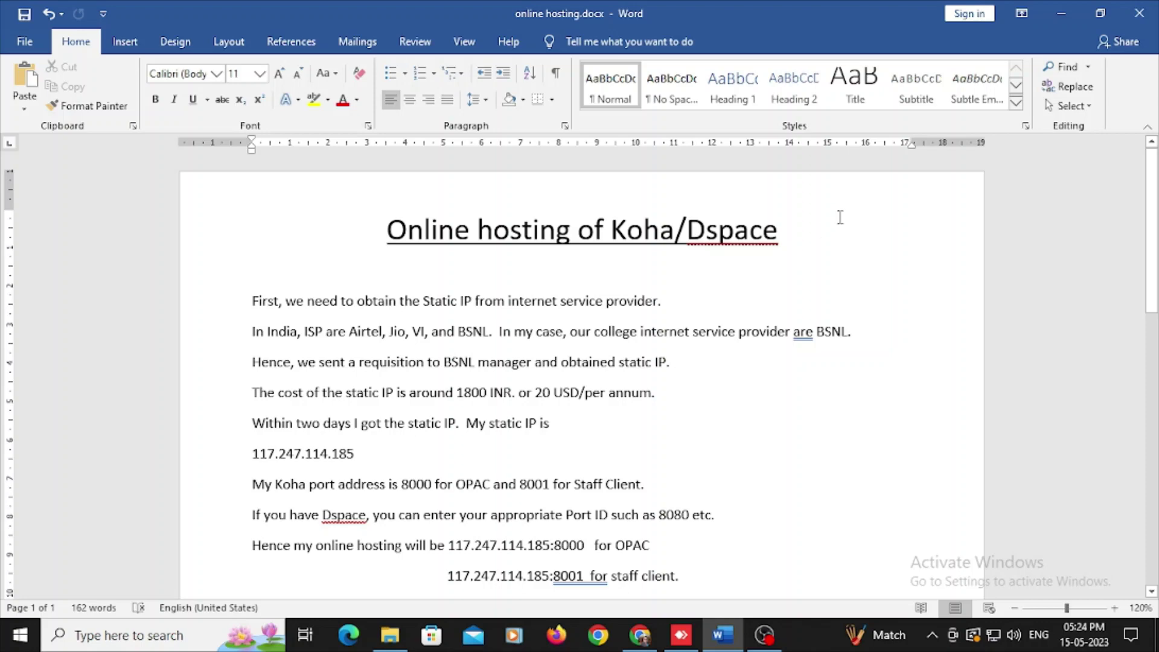
drag(253, 302, 676, 299)
click(690, 430)
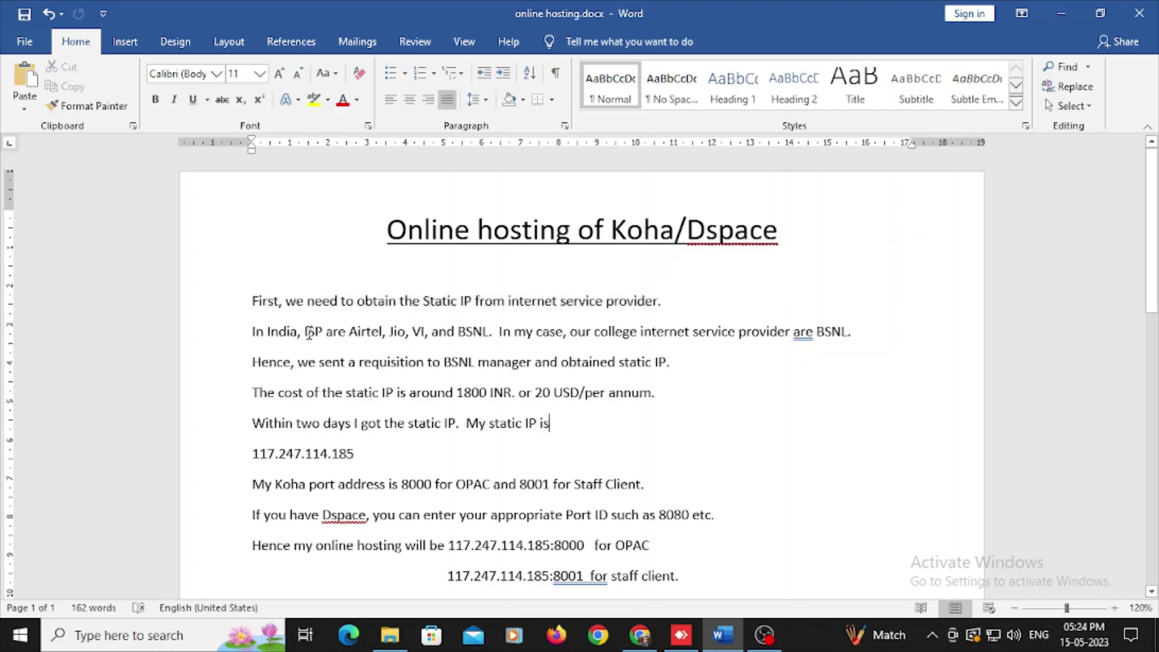
click(252, 304)
shift+click(669, 304)
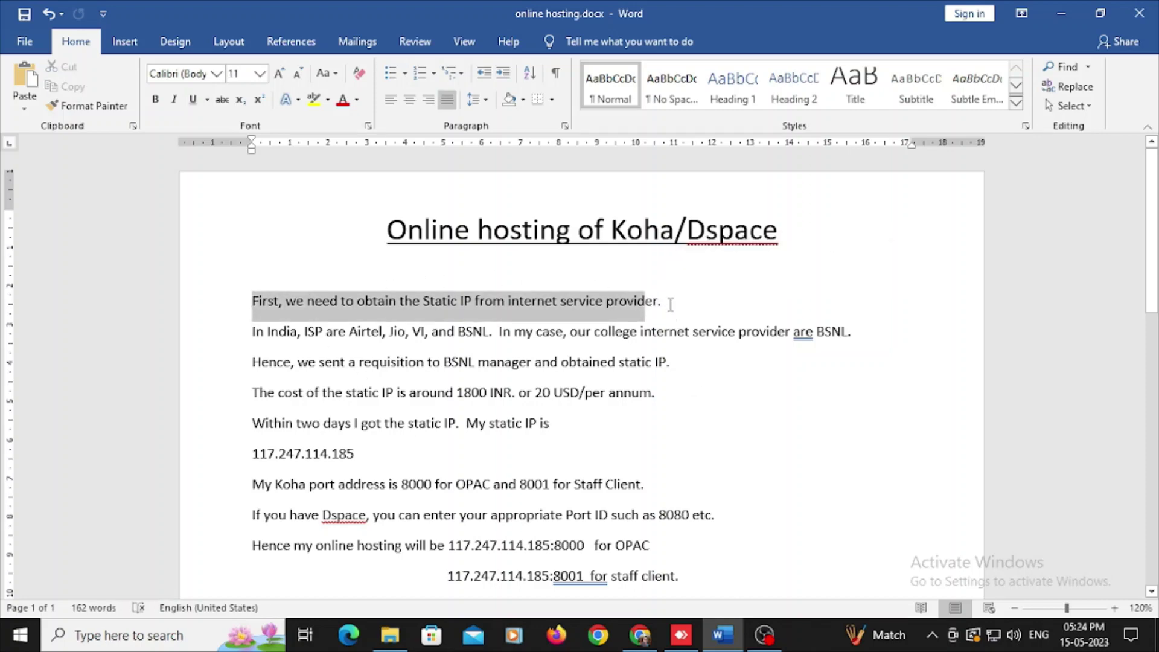
click(674, 490)
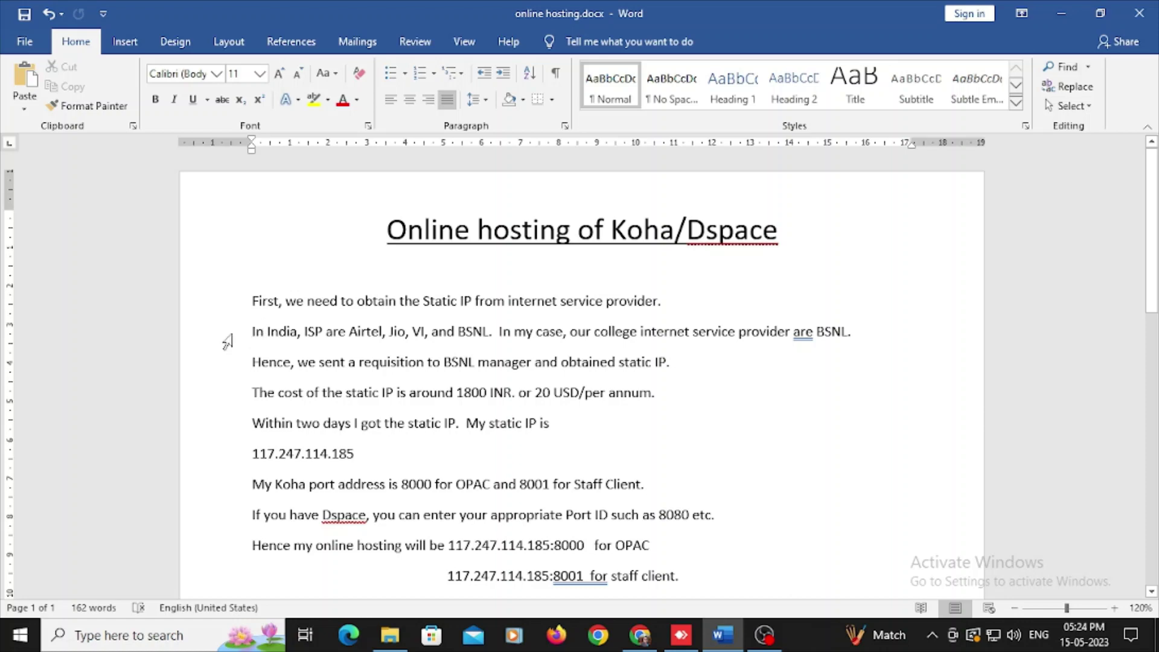
drag(250, 330, 387, 324)
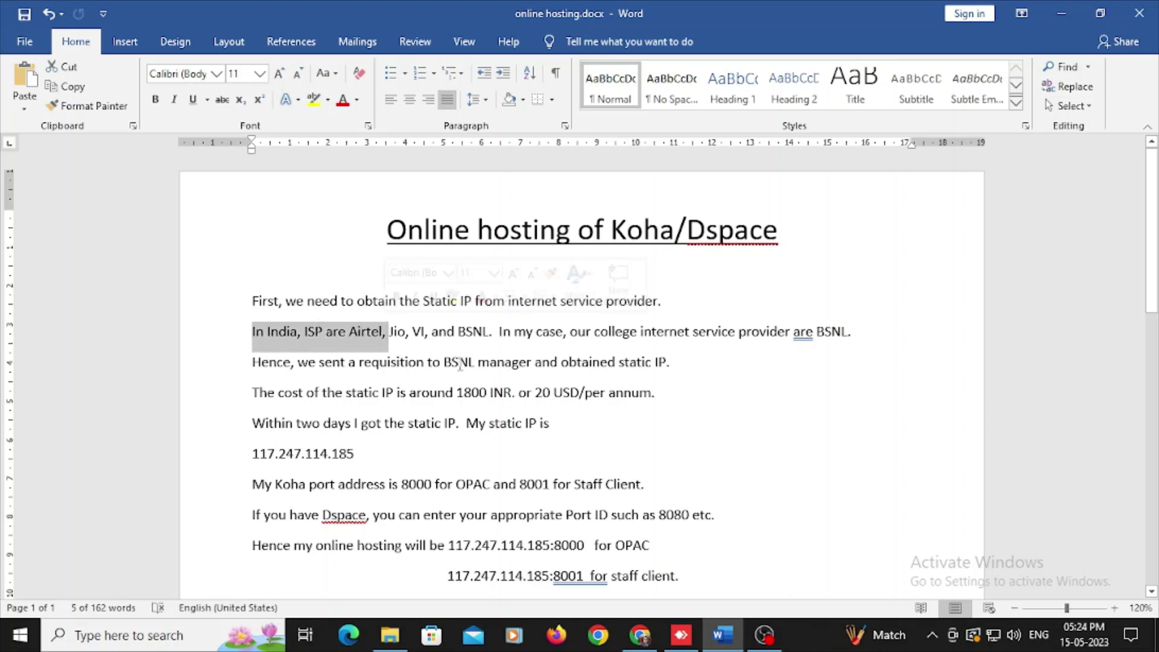
click(397, 332)
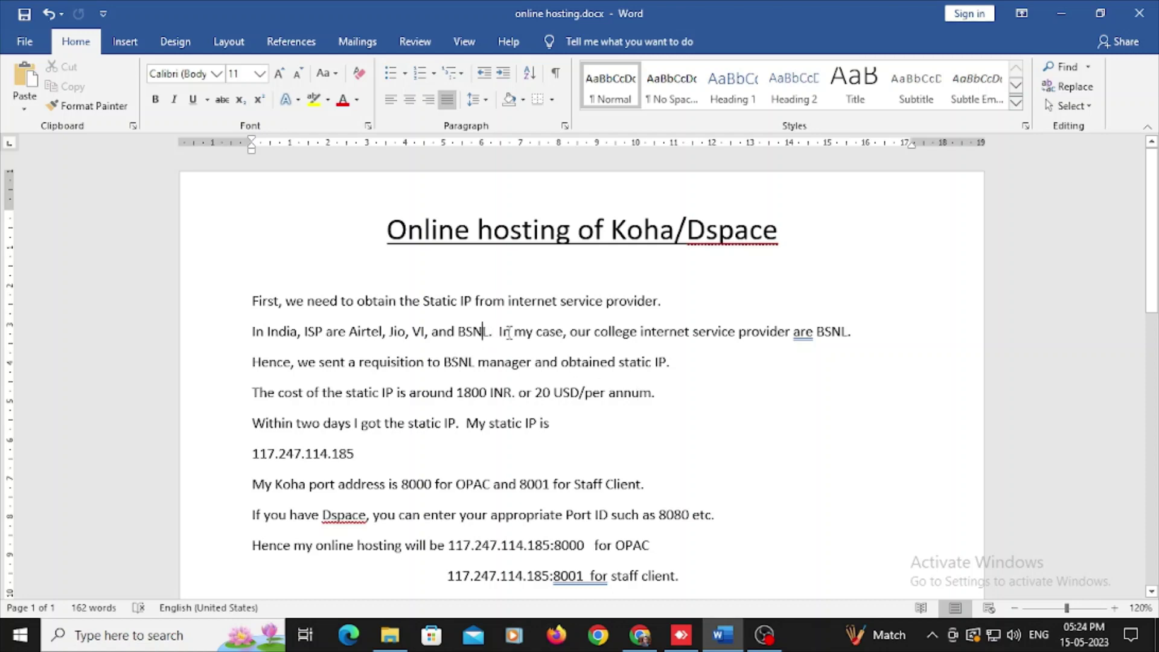
drag(499, 331, 837, 341)
click(662, 393)
drag(305, 358, 668, 361)
click(542, 466)
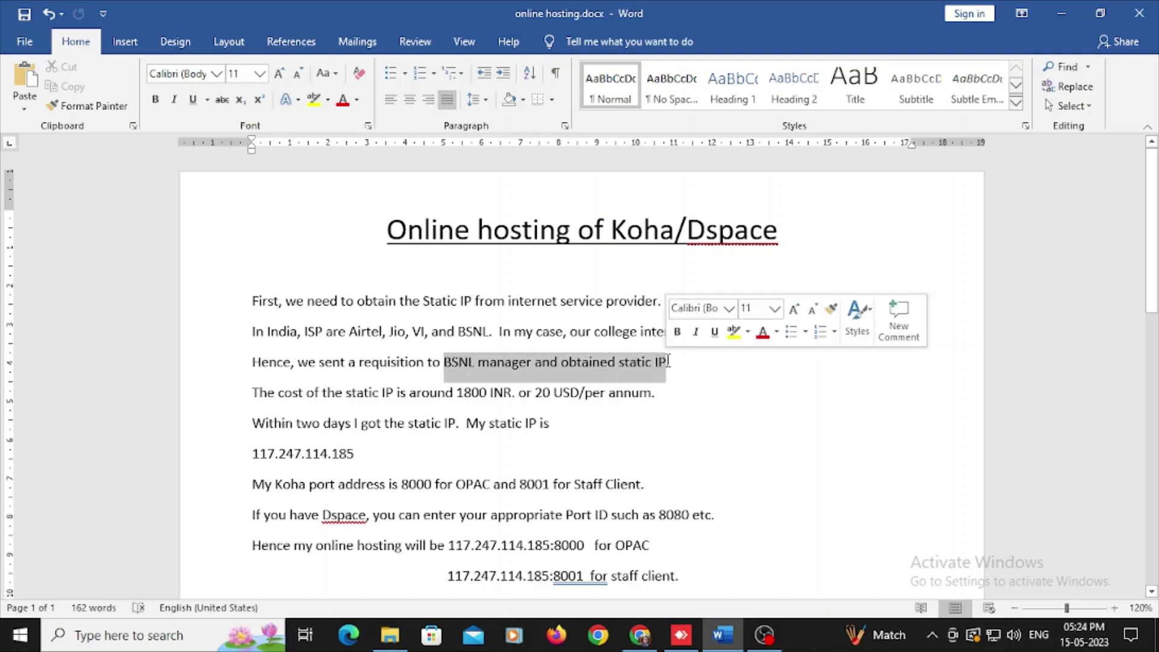
click(565, 461)
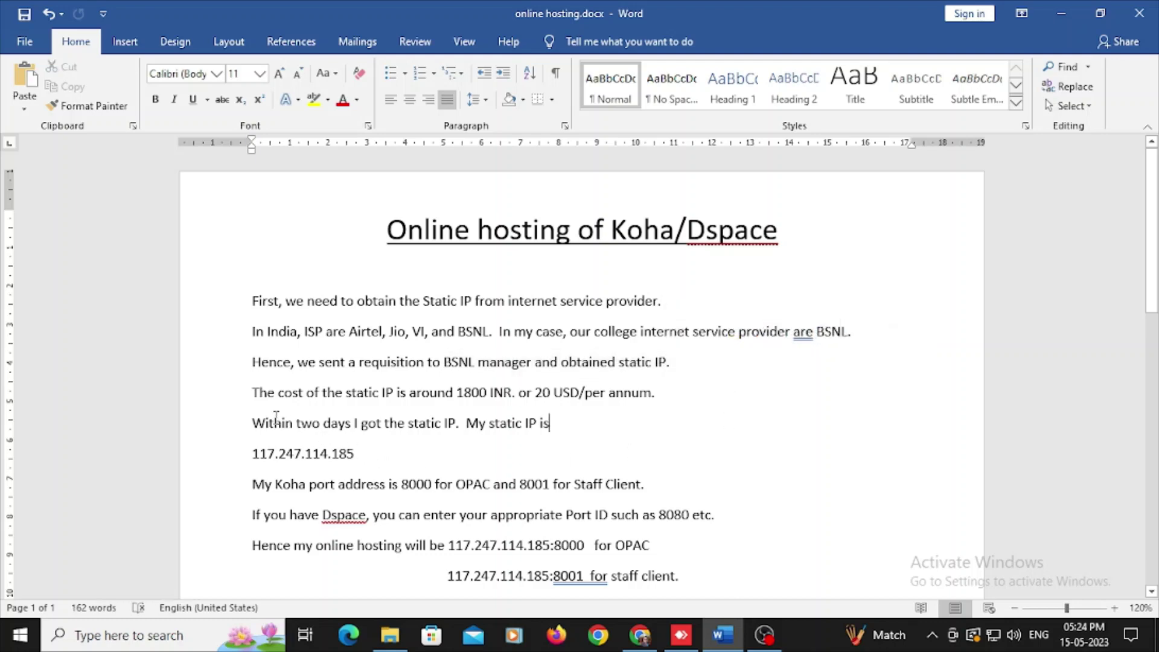
drag(285, 391, 510, 393)
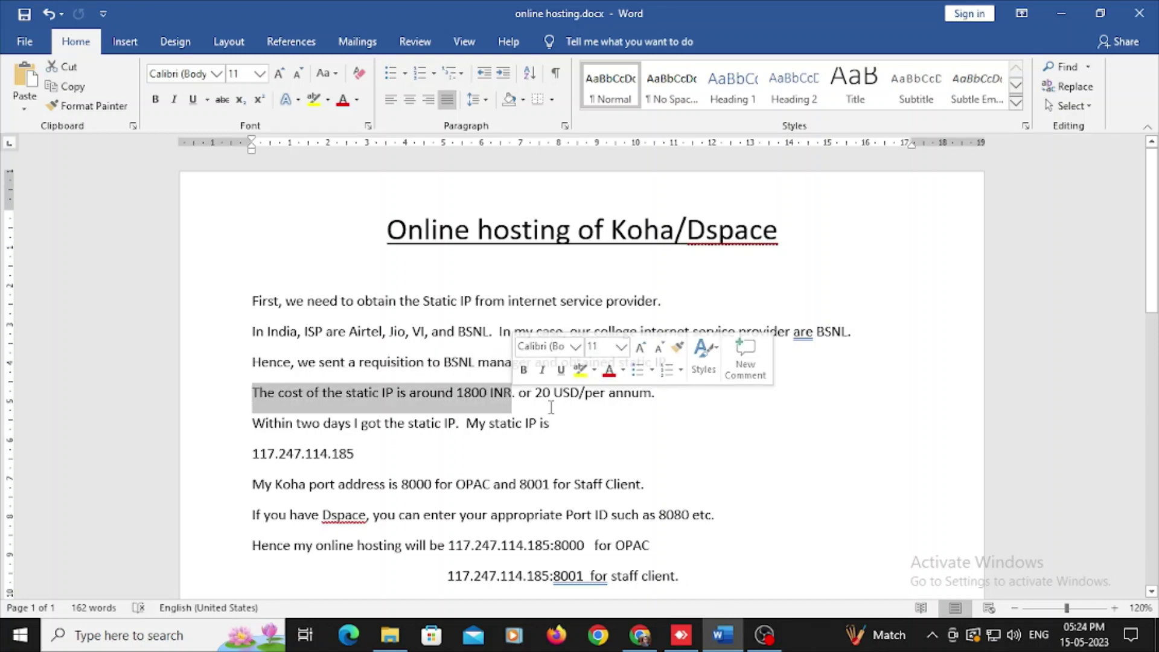
click(539, 421)
drag(536, 394, 650, 395)
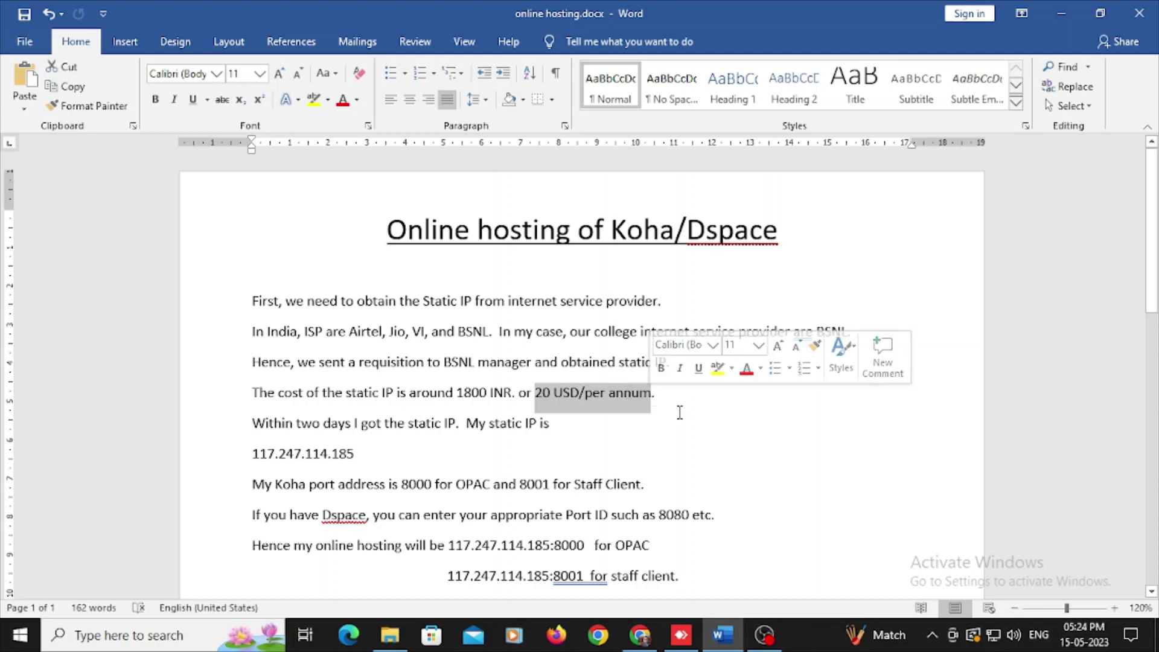
click(675, 453)
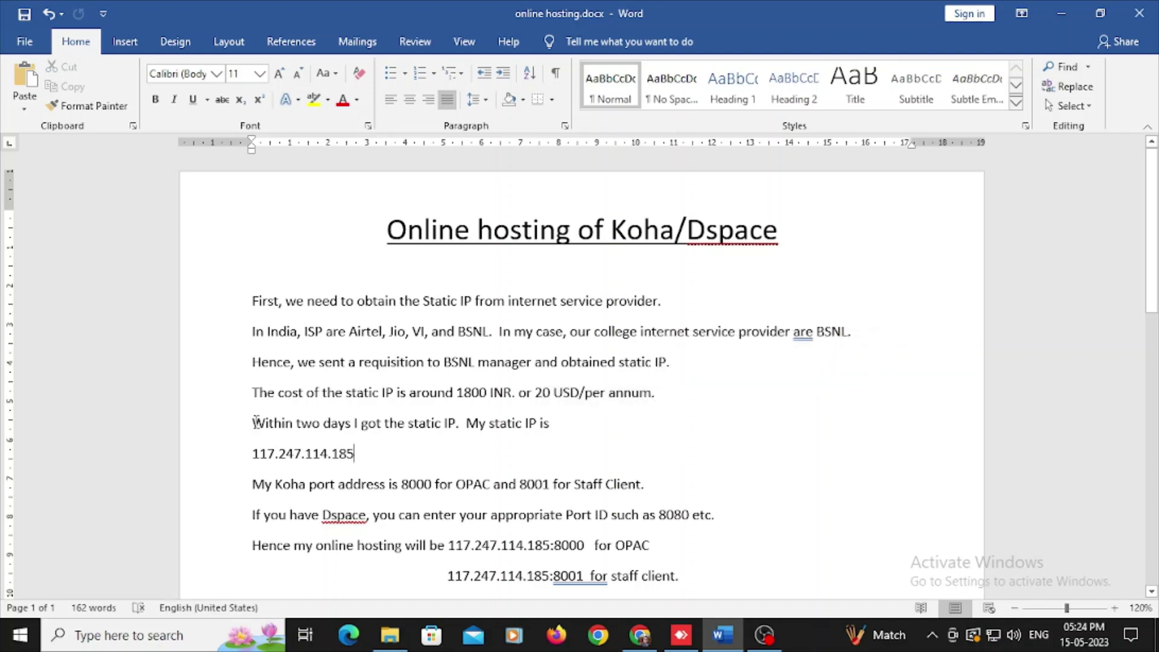
drag(252, 422, 355, 424)
click(581, 483)
click(632, 423)
drag(248, 453, 357, 453)
click(496, 514)
Delete the blank line under '1st Step' and select the 192.168.1.1 line beneath it.
scroll(370, 478, down, 1)
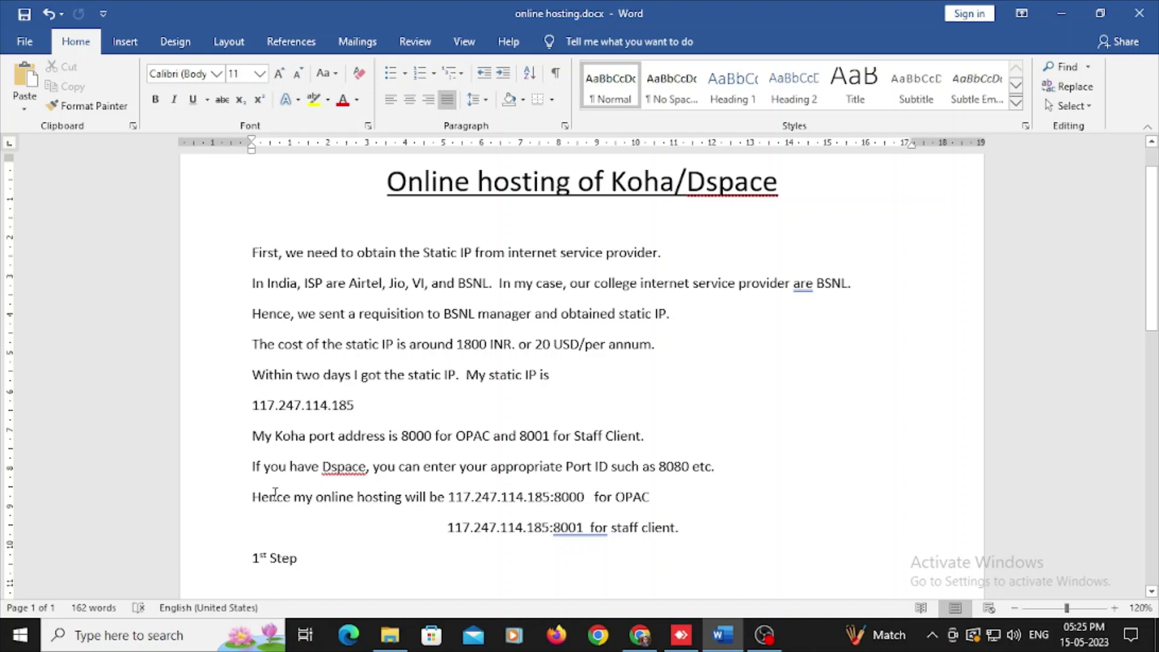
scroll(353, 468, down, 2)
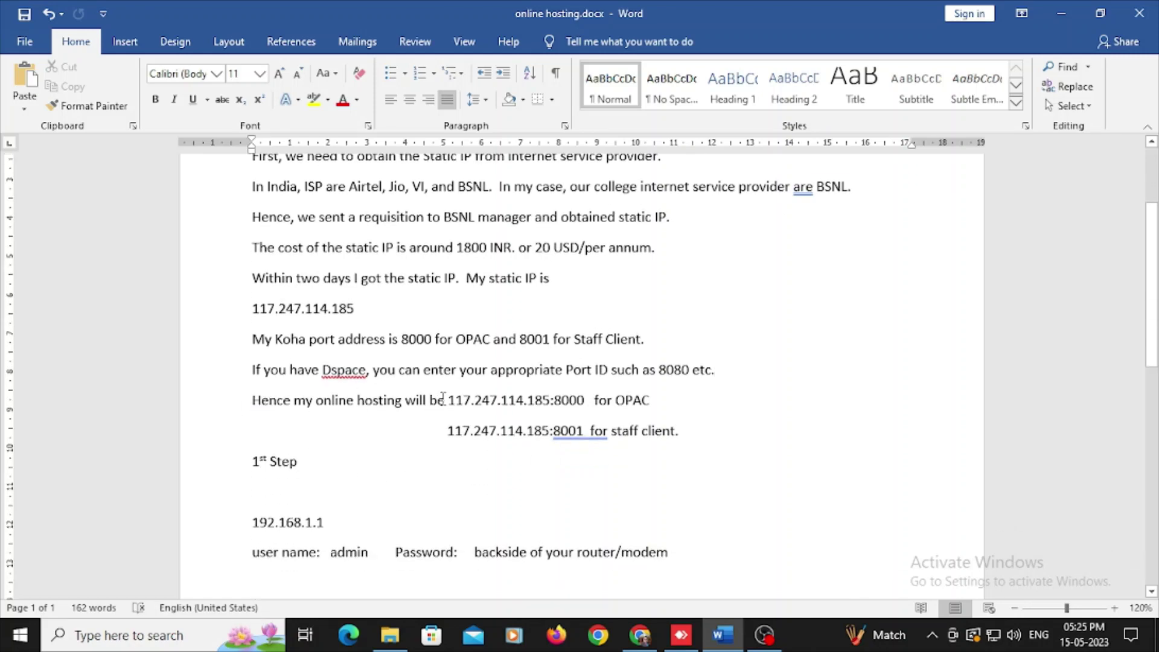
click(505, 431)
click(309, 491)
scroll(452, 541, down, 1)
key(BackSpace)
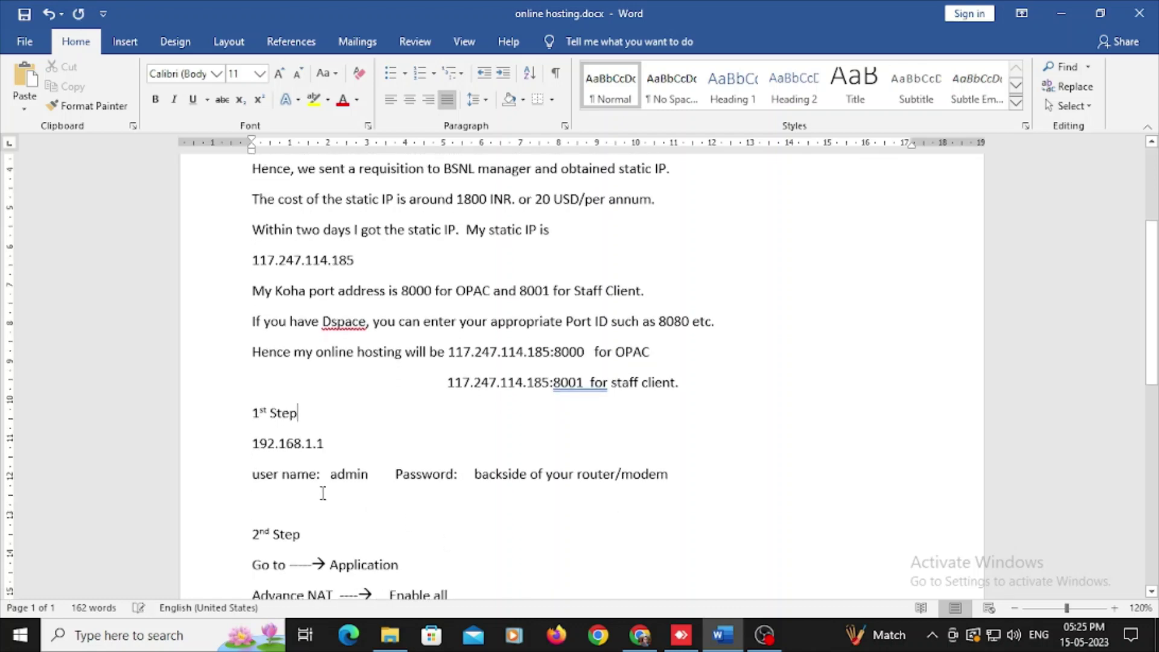
click(331, 444)
triple_click(325, 432)
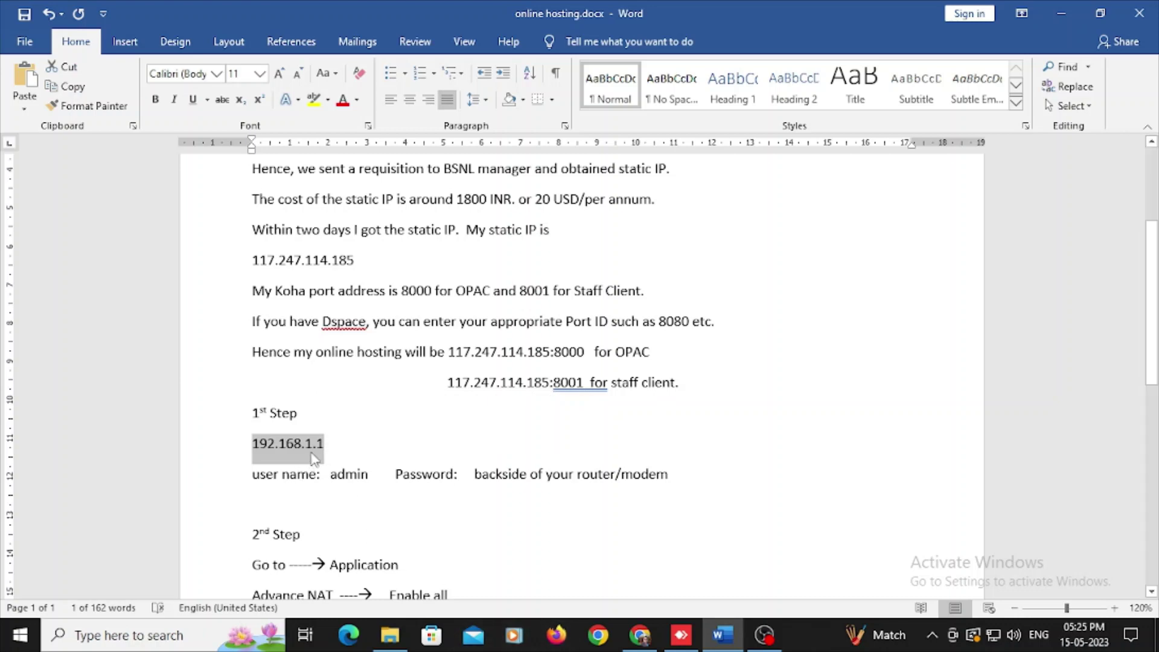
Load the router admin address 192.168.1.1 in a new Chrome tab.
click(640, 635)
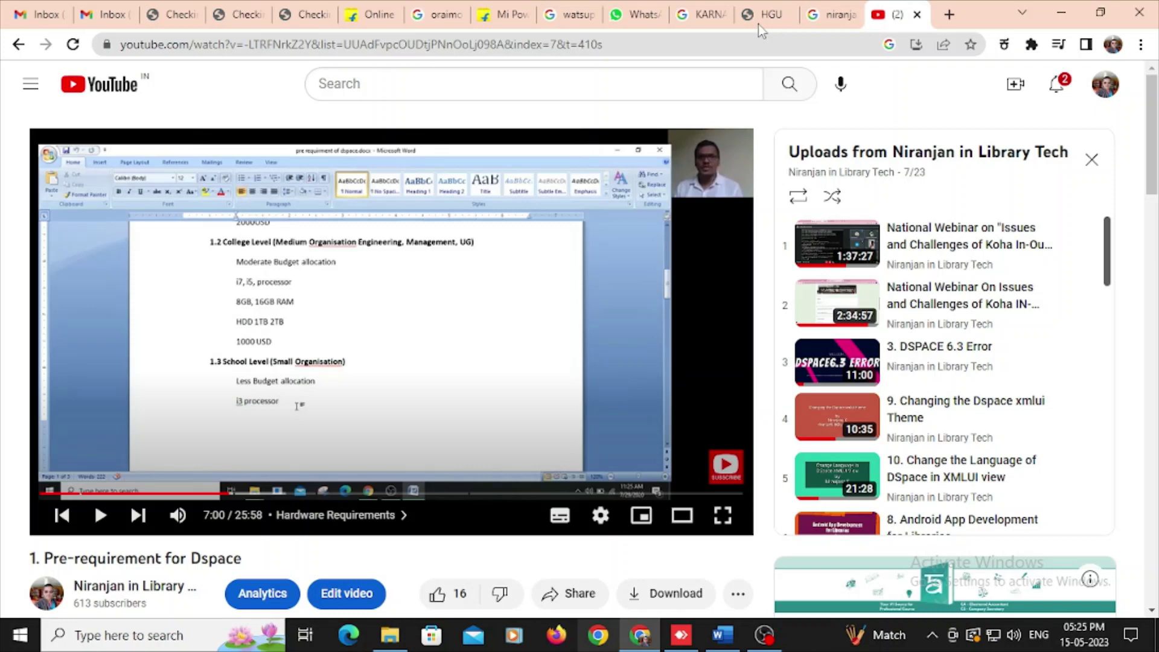
click(949, 15)
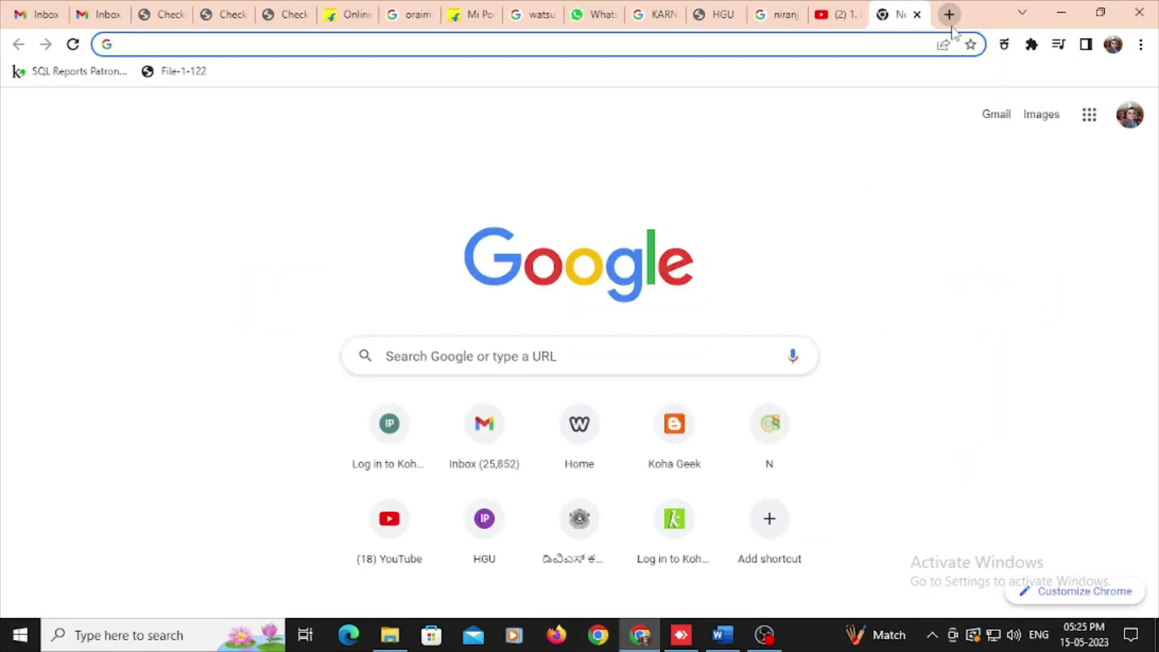
text(192)
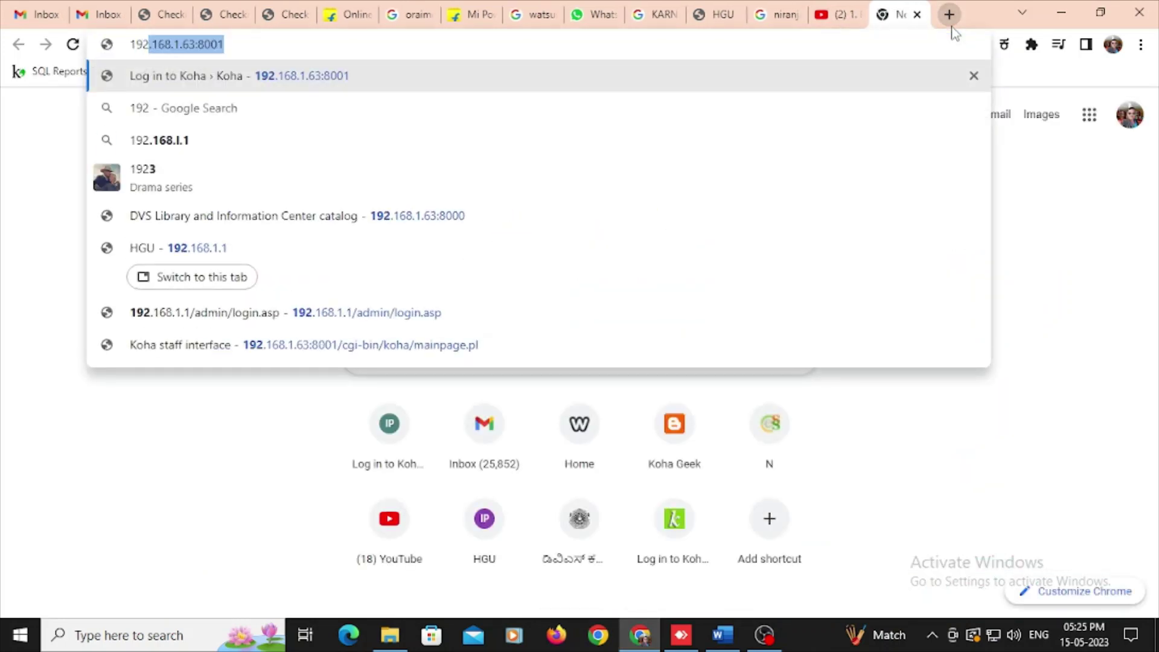
text(.16)
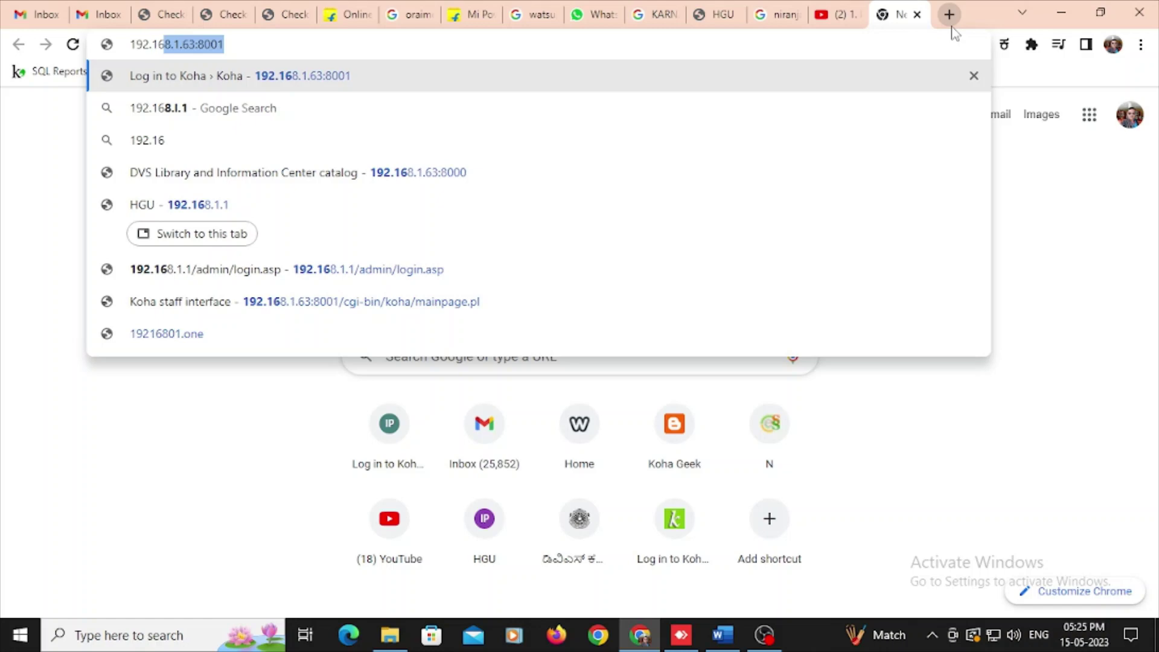
text(8.1.1)
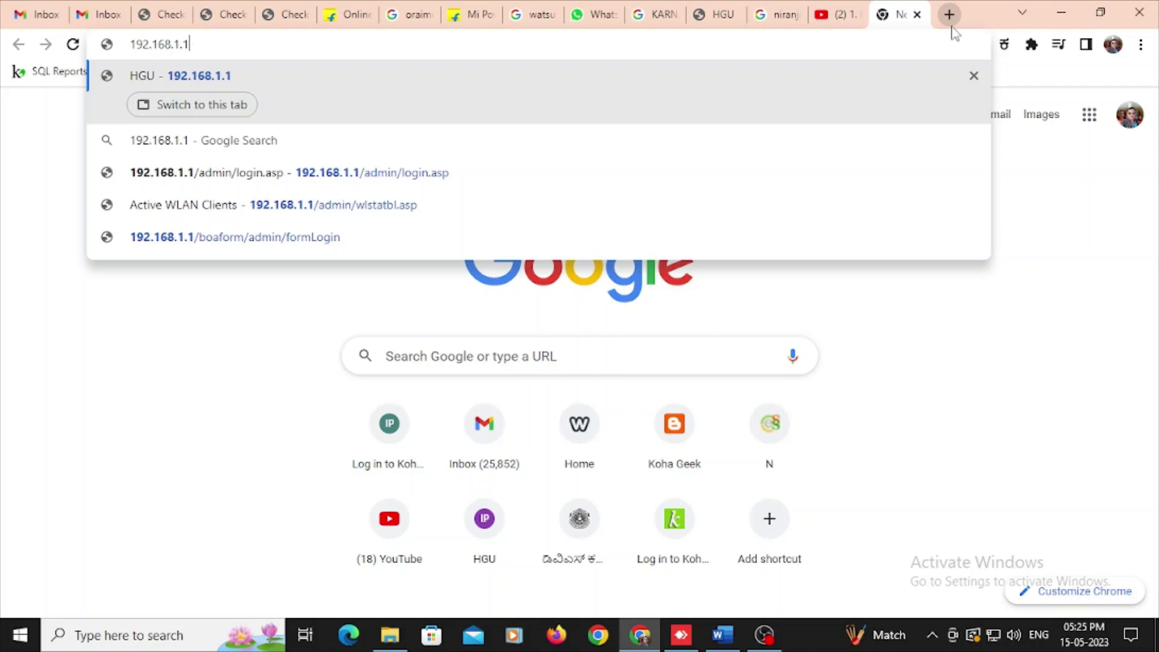
key(Return)
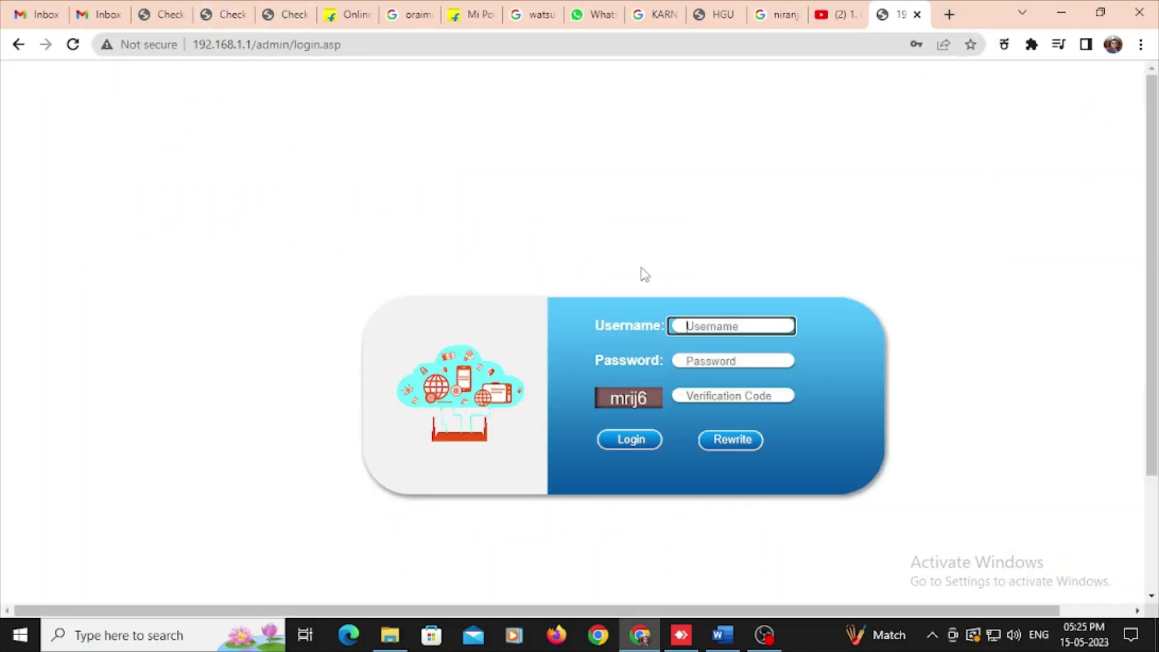
Dismiss the router's saved-login suggestions, leaving the login fields blank.
click(733, 330)
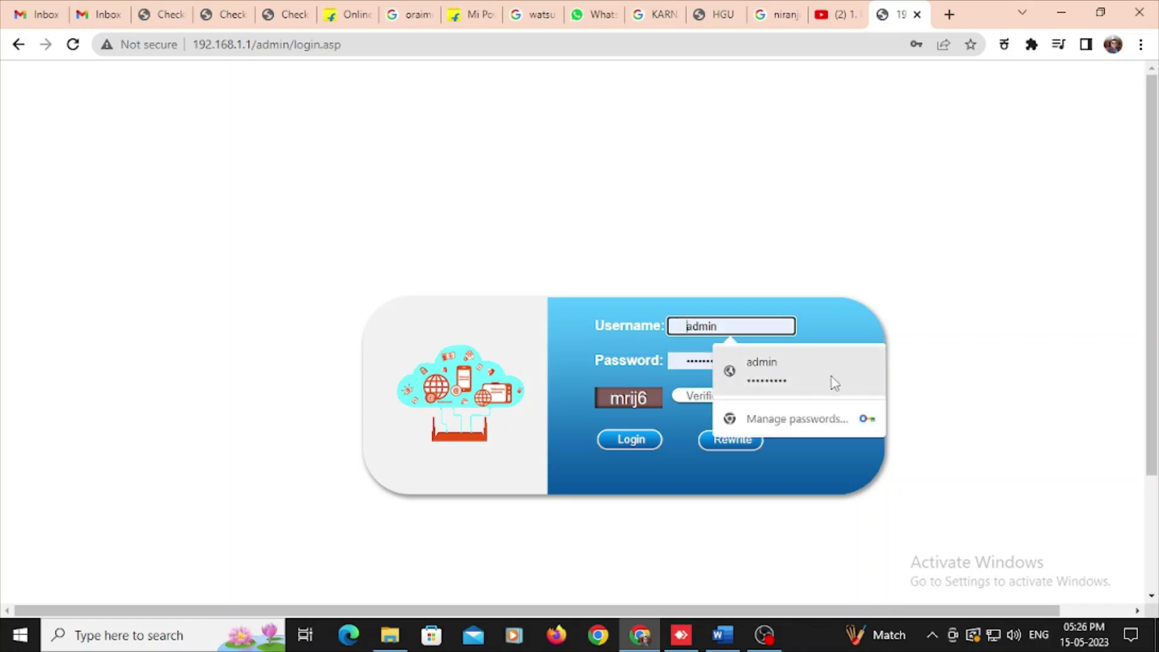
click(773, 287)
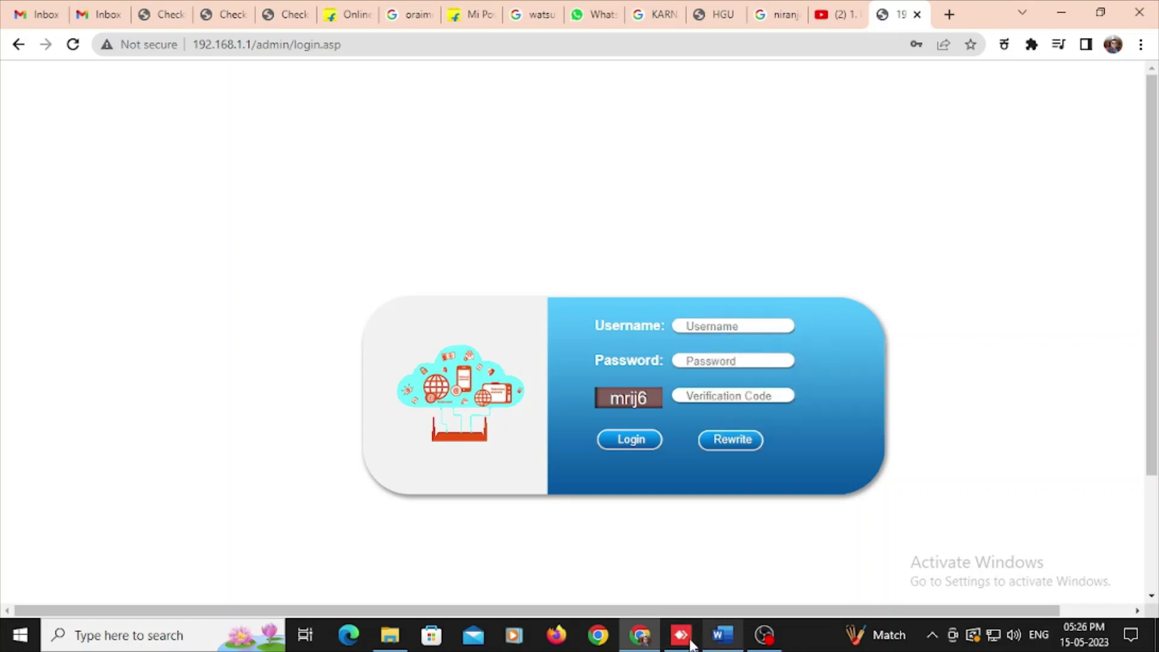
click(640, 635)
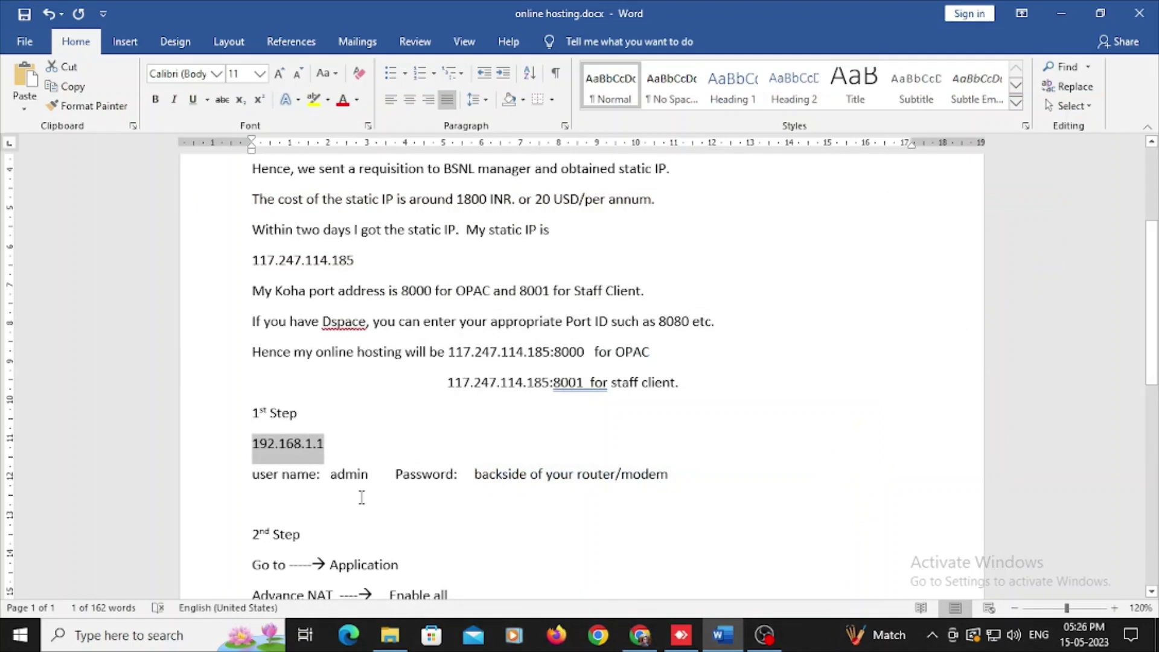
click(394, 476)
drag(333, 477, 370, 477)
click(561, 536)
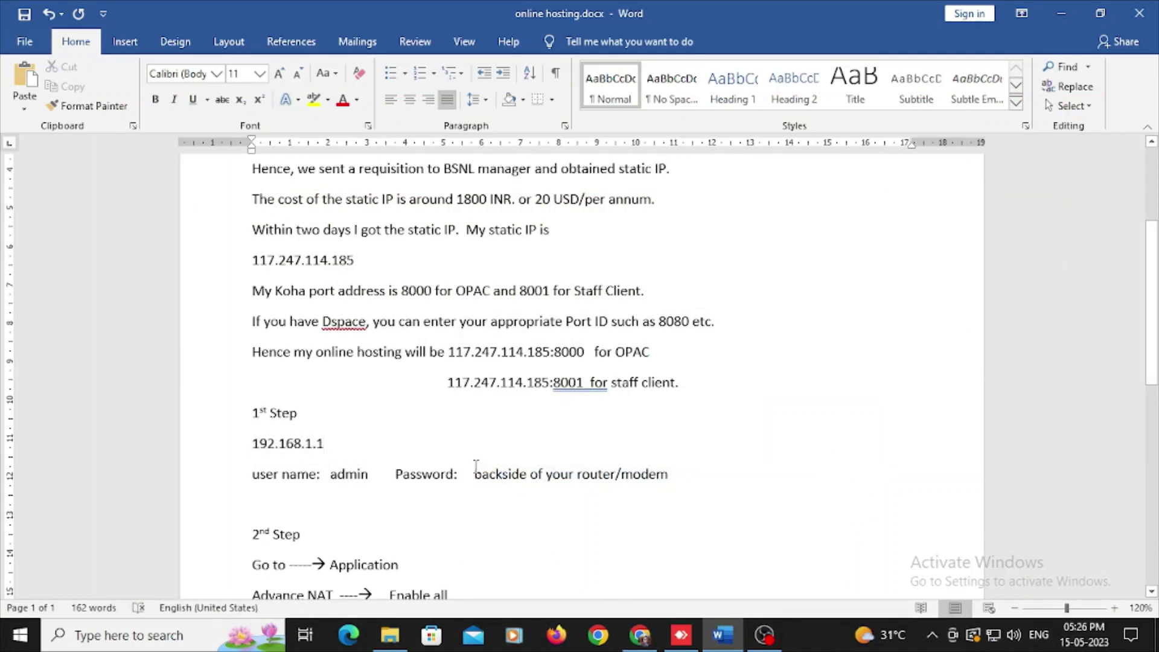
drag(476, 473, 668, 475)
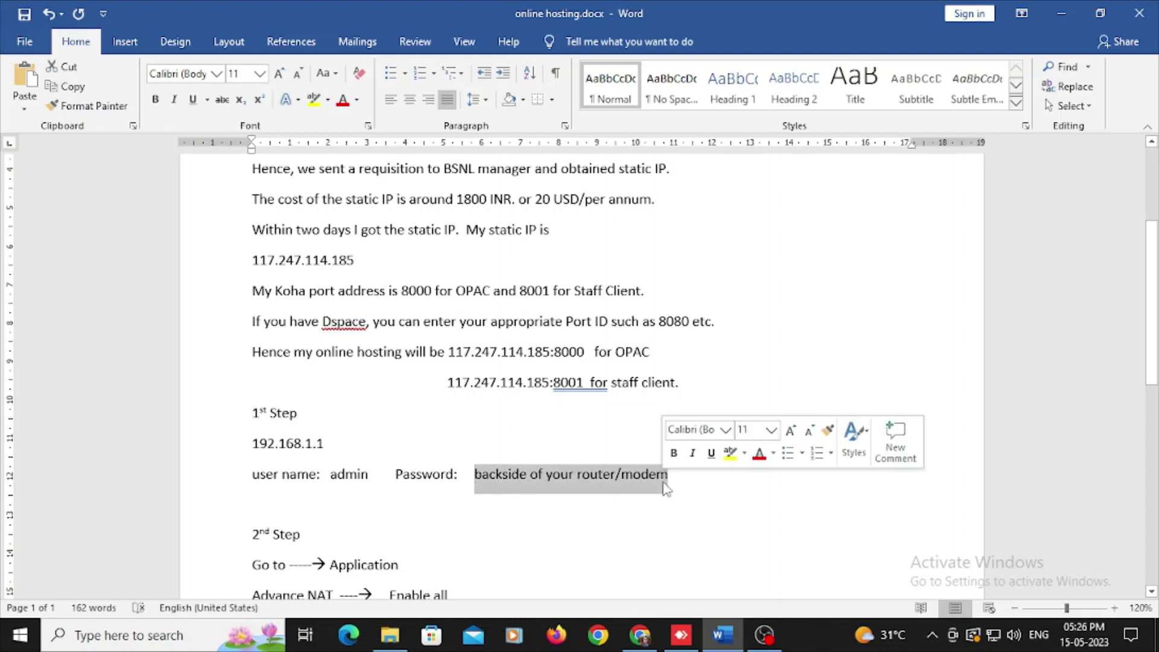
click(767, 636)
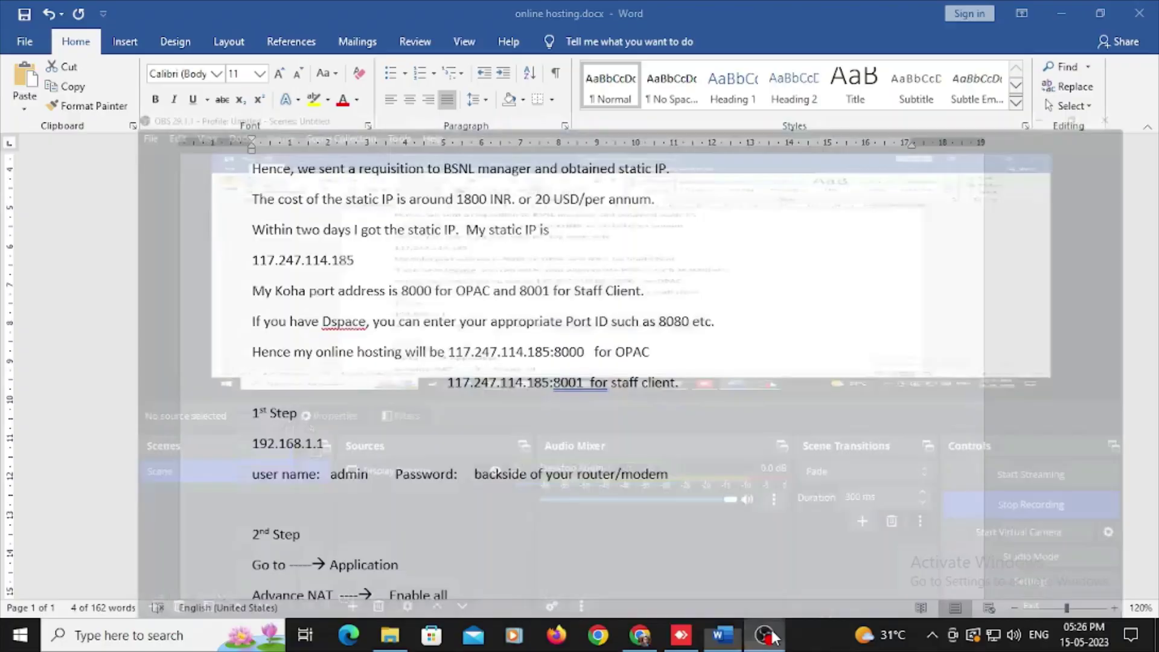
click(773, 638)
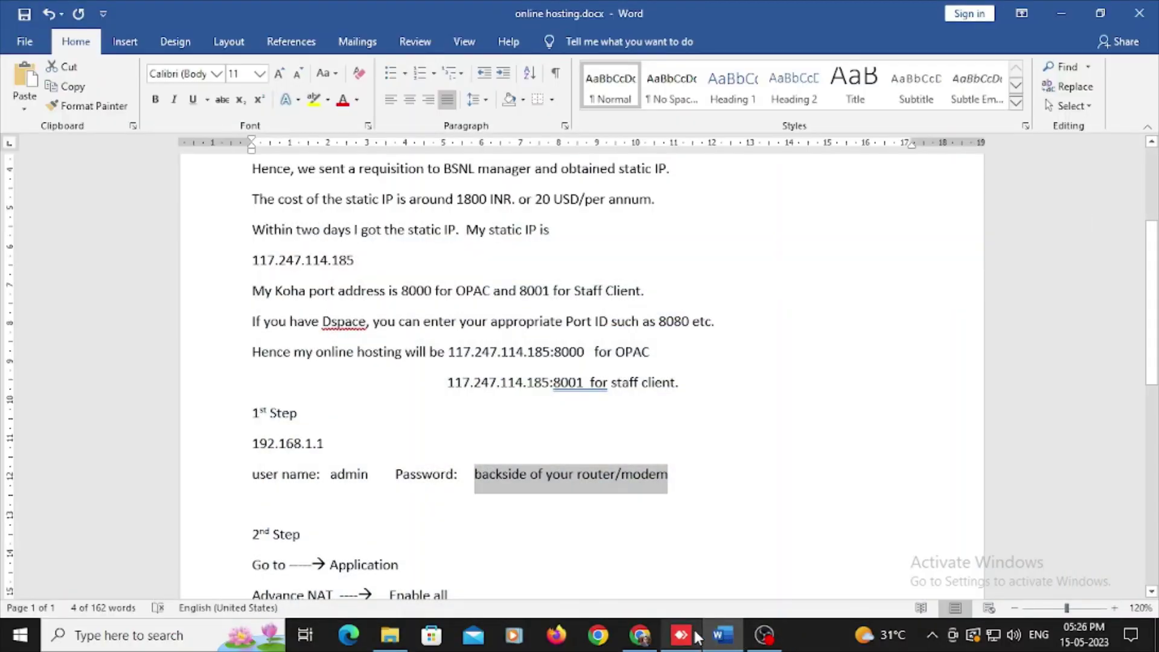
Submit the router login with the saved admin credentials and a code, then dismiss the wrong-code error.
click(652, 637)
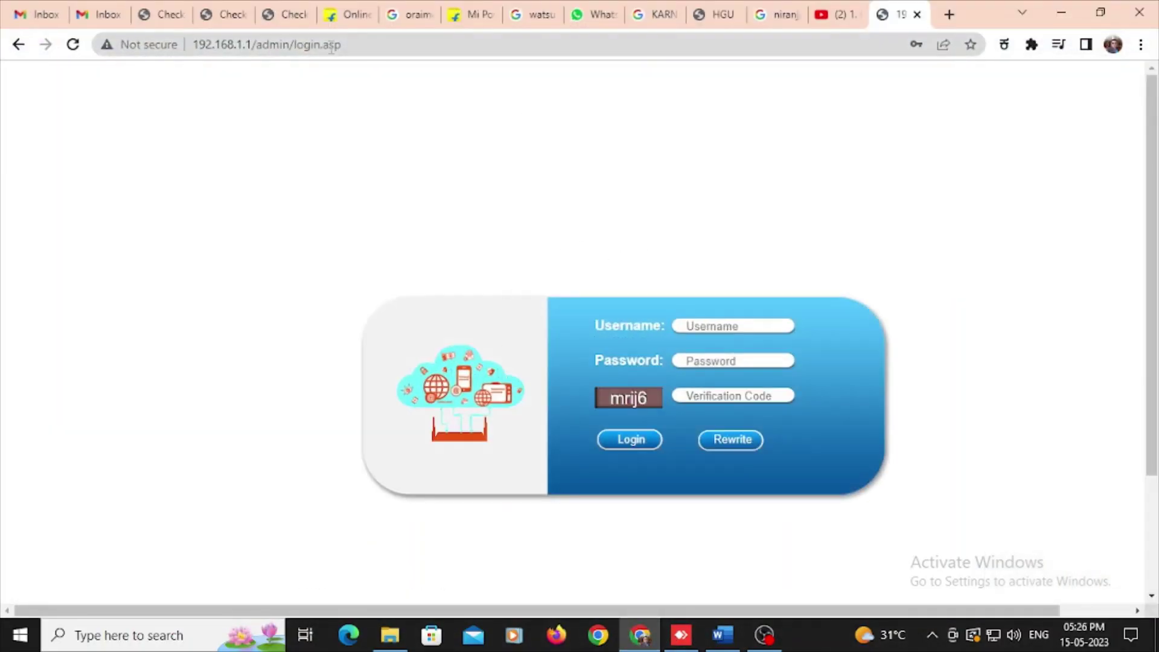
click(687, 327)
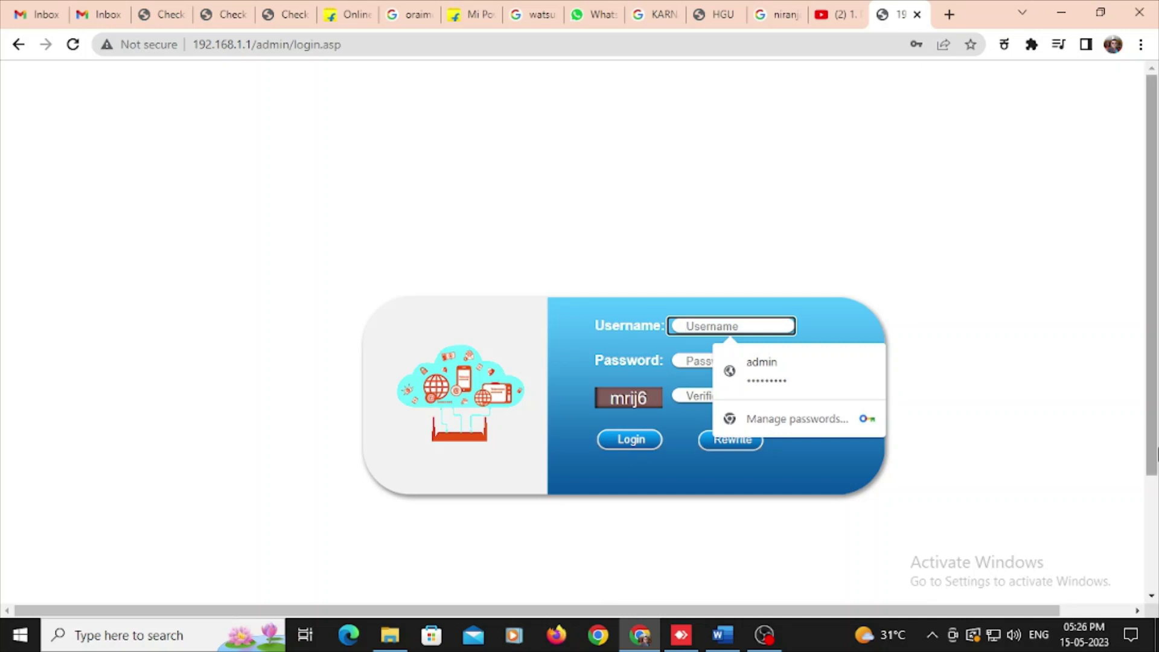
click(797, 374)
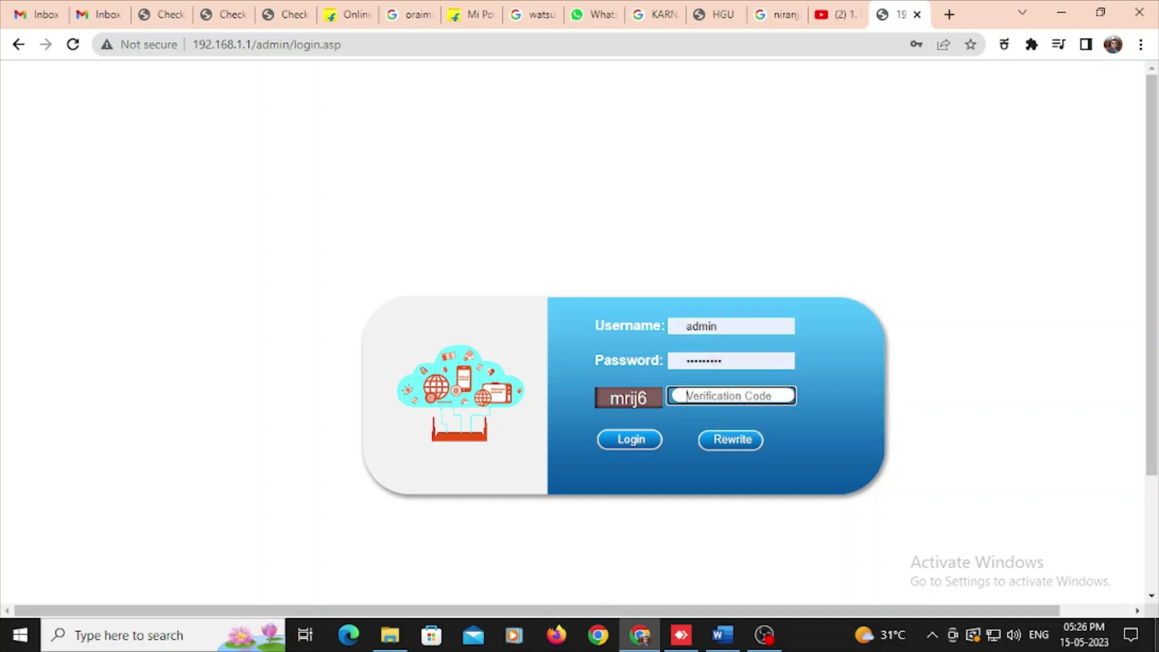
text(mrij56)
click(629, 439)
click(581, 114)
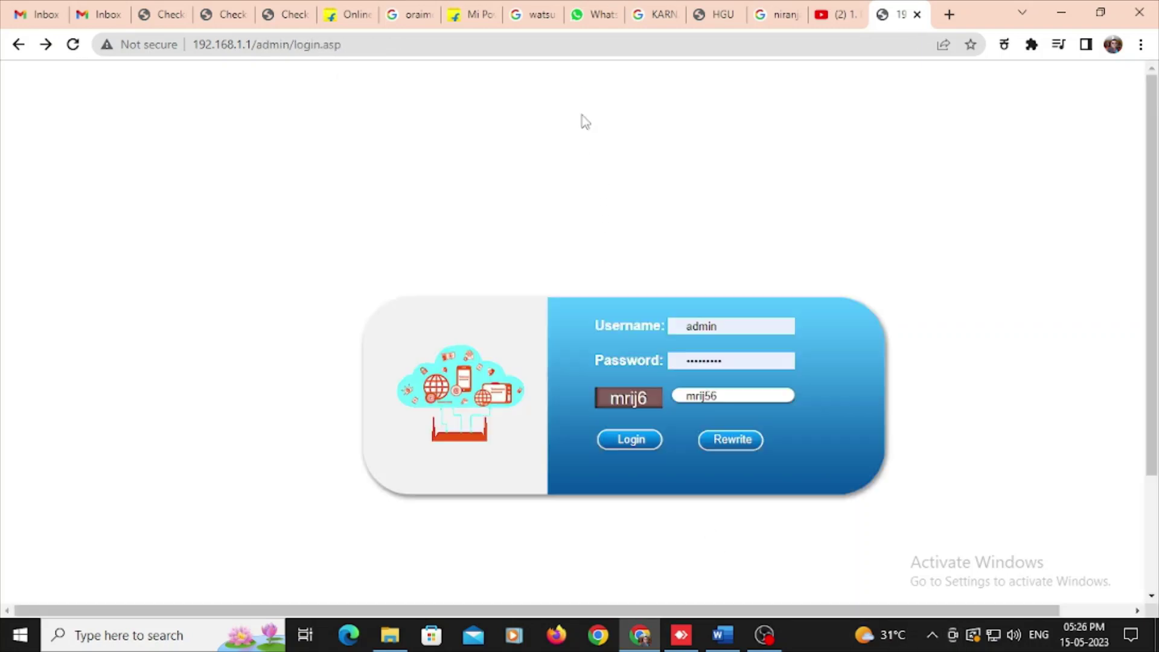
Reload for a new verification code, retry with the saved login, and dismiss the error again.
click(393, 45)
key(Return)
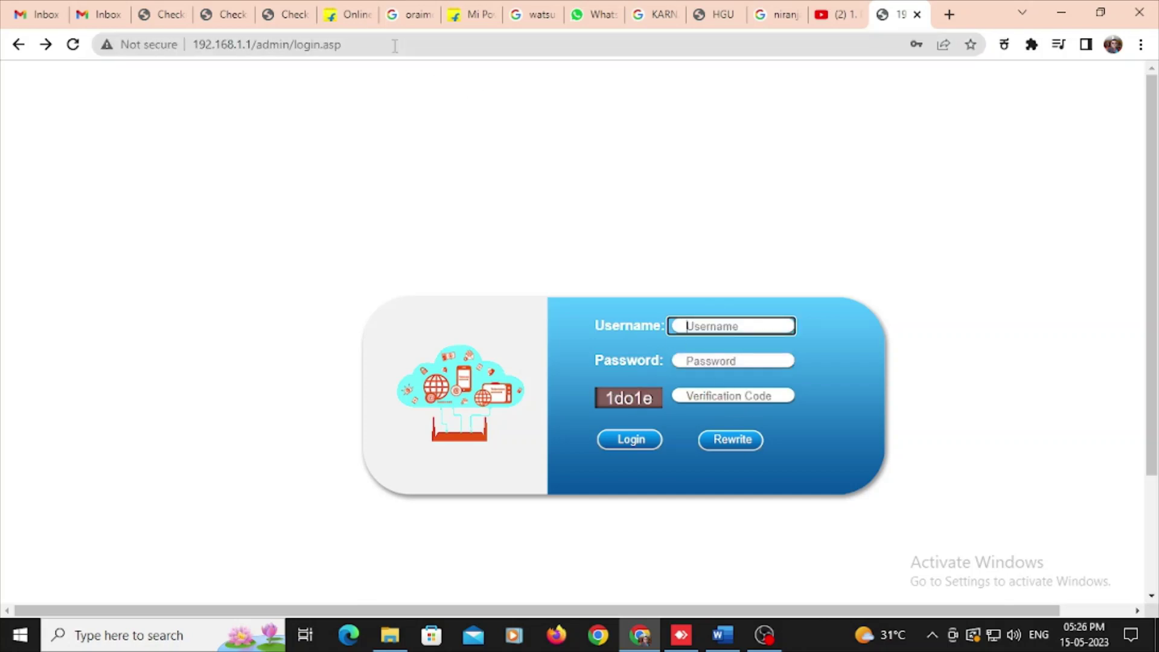
click(722, 338)
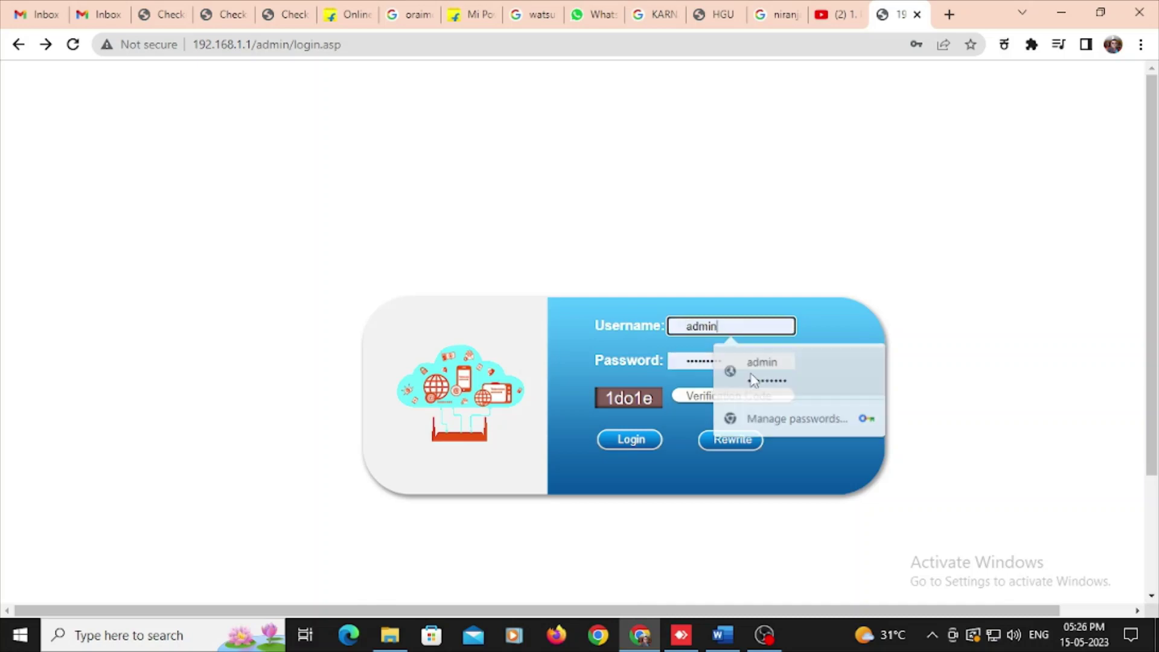
click(730, 369)
click(734, 397)
text(1)
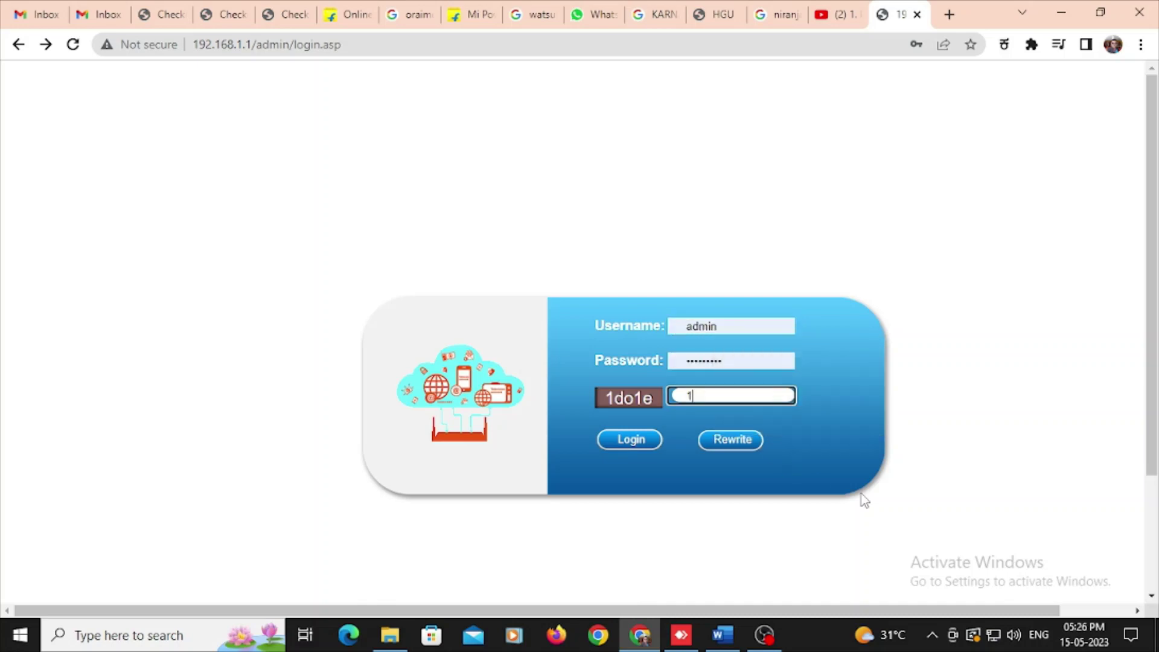
text(dole)
click(630, 444)
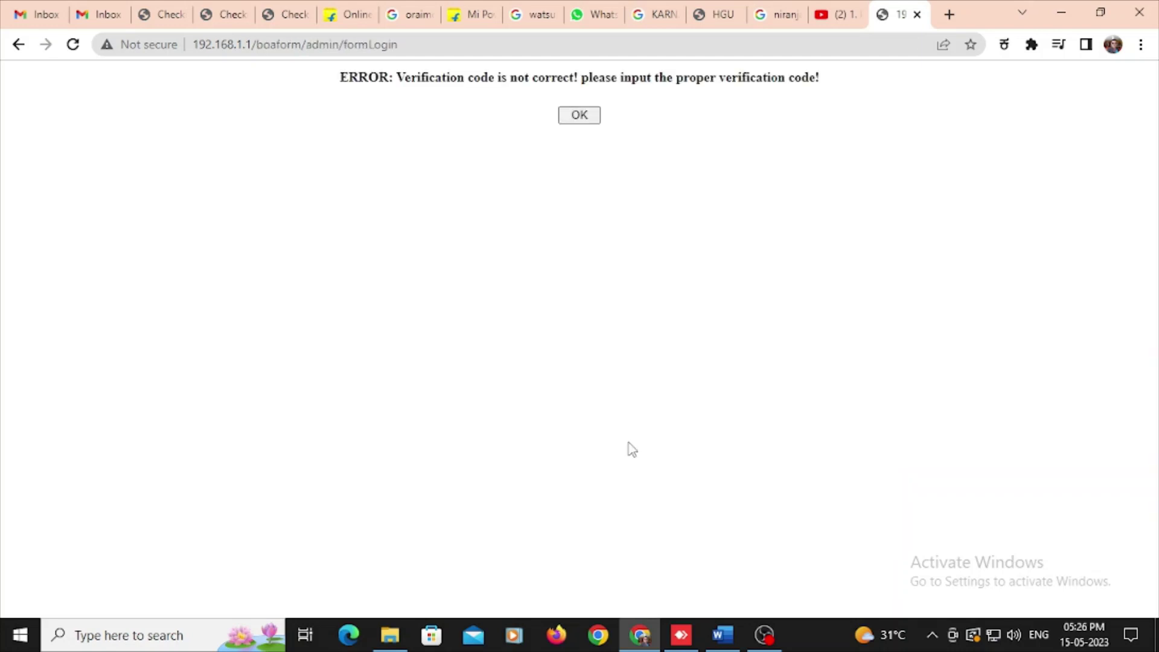
click(587, 123)
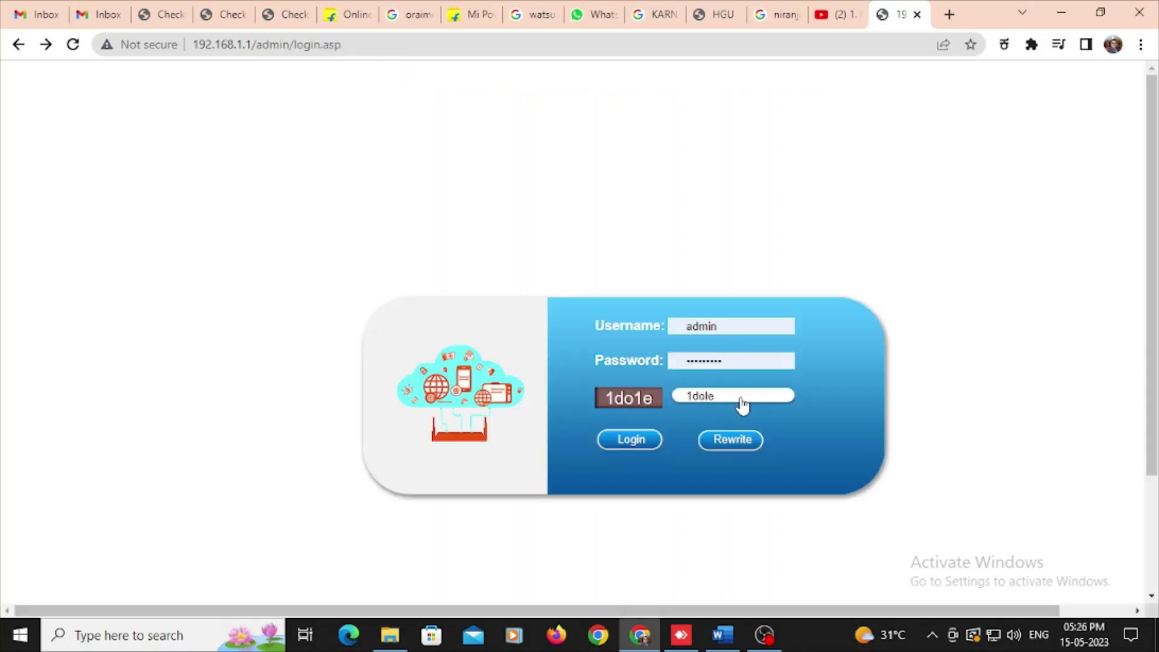
Correct one mistyped character in the verification code and resubmit.
click(710, 399)
key(BackSpace)
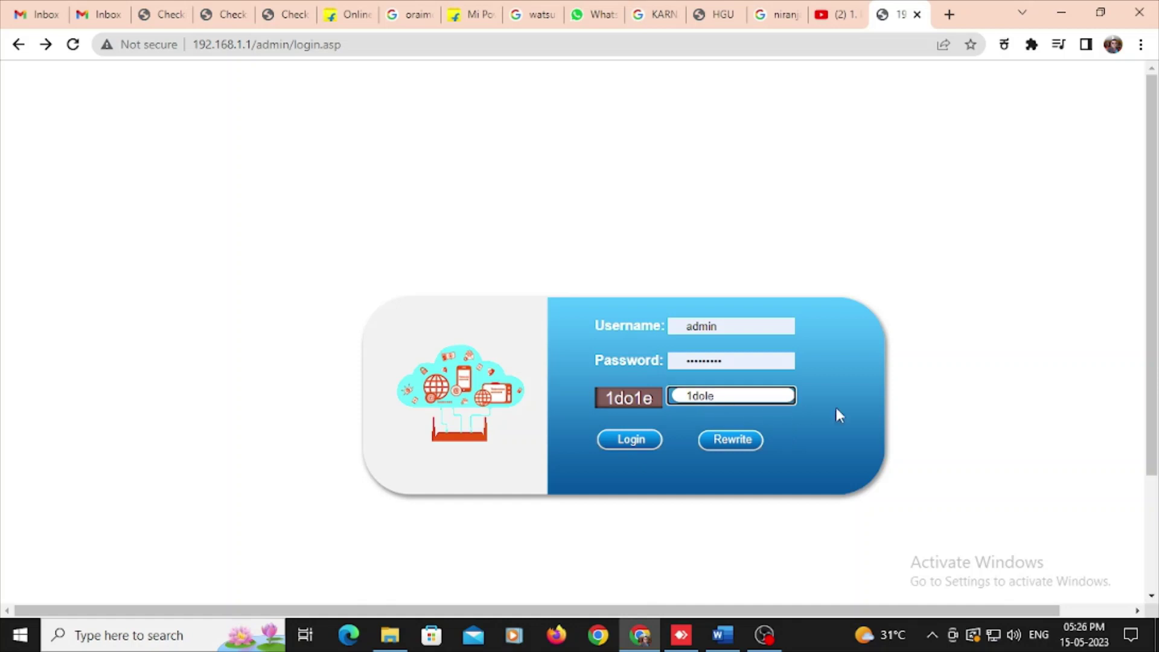
text(1)
click(628, 445)
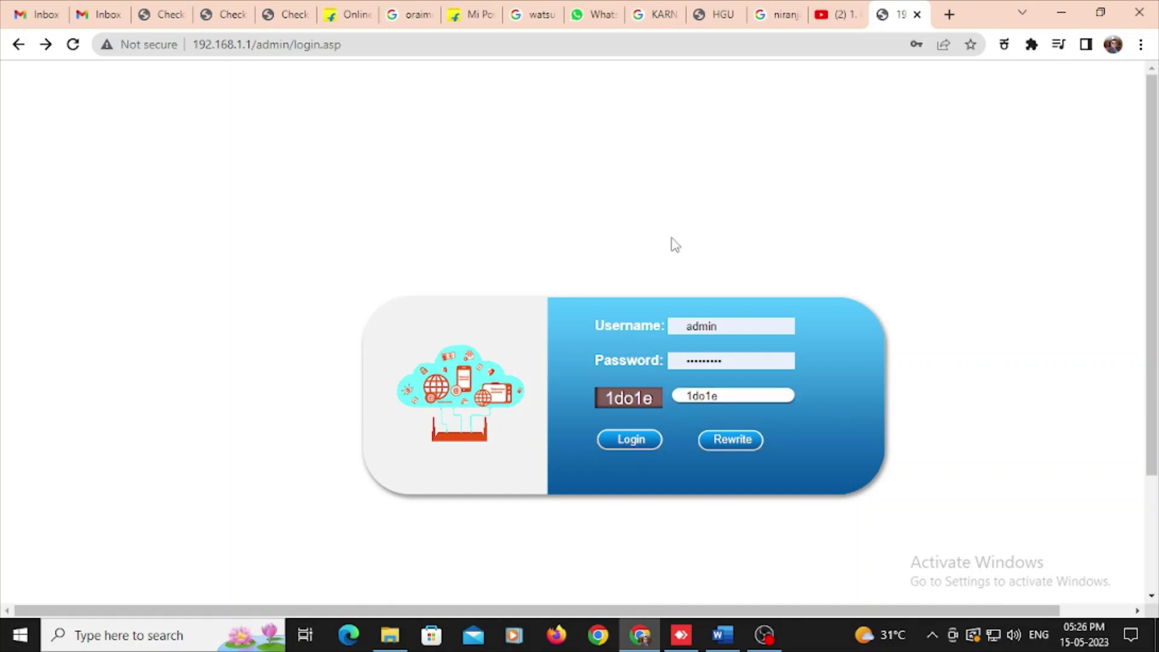
Reload for a fresh code and log in with the saved admin credentials and the new code.
click(576, 50)
key(Return)
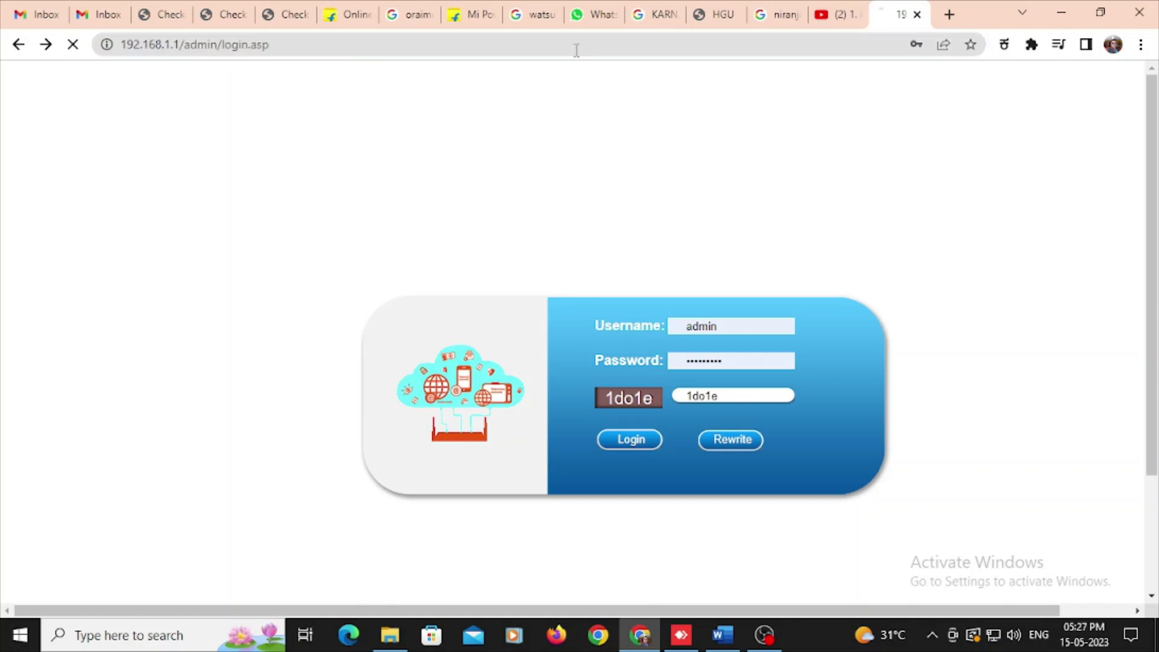
click(735, 329)
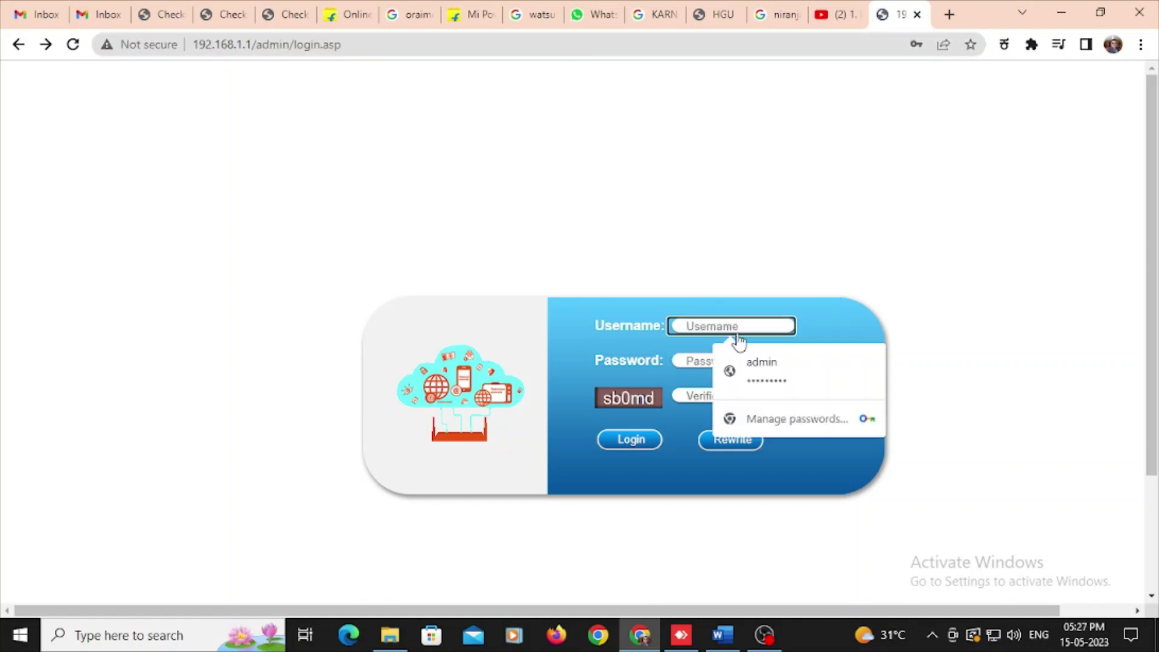
click(761, 387)
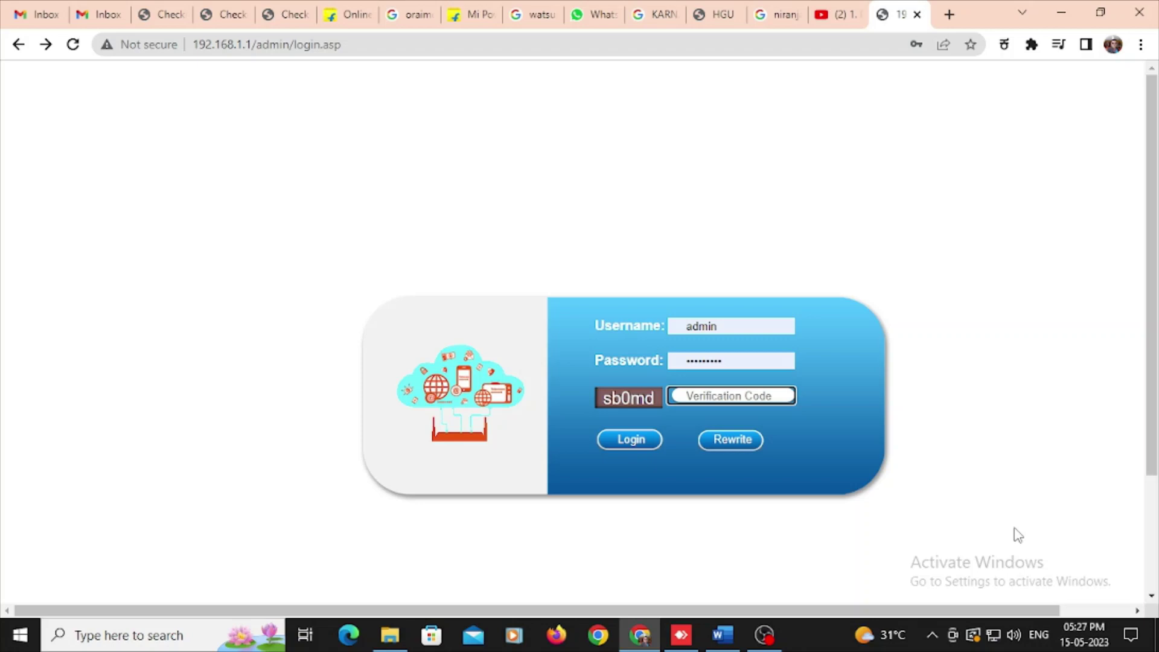
text(sb0md)
click(627, 440)
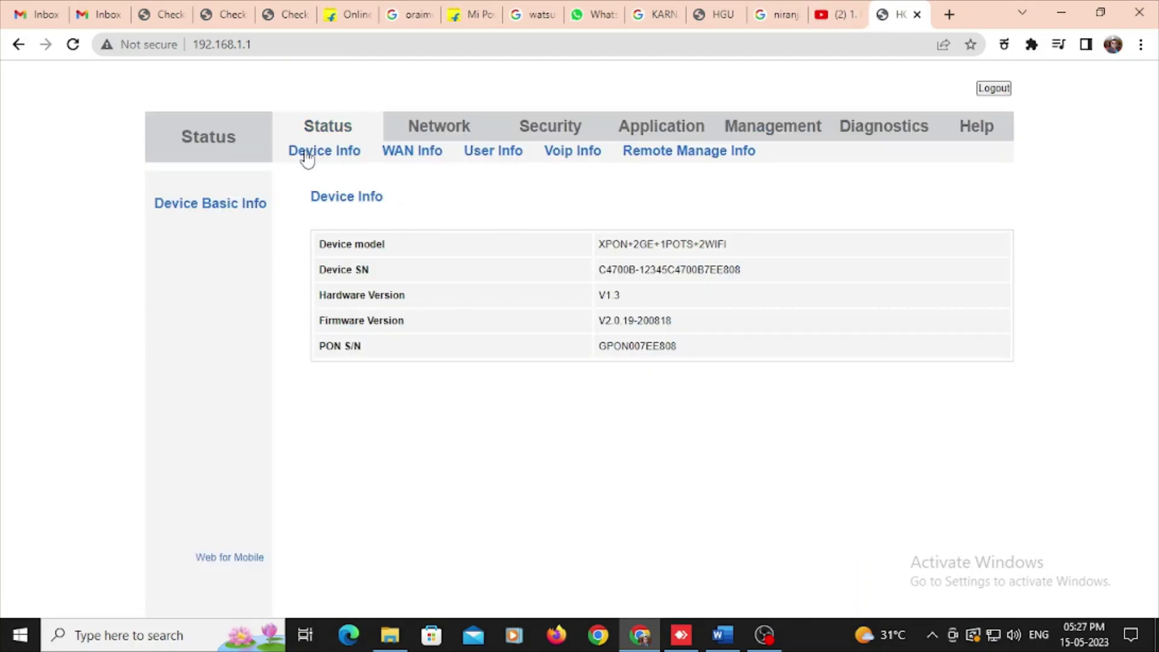
Step through the WAN, user and VoIP status pages to Remote Manage Info showing Tr069 'no inform'.
click(426, 155)
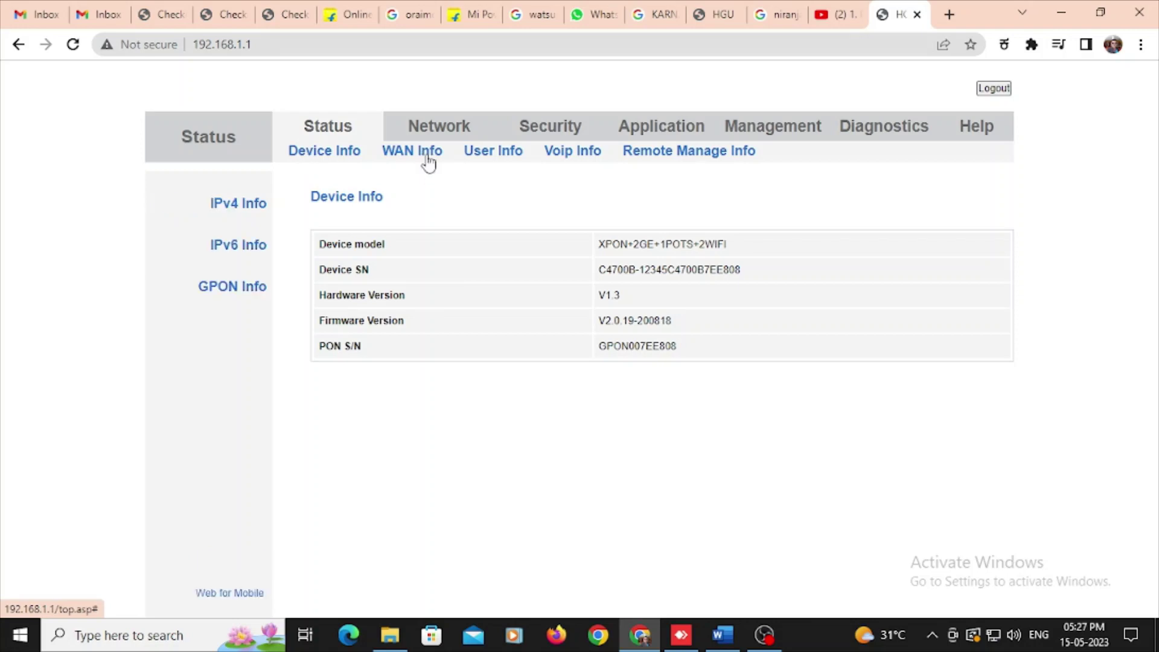
click(485, 158)
click(551, 151)
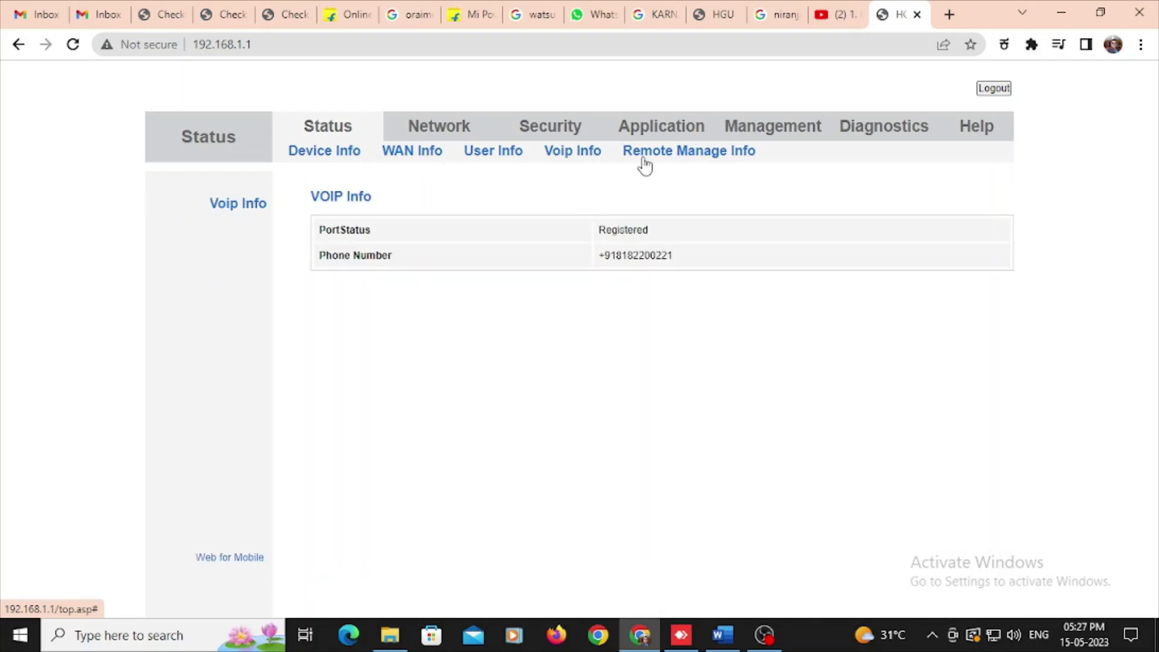
click(668, 154)
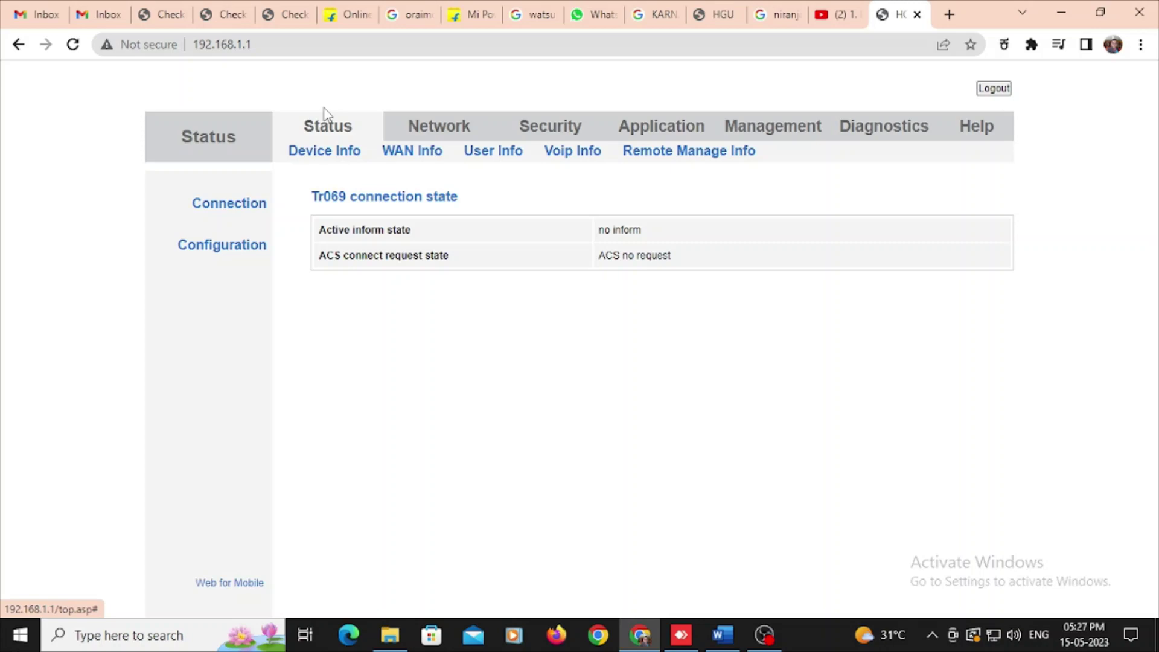
Return to online hosting.docx and place the caret at the 2nd Step 'Advance NAT: Enable all' line.
click(725, 628)
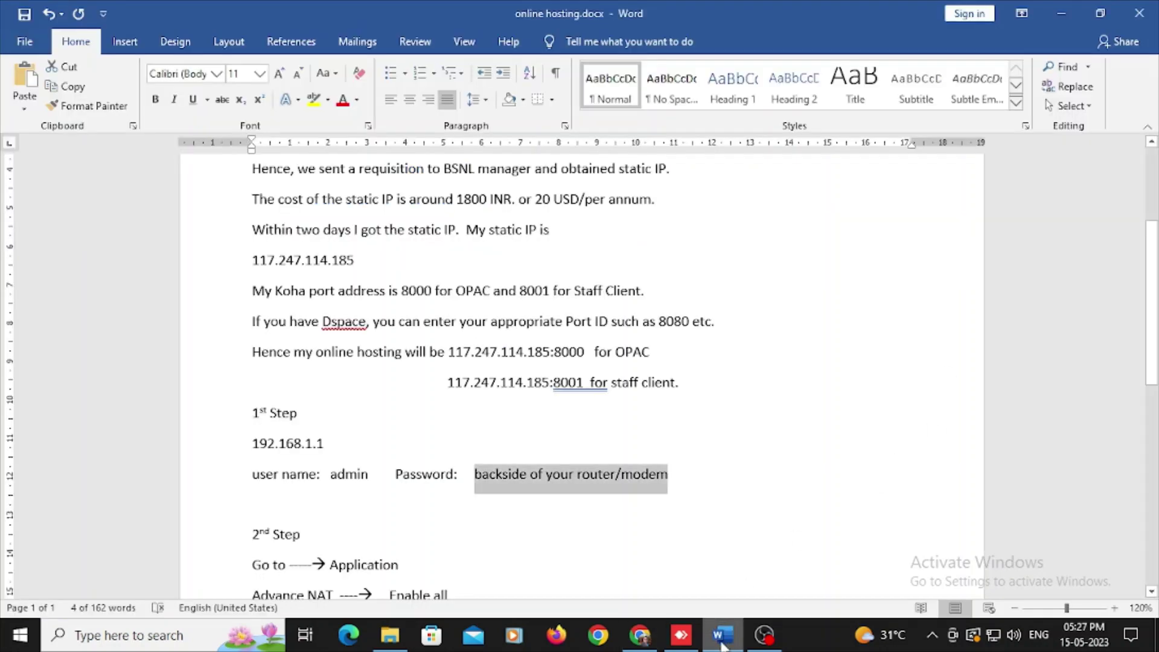
scroll(298, 287, down, 2)
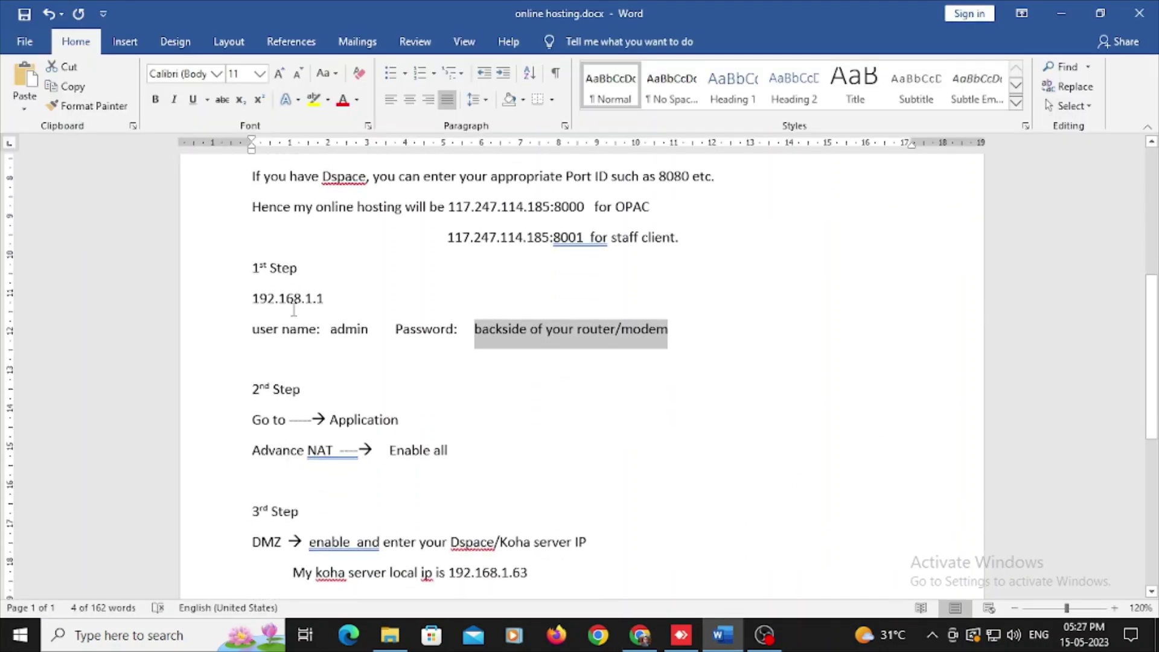
key(Up)
click(256, 426)
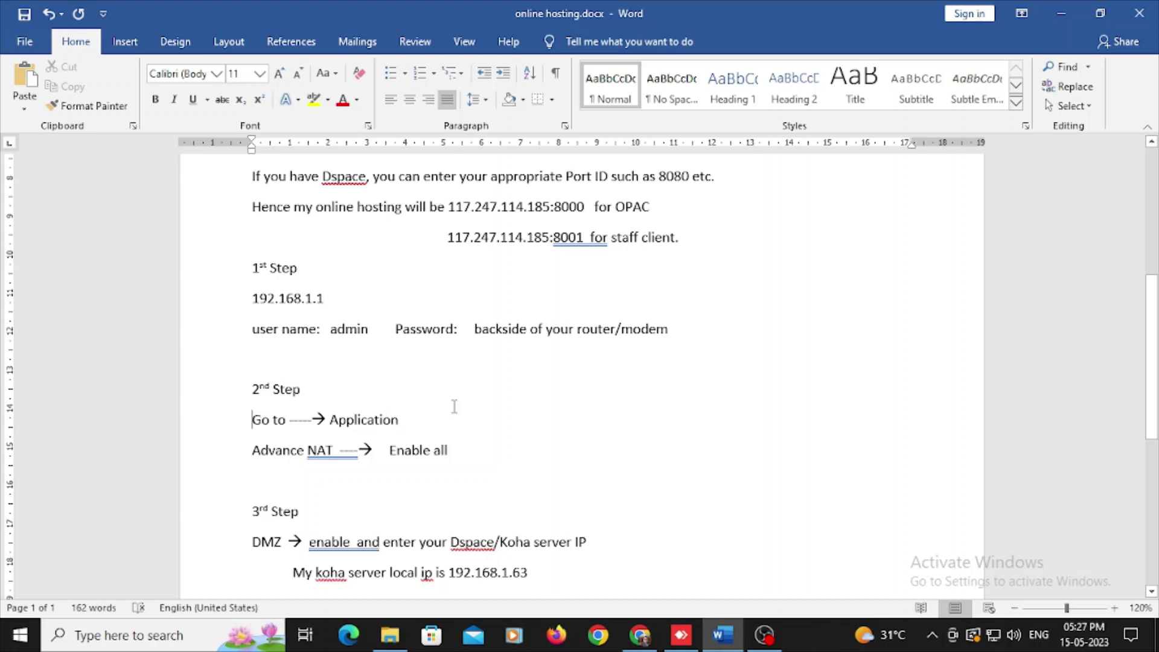
click(388, 451)
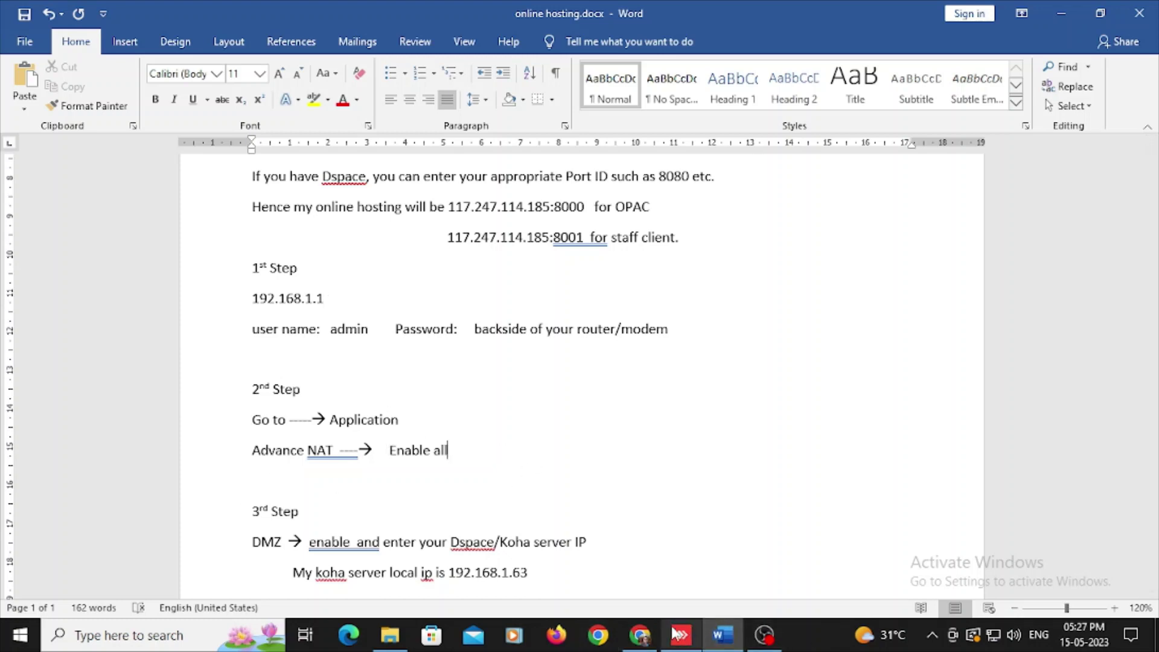
Review the router's Network WAN settings and the 5G and 2.4G wireless pages.
click(640, 635)
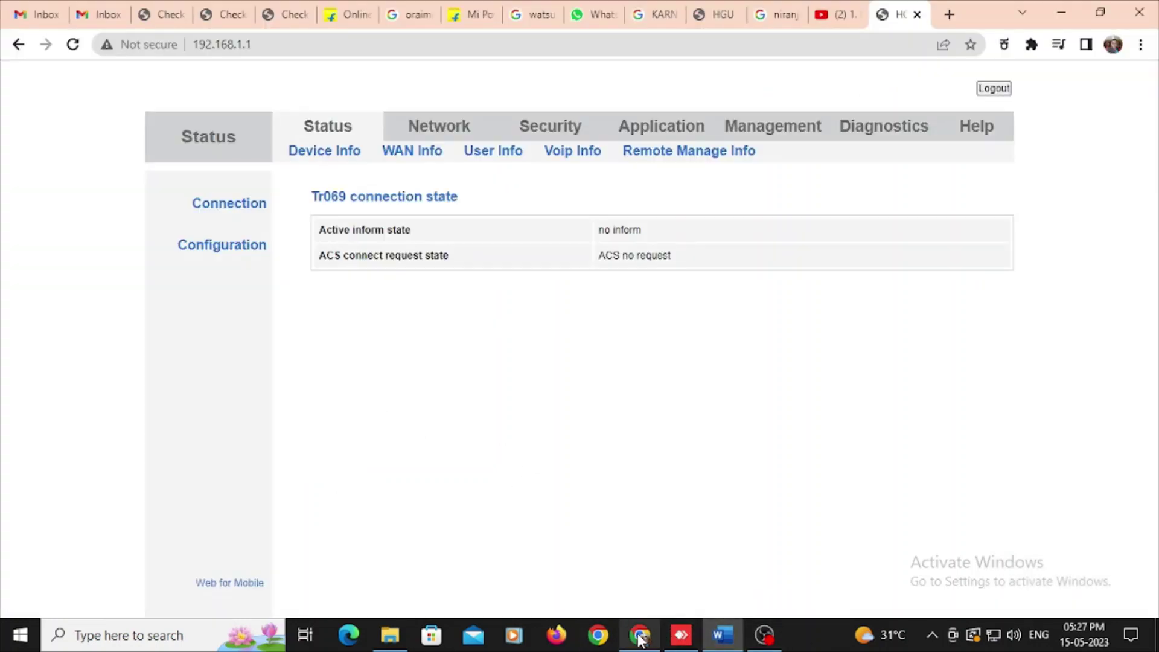
click(447, 128)
scroll(494, 456, down, 4)
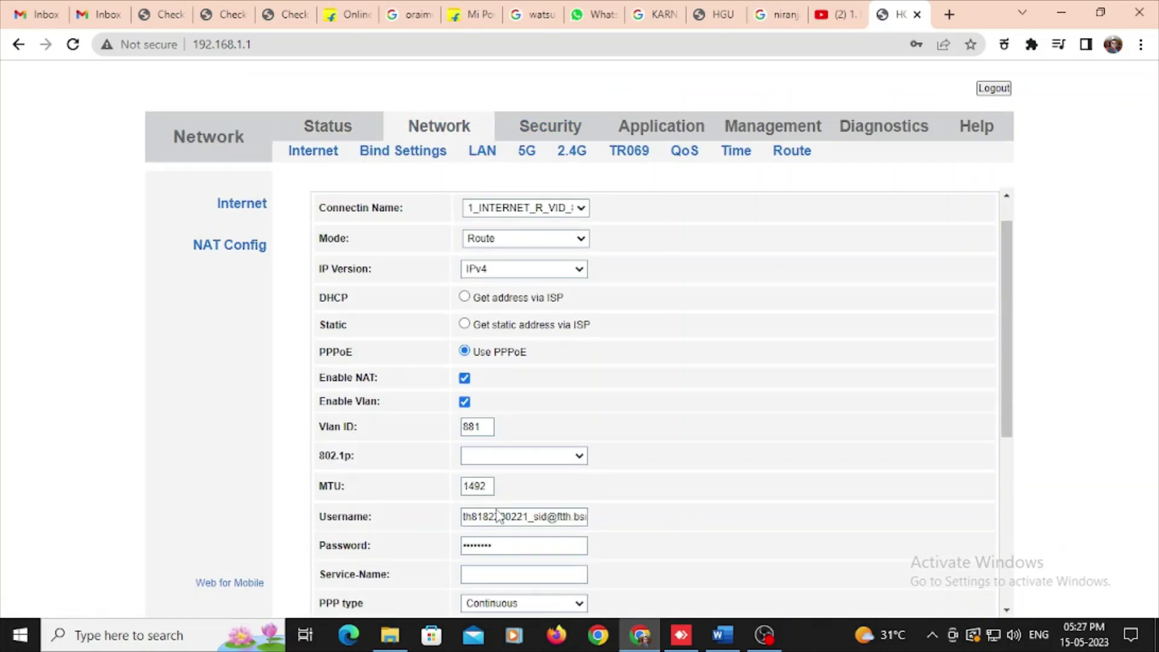
scroll(515, 419, up, 1)
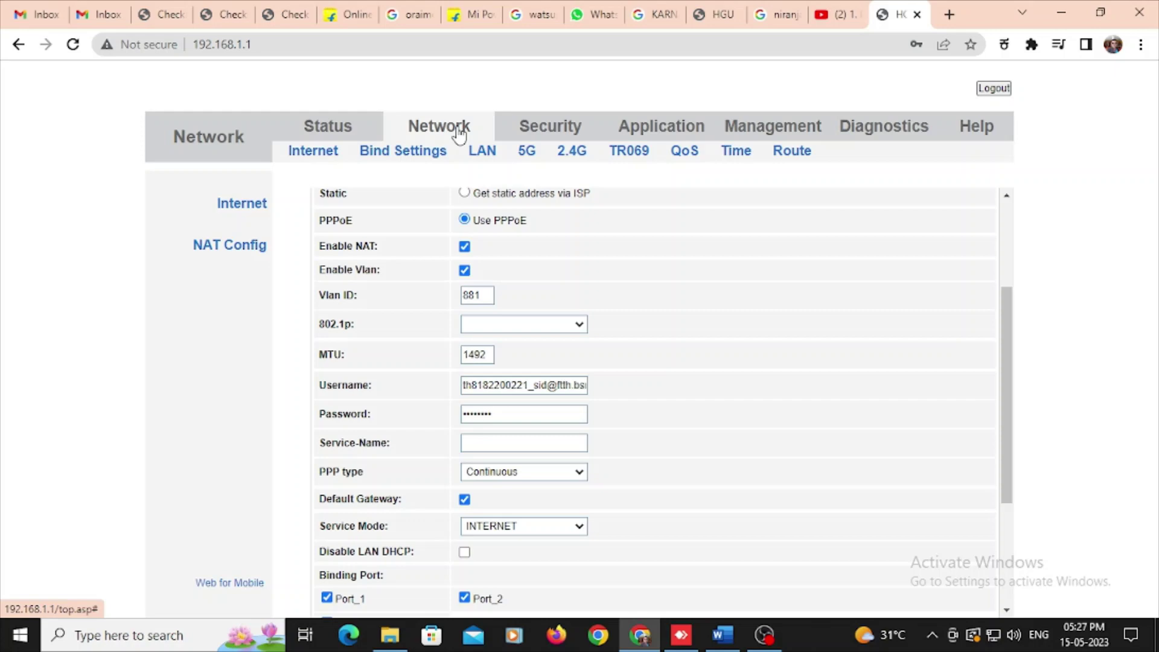
click(525, 158)
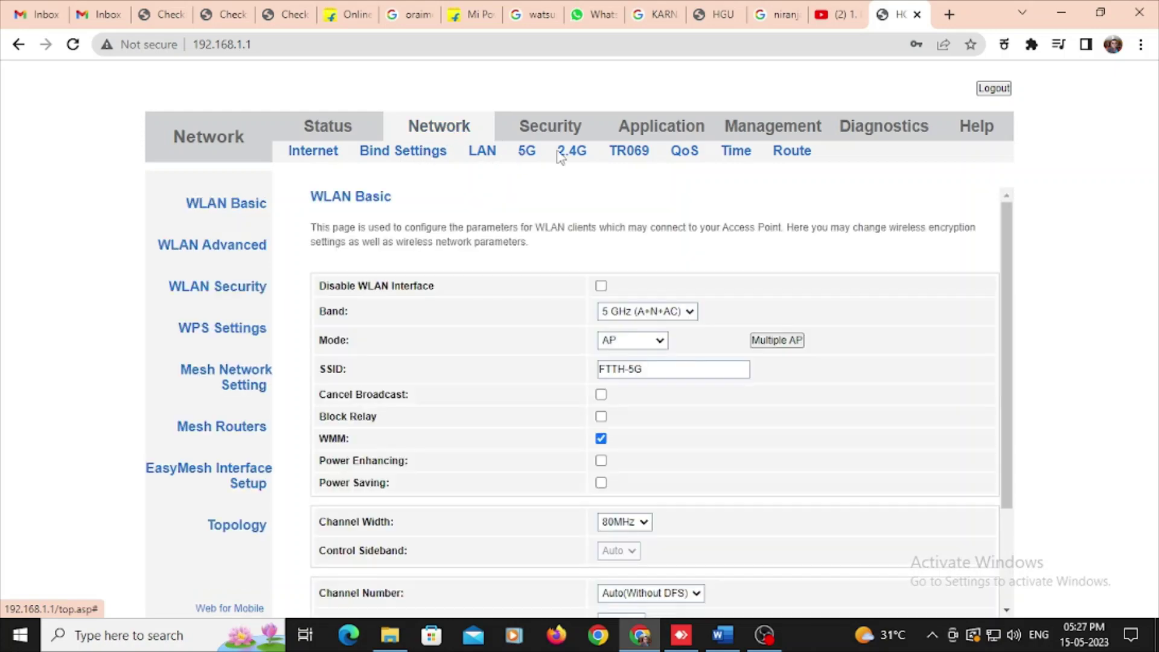
click(570, 155)
Go through Security to the Application section's Dynamic DNS page.
click(555, 135)
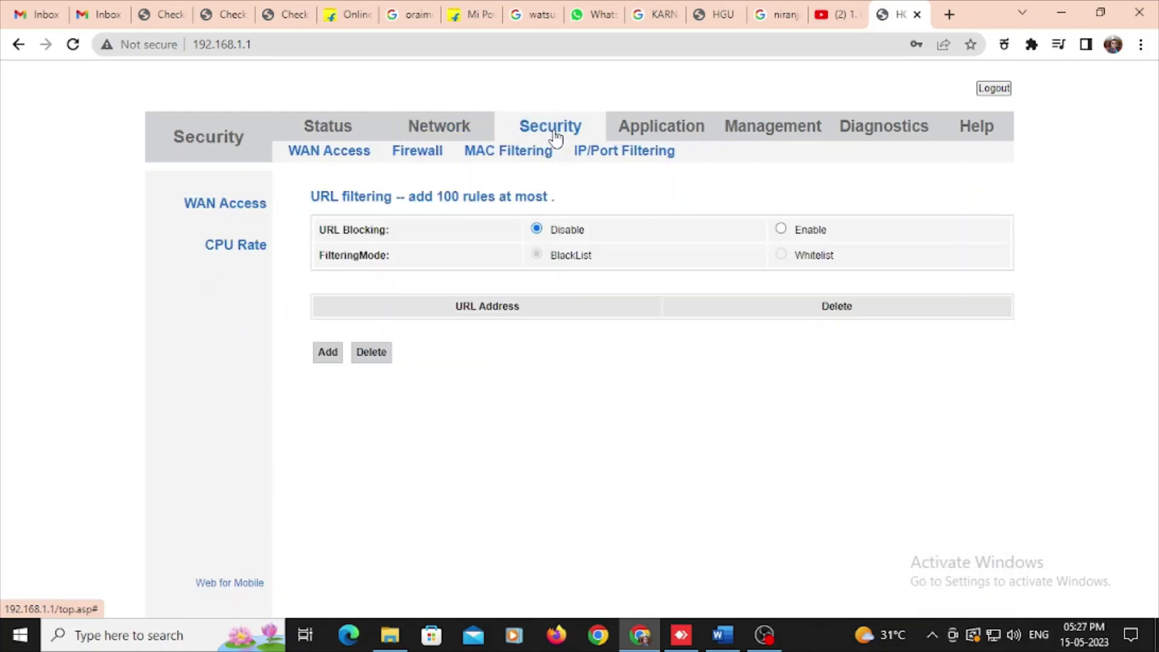
click(644, 132)
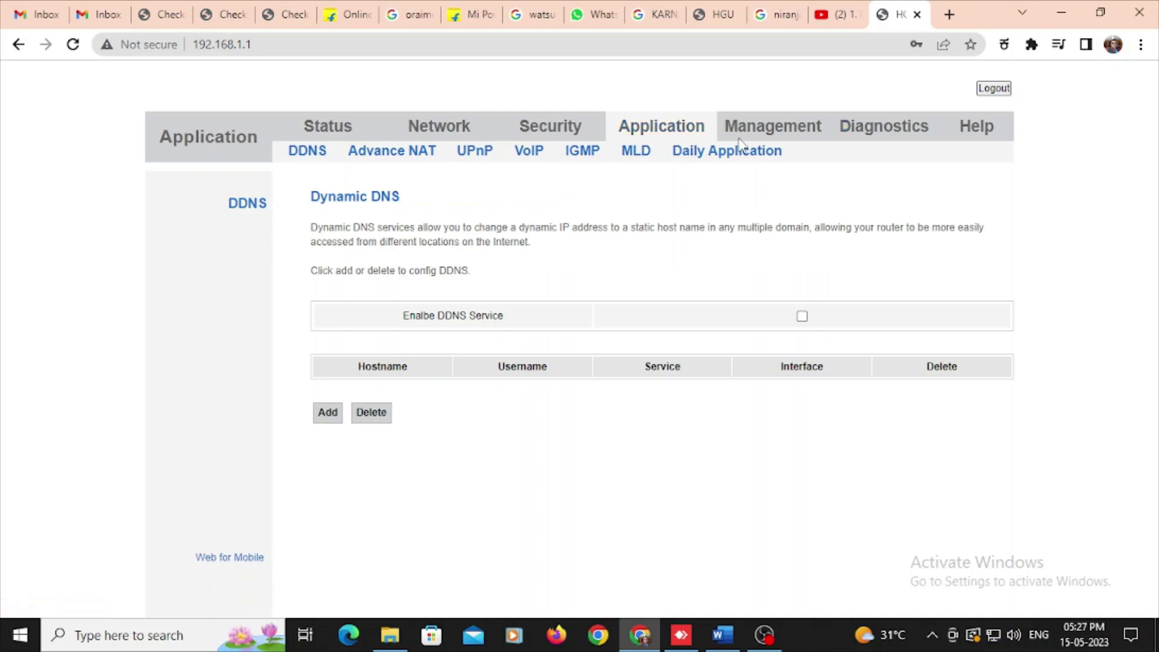
click(682, 132)
Open the Advance NAT settings, checking the guide's next step in Word.
click(386, 156)
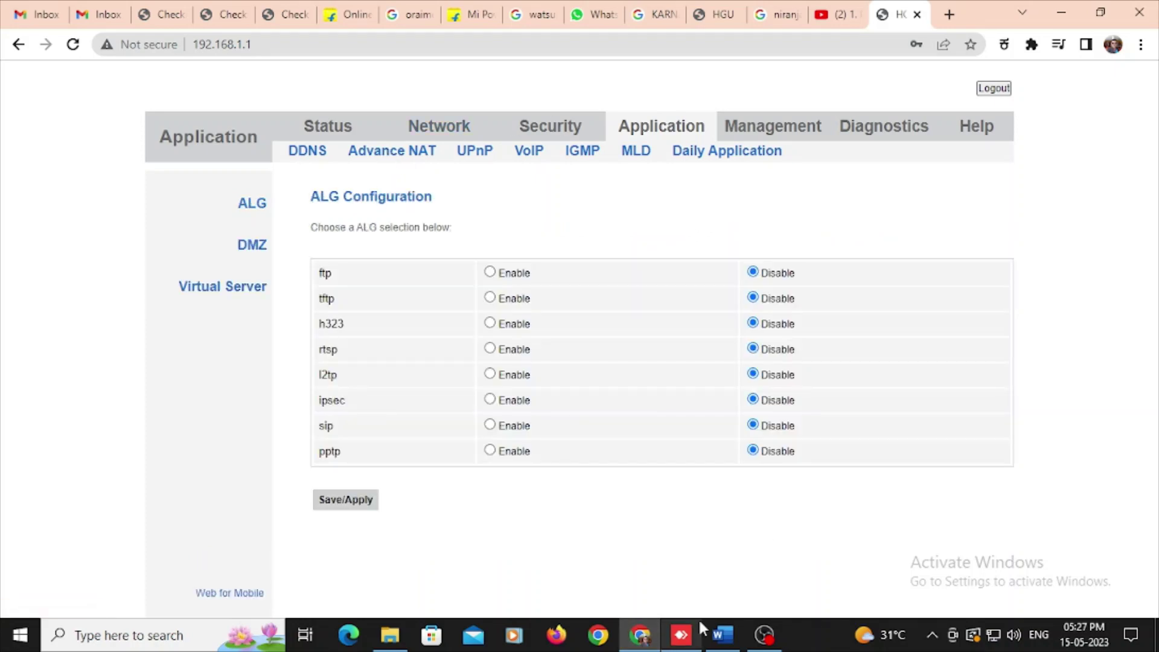
click(722, 633)
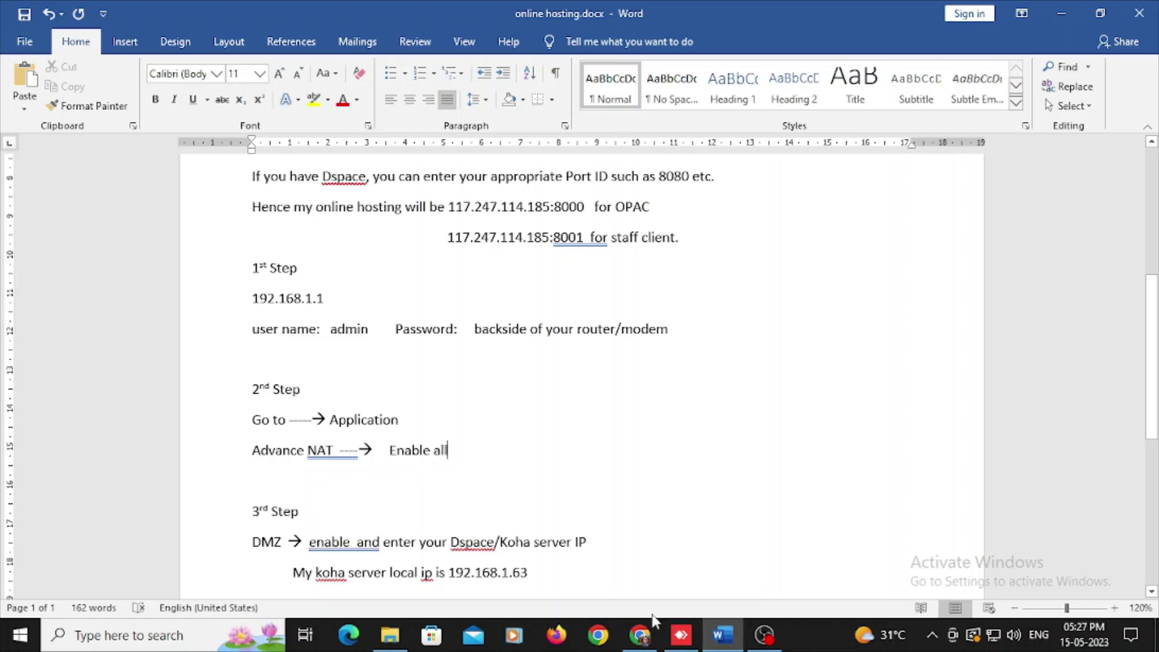
click(722, 633)
Set the ALG protocols ftp, tftp, h323, rtsp, l2tp, ipsec, sip and pptp to Enable.
click(490, 272)
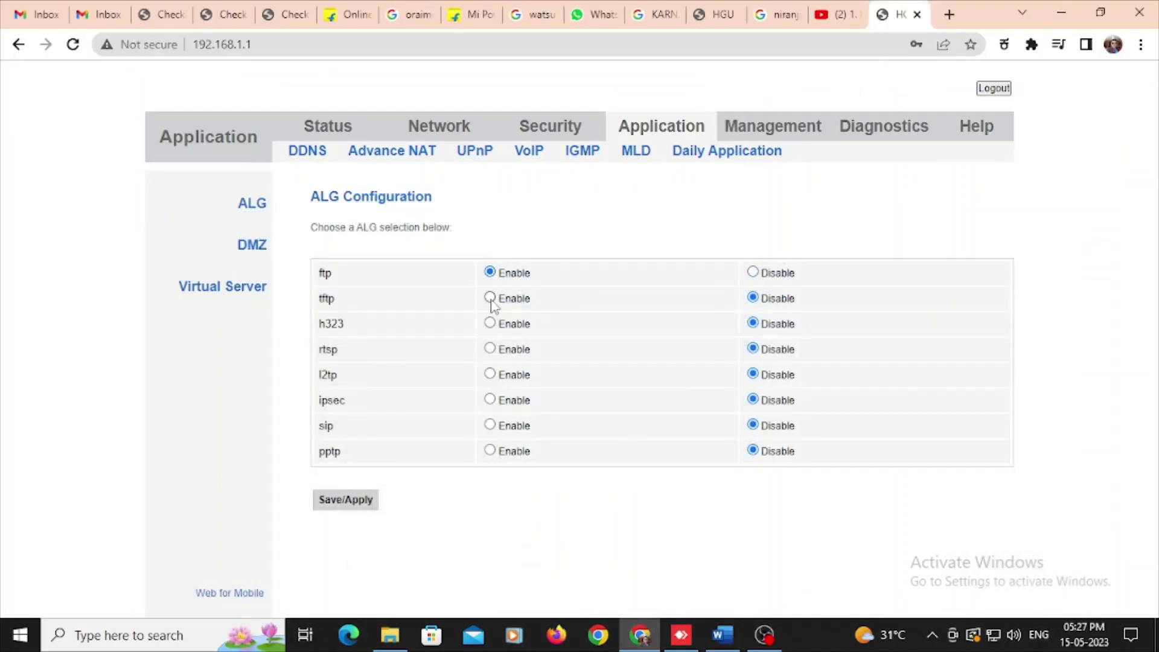
click(490, 322)
click(490, 348)
click(491, 373)
click(489, 399)
click(489, 424)
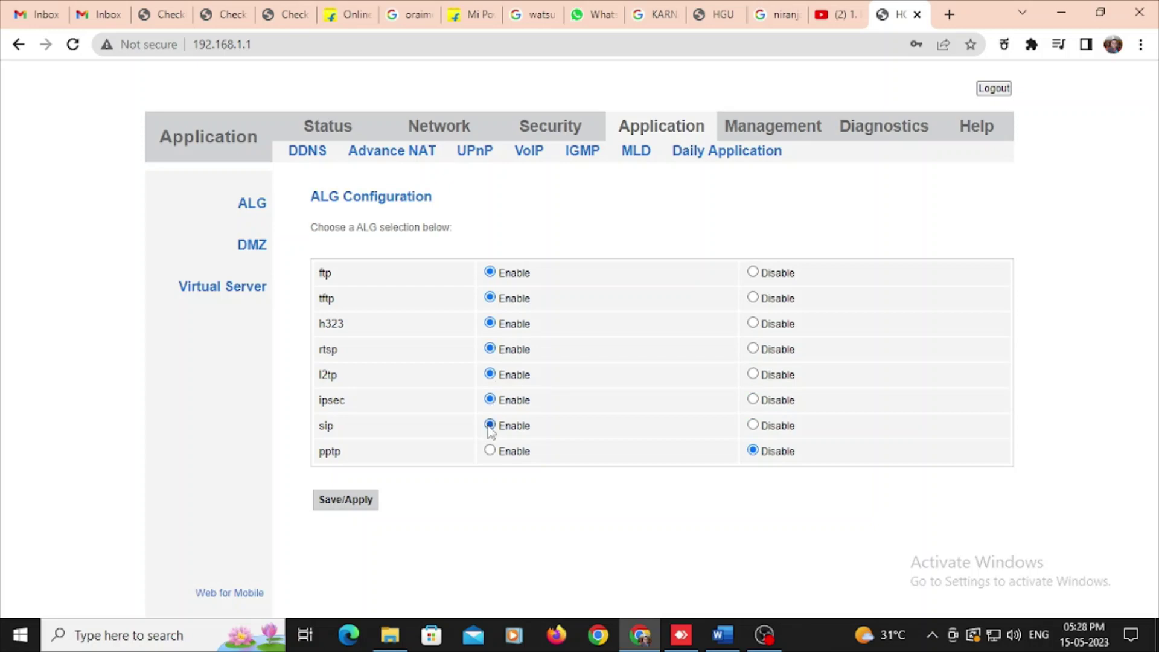
click(489, 449)
Back in the Word guide, select the Koha server local IP 192.168.1.63 on the 3rd Step's DMZ line.
key(alt+Tab)
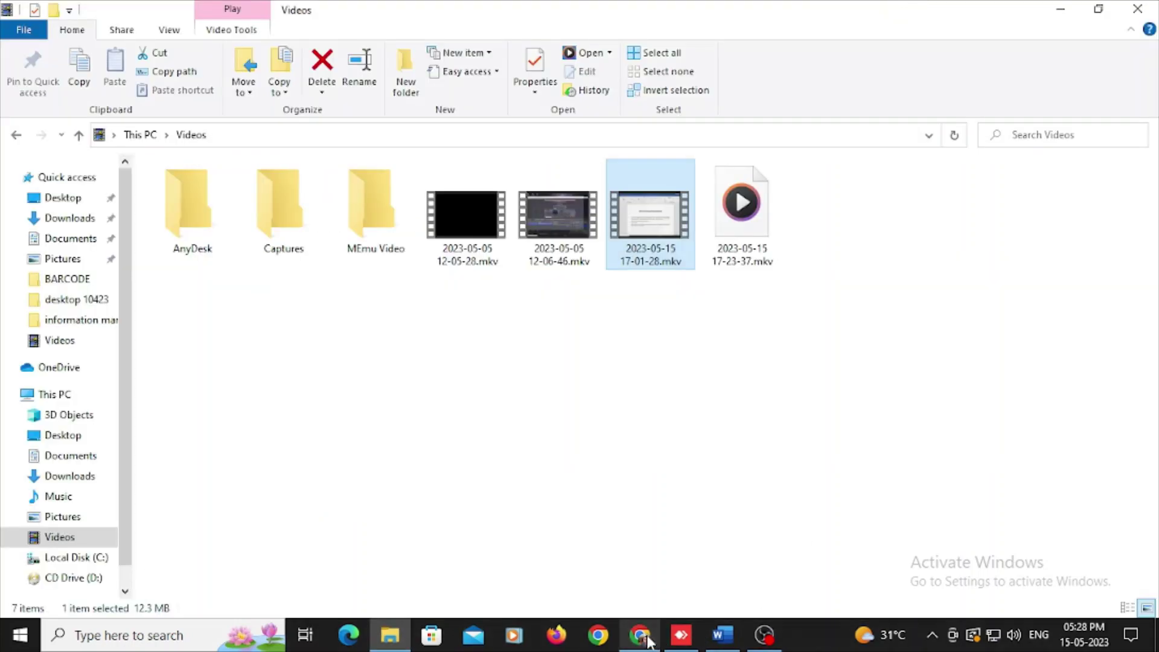
click(722, 634)
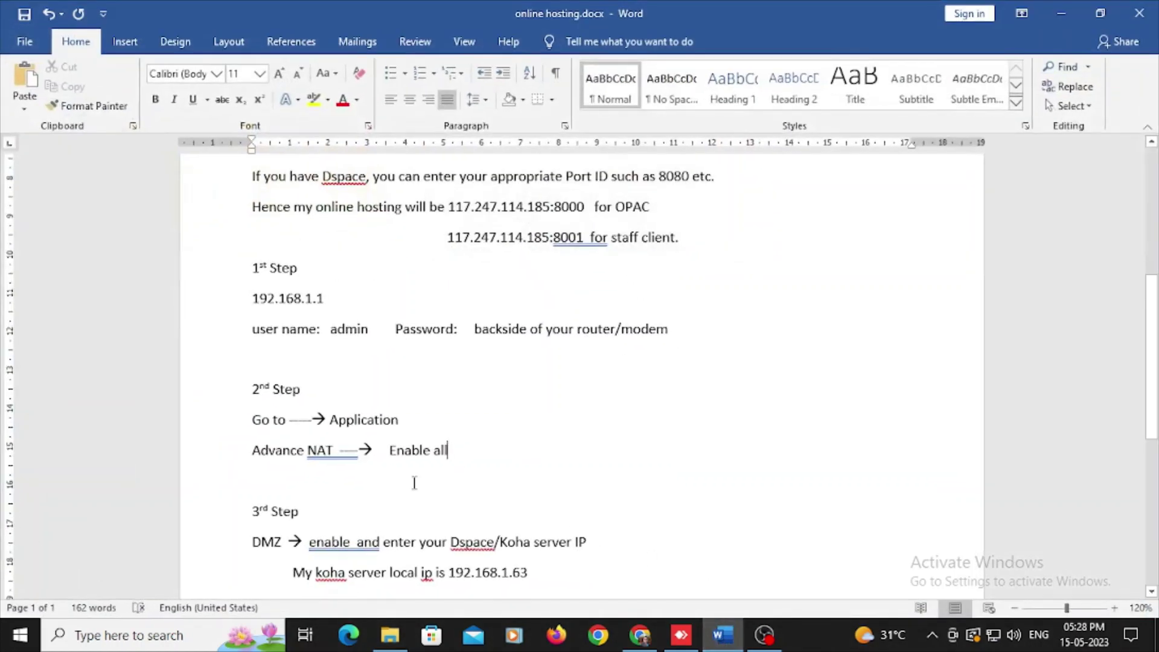
scroll(370, 452, down, 3)
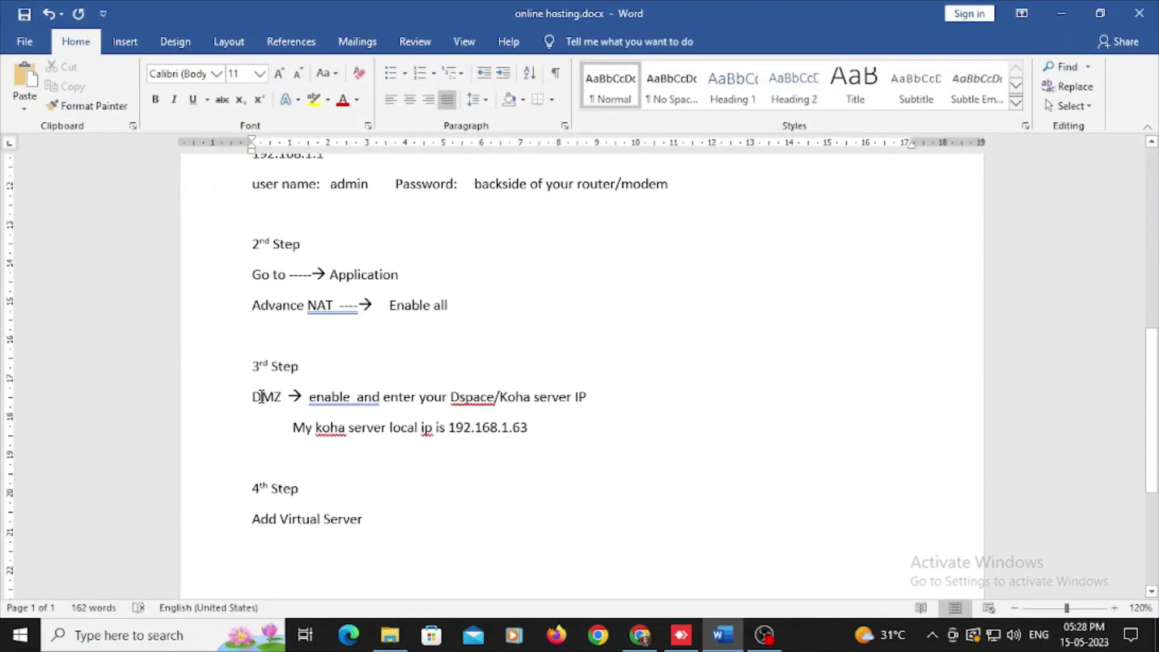
drag(259, 398, 560, 407)
click(544, 428)
drag(448, 430, 534, 430)
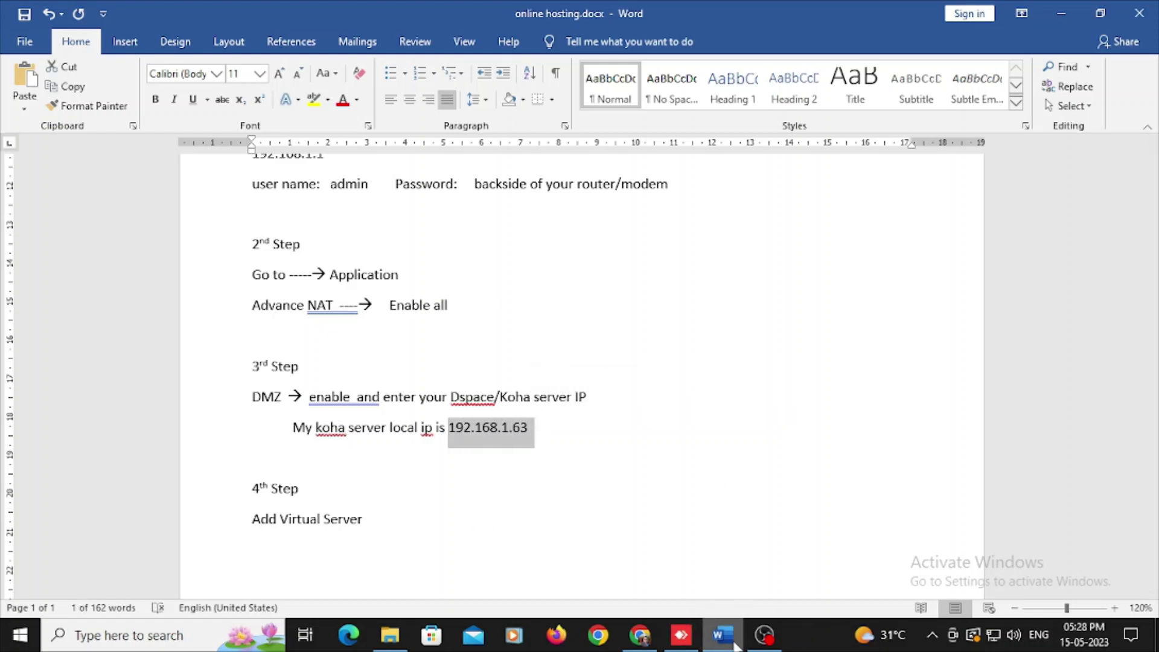
click(390, 634)
Set the router's DMZ Host to Enable with host IP address 192.168.1.63.
click(724, 636)
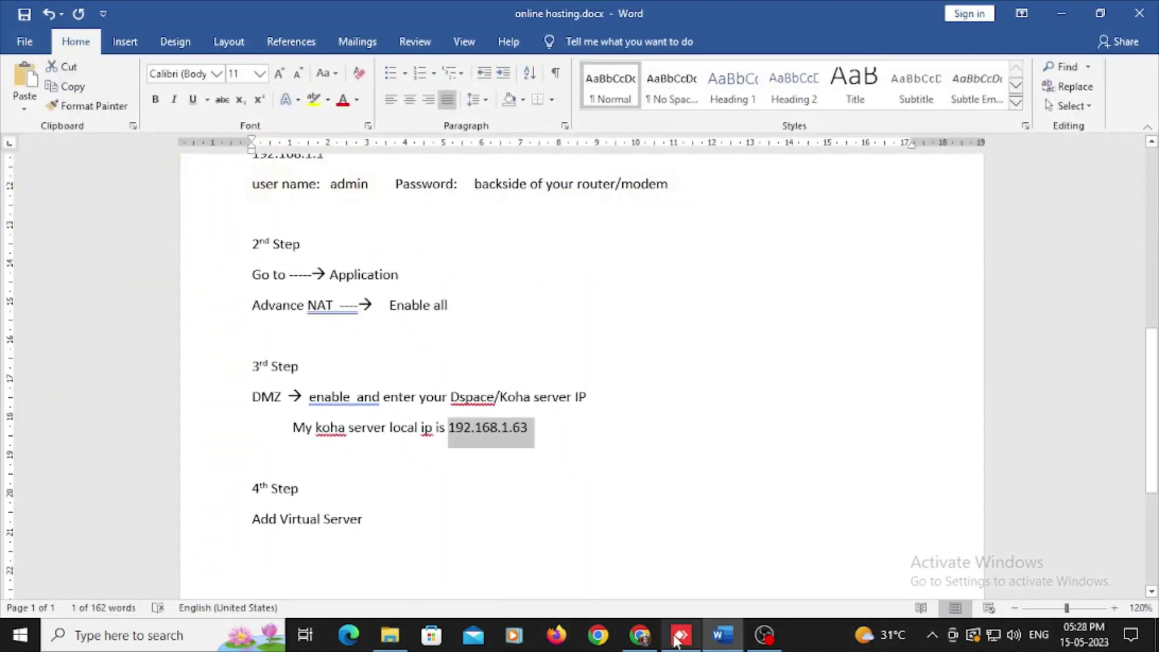
click(641, 635)
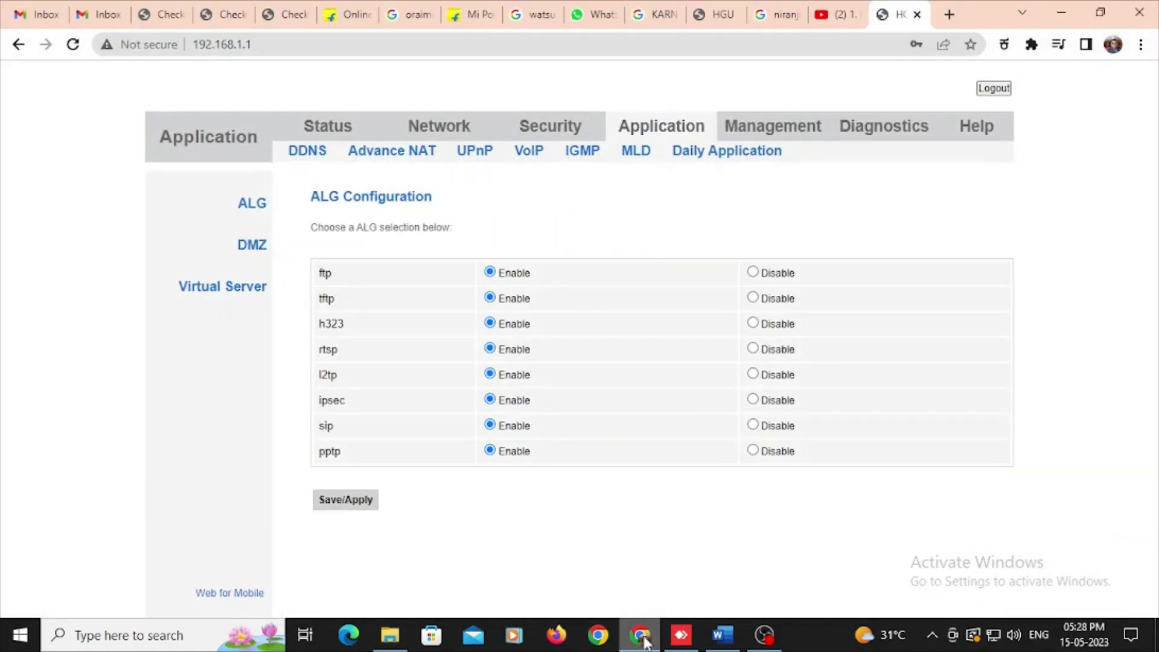
click(250, 246)
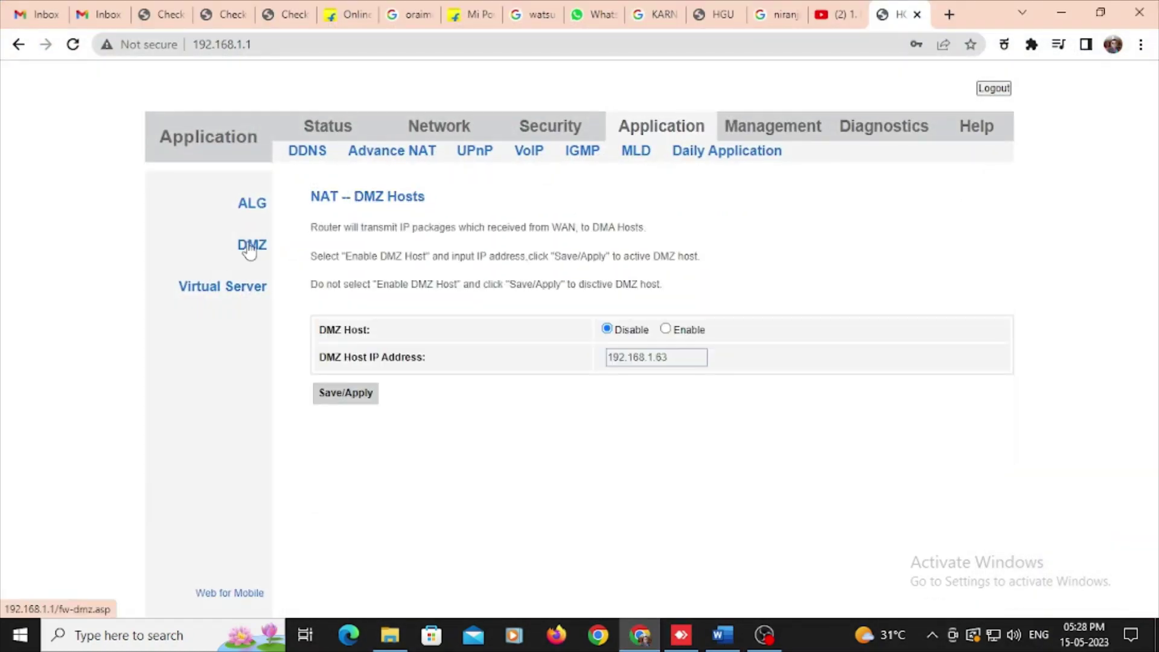
click(665, 329)
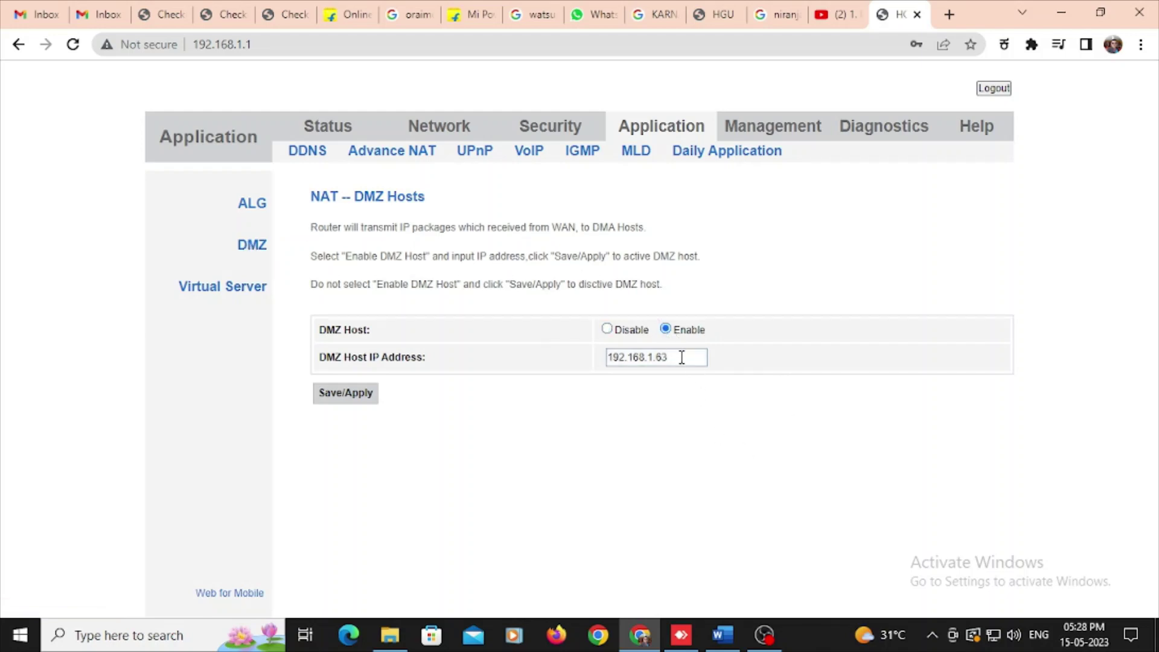
drag(685, 357, 578, 361)
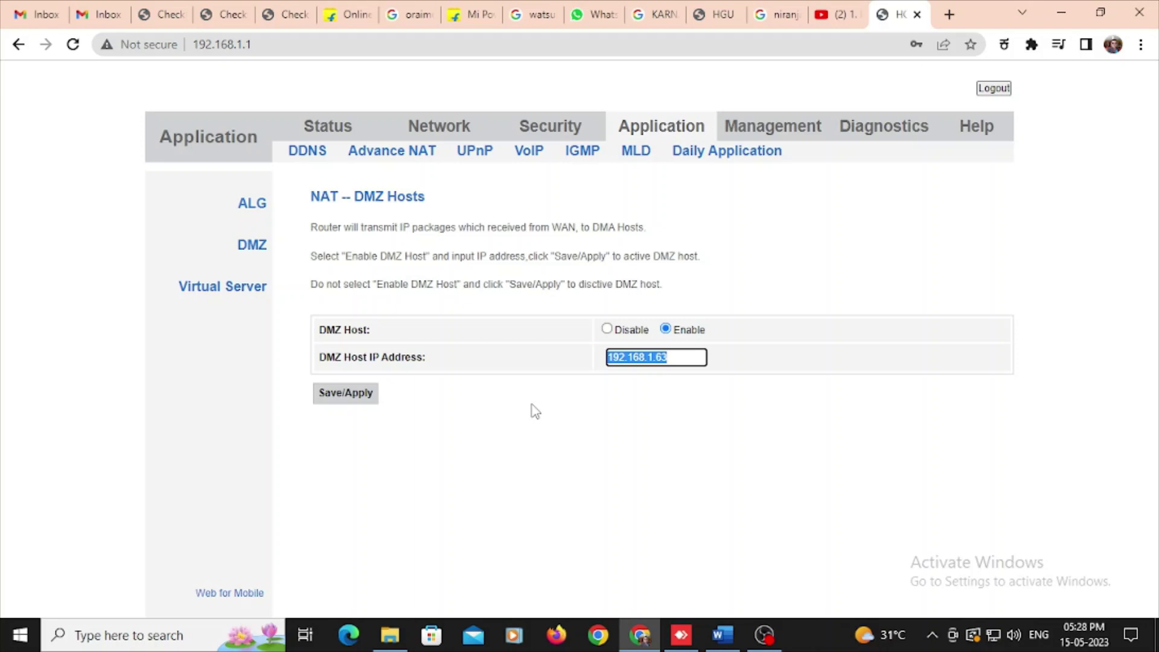
text(19)
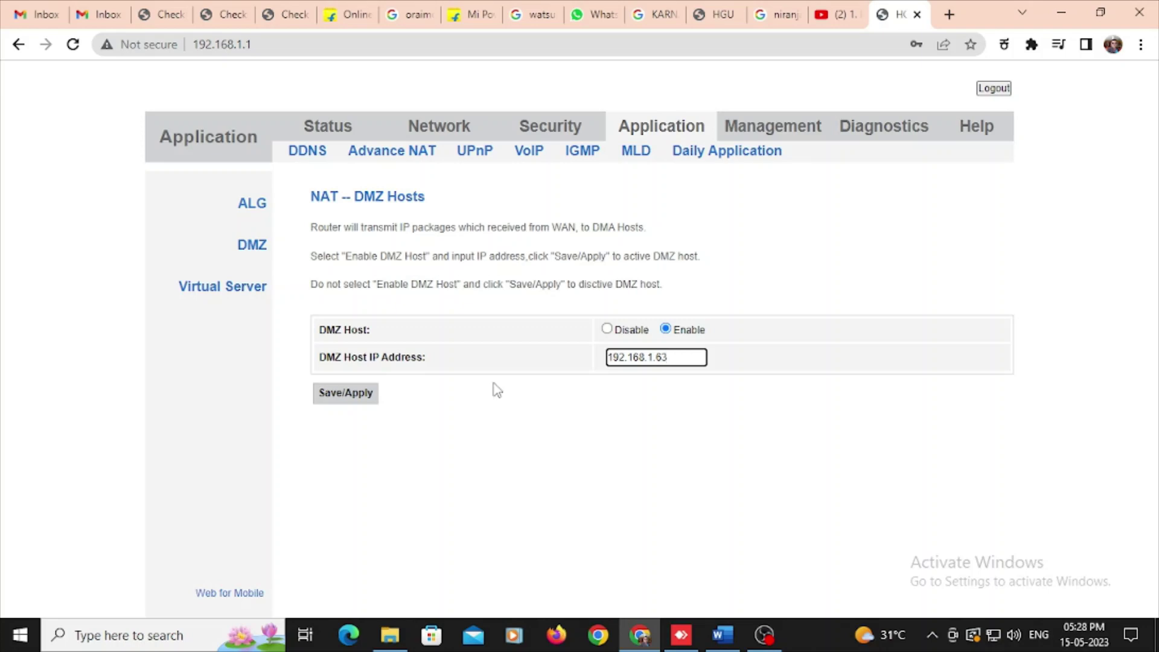
Save/Apply the DMZ settings, then place the caret at the end of 'Add Virtual Server' in the guide.
click(357, 401)
click(642, 637)
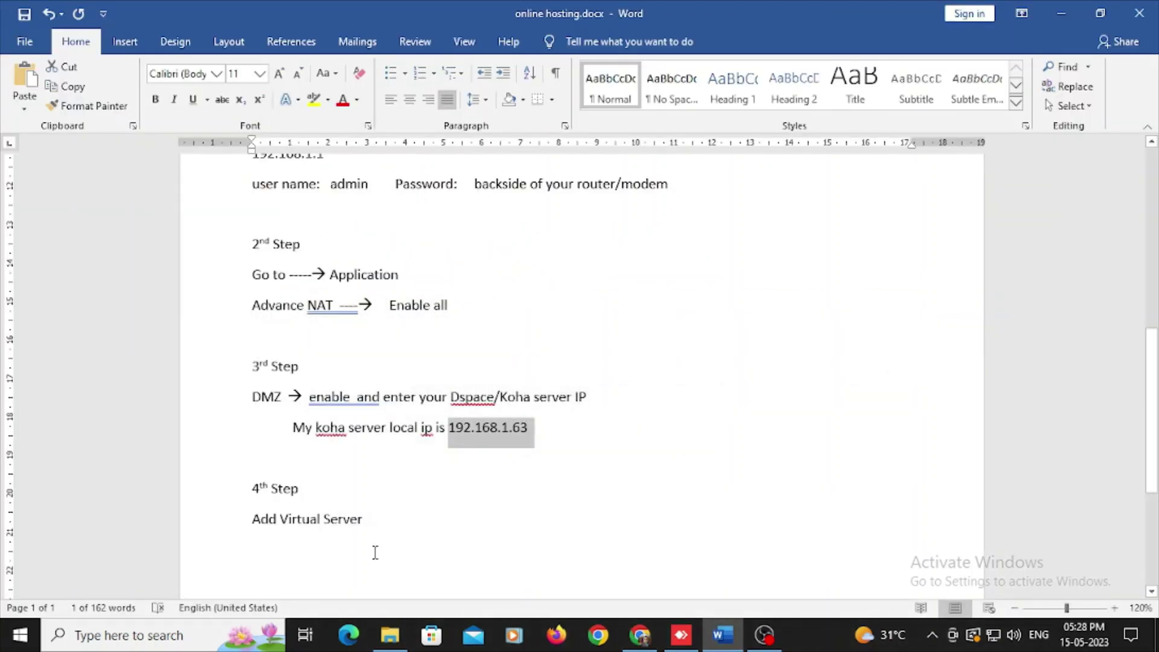
scroll(280, 453, down, 3)
click(232, 421)
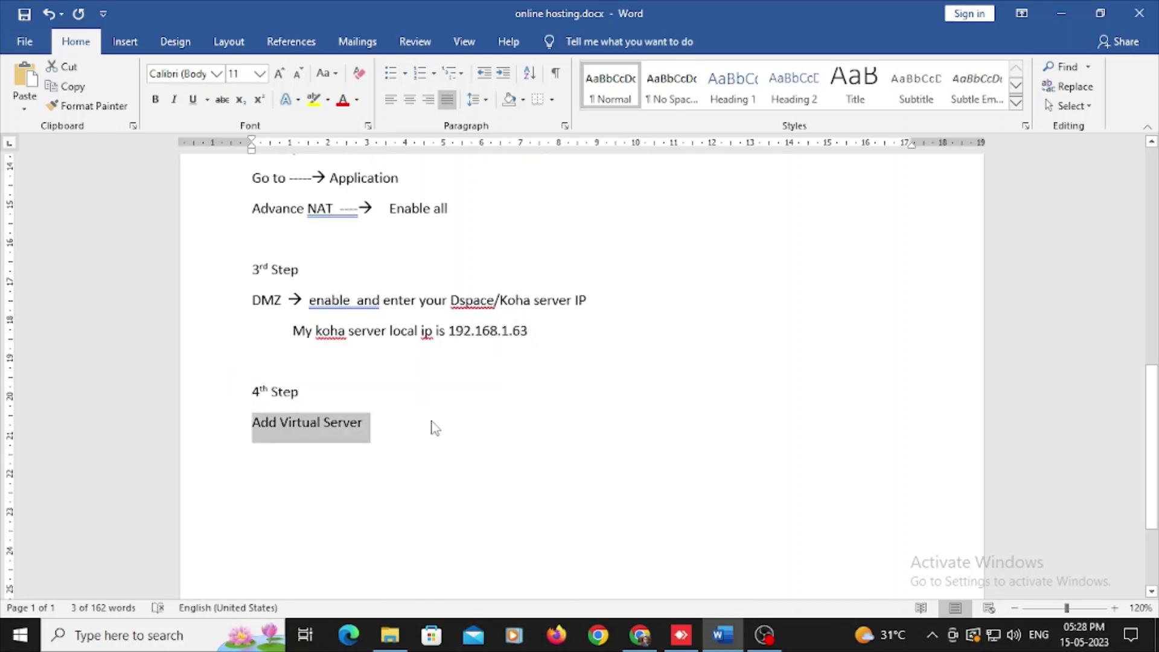
click(399, 432)
click(282, 391)
click(370, 423)
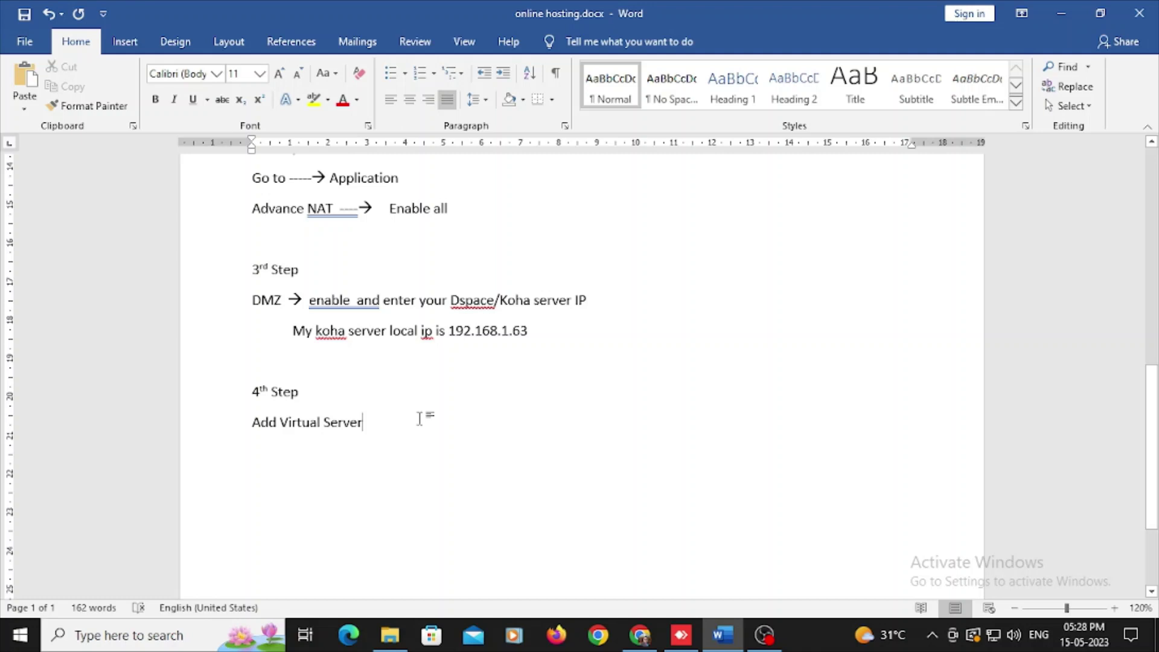
scroll(422, 416, up, 7)
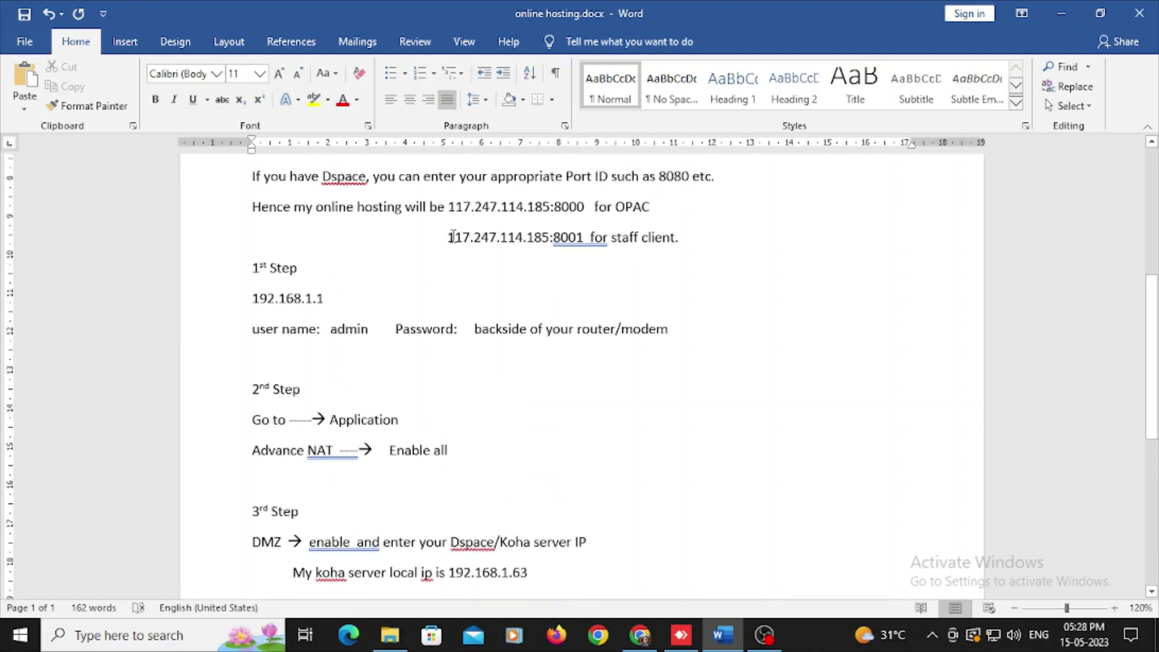
scroll(450, 406, down, 6)
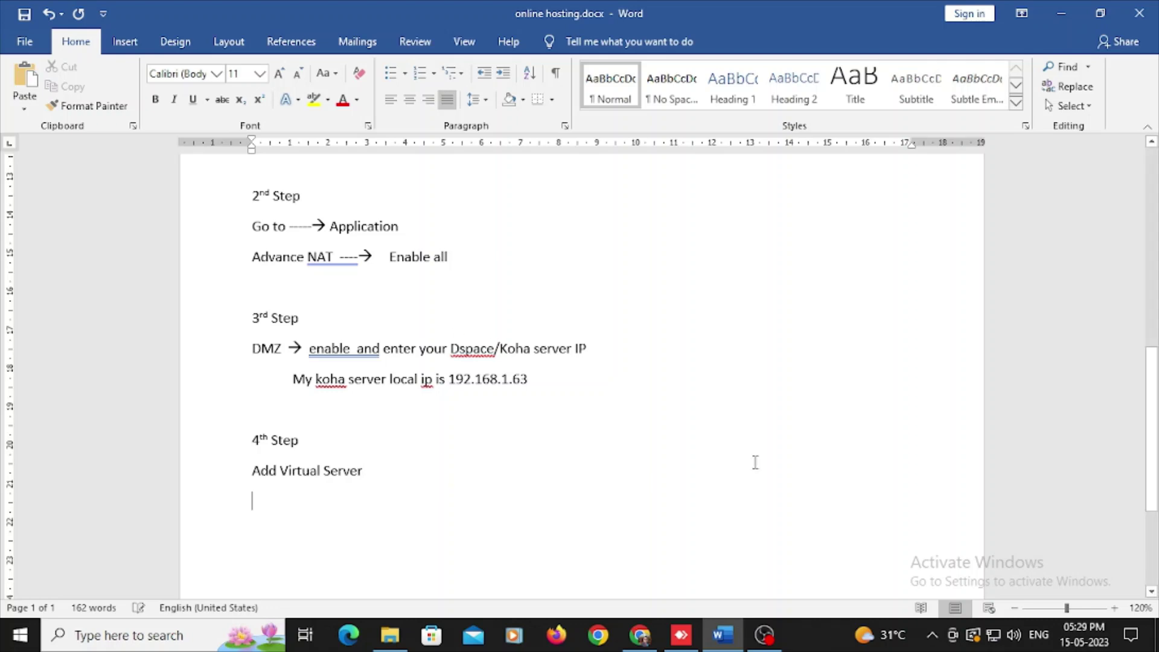
Add a new virtual server entry as a custom server named dvslibrary.
click(640, 634)
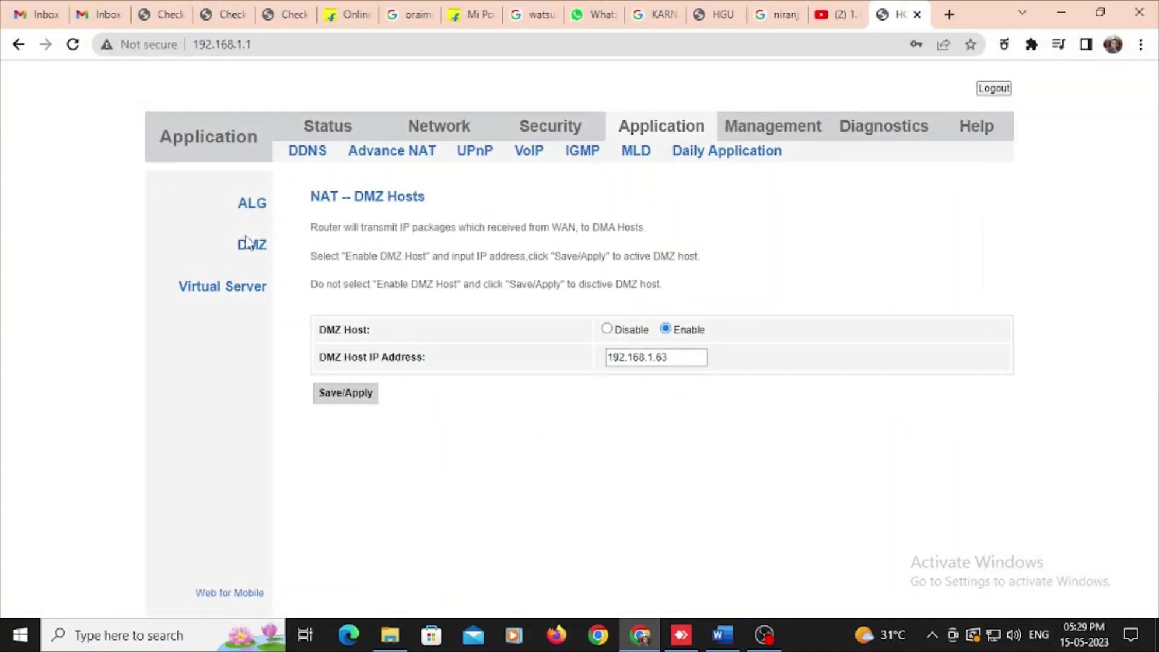
click(227, 286)
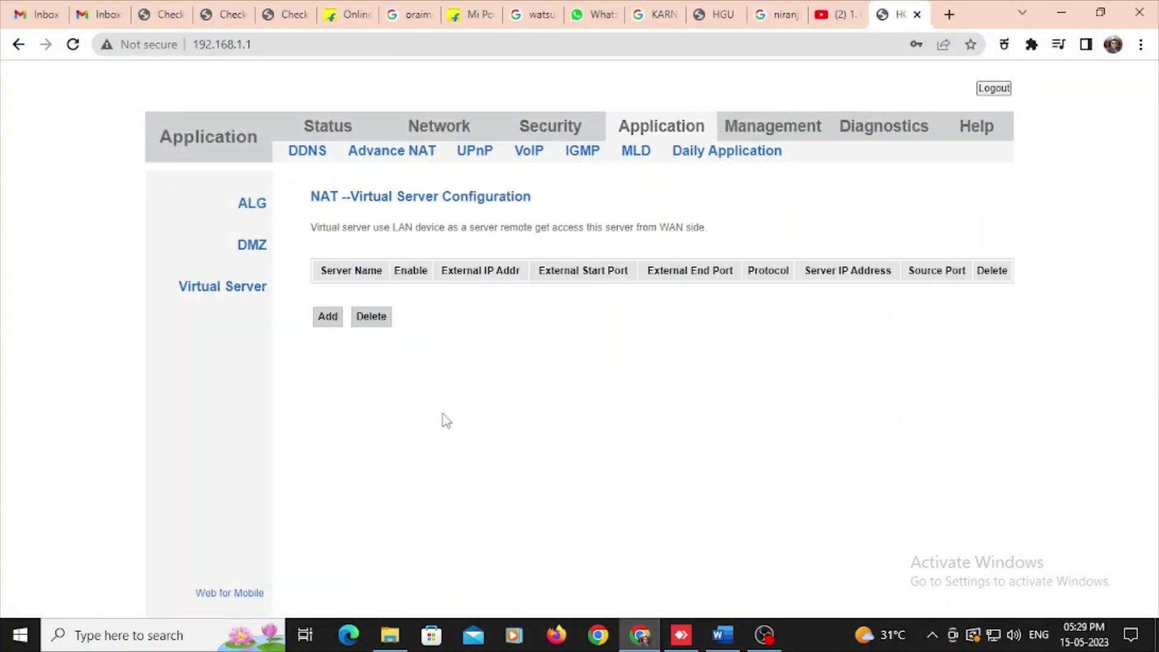
click(329, 317)
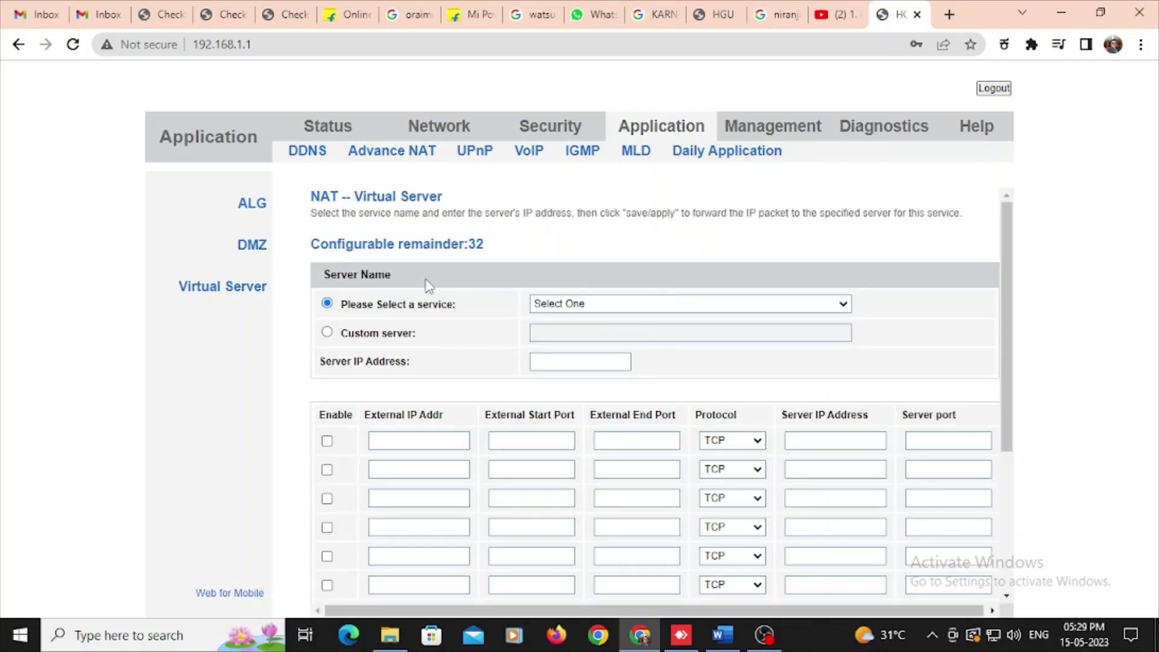
click(326, 334)
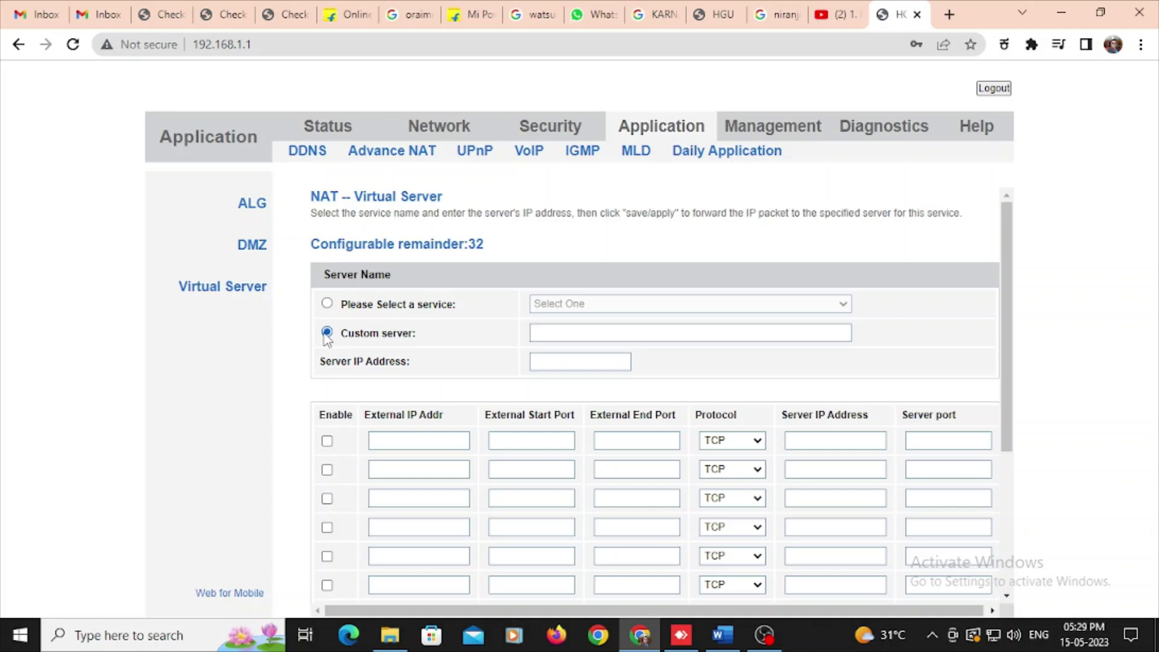
click(598, 334)
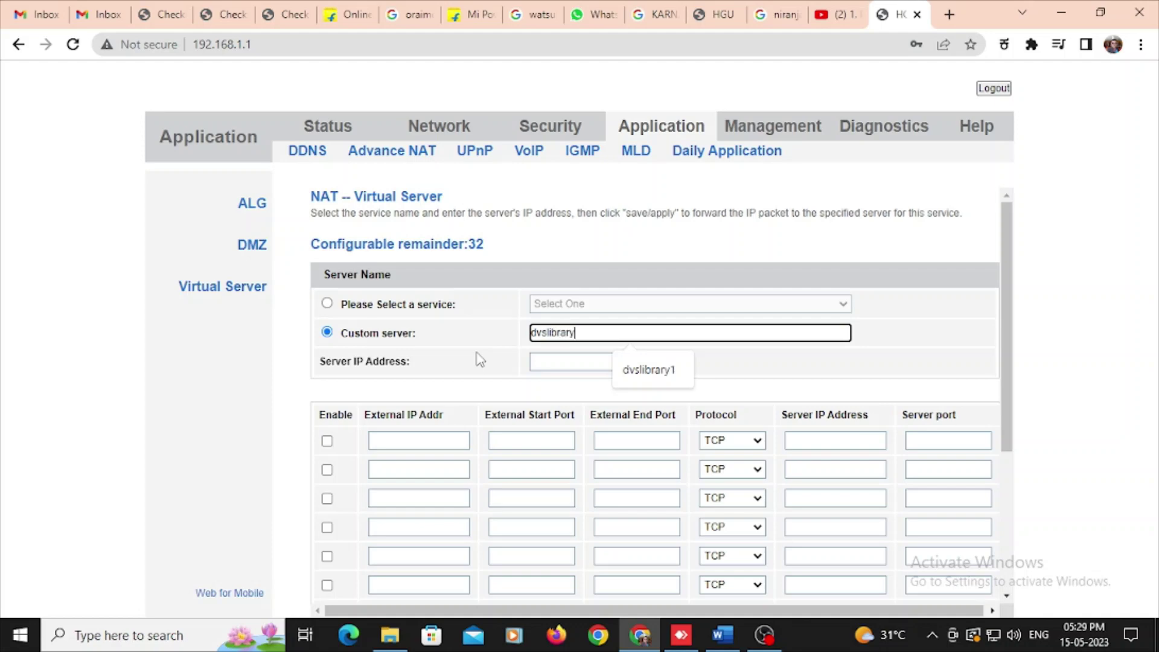
text(dvslibrary)
click(717, 384)
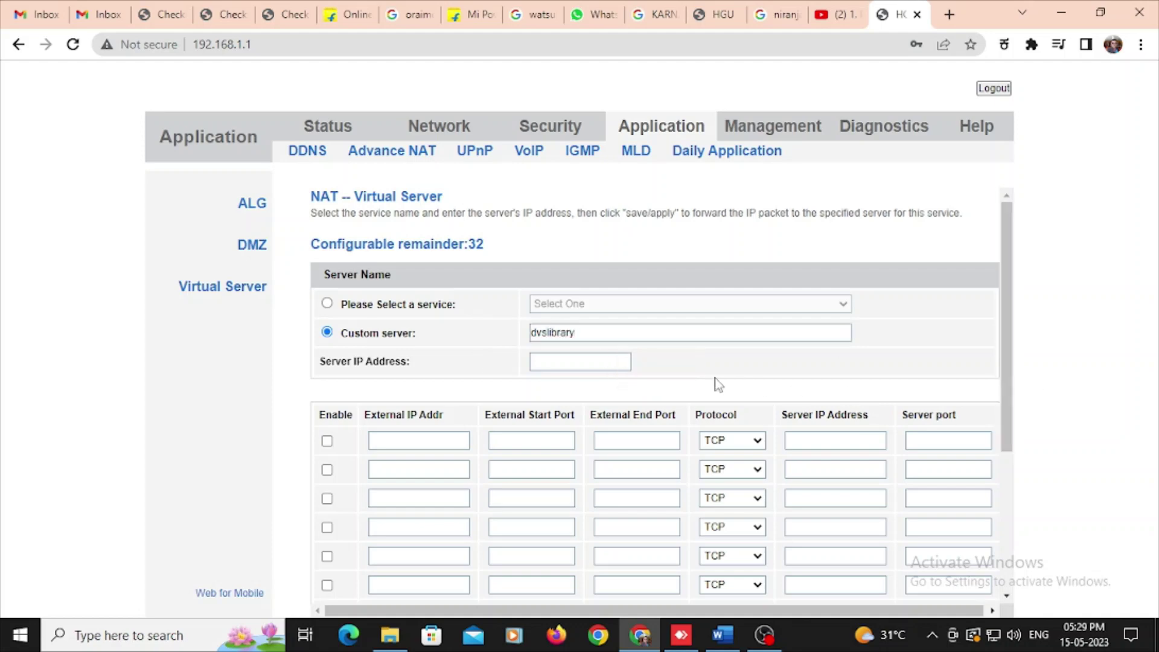
Give the server IP 192.168.1.63 and enable the first port-forwarding row.
click(567, 364)
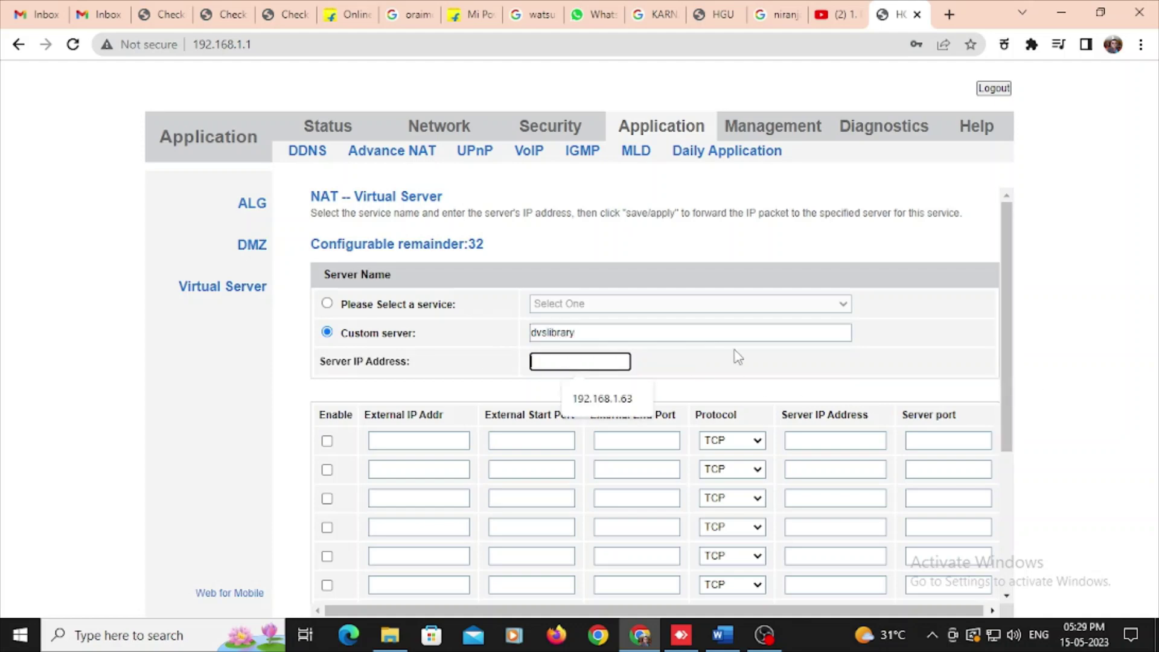
text(182)
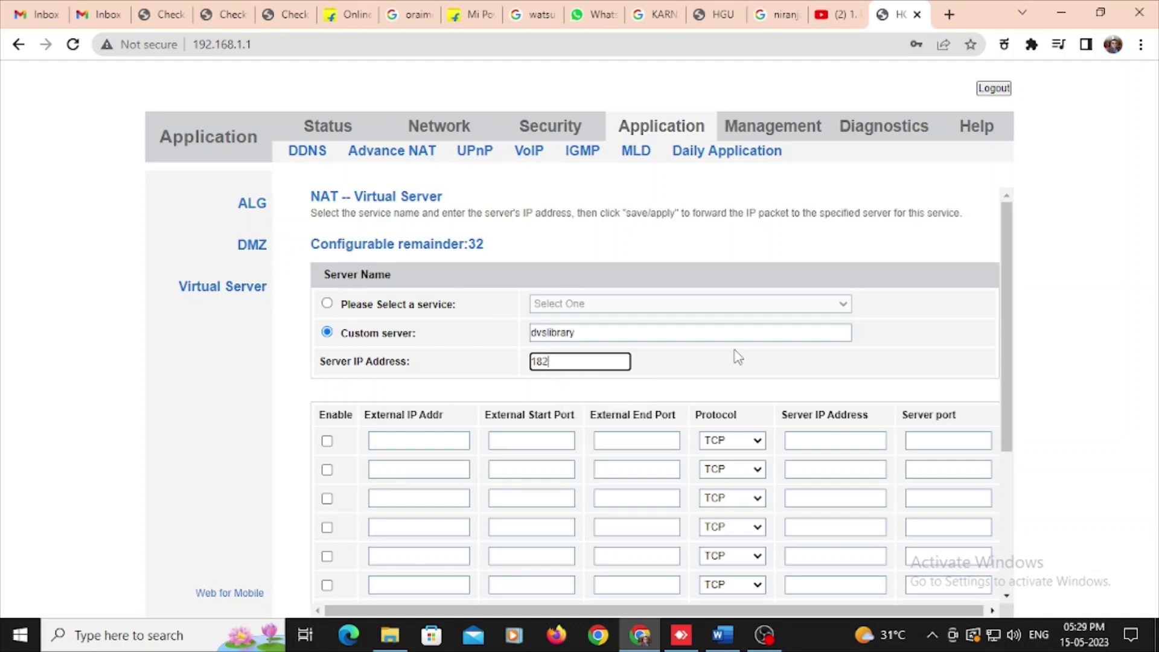
key(BackSpace)
key(BackSpace)
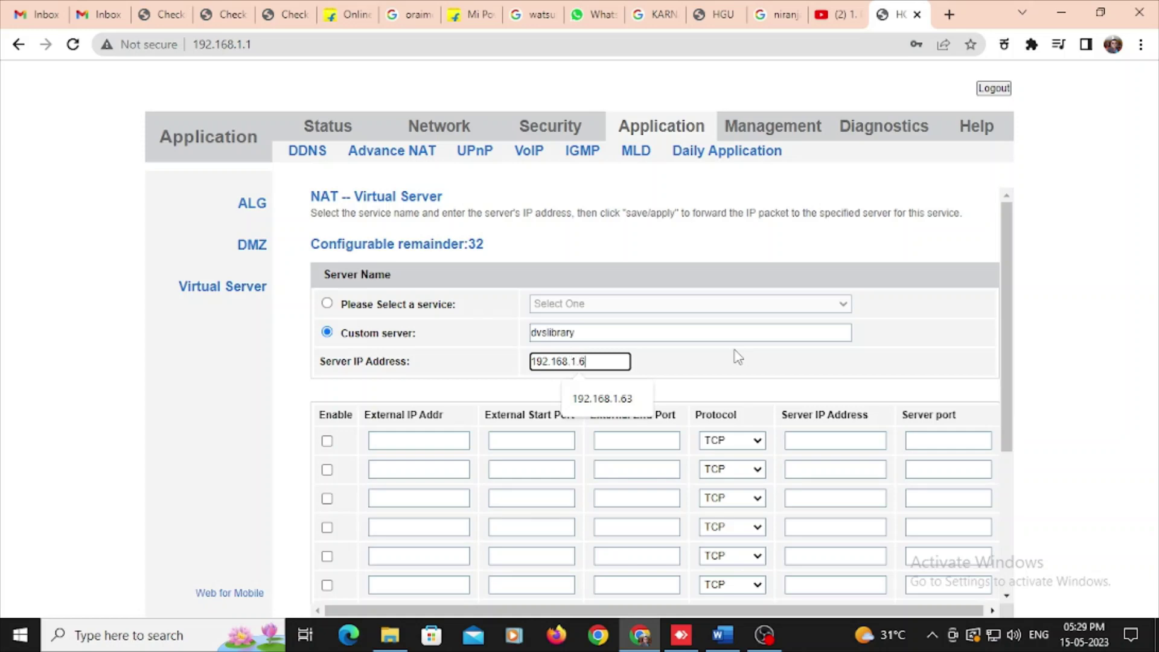
text(3)
click(737, 356)
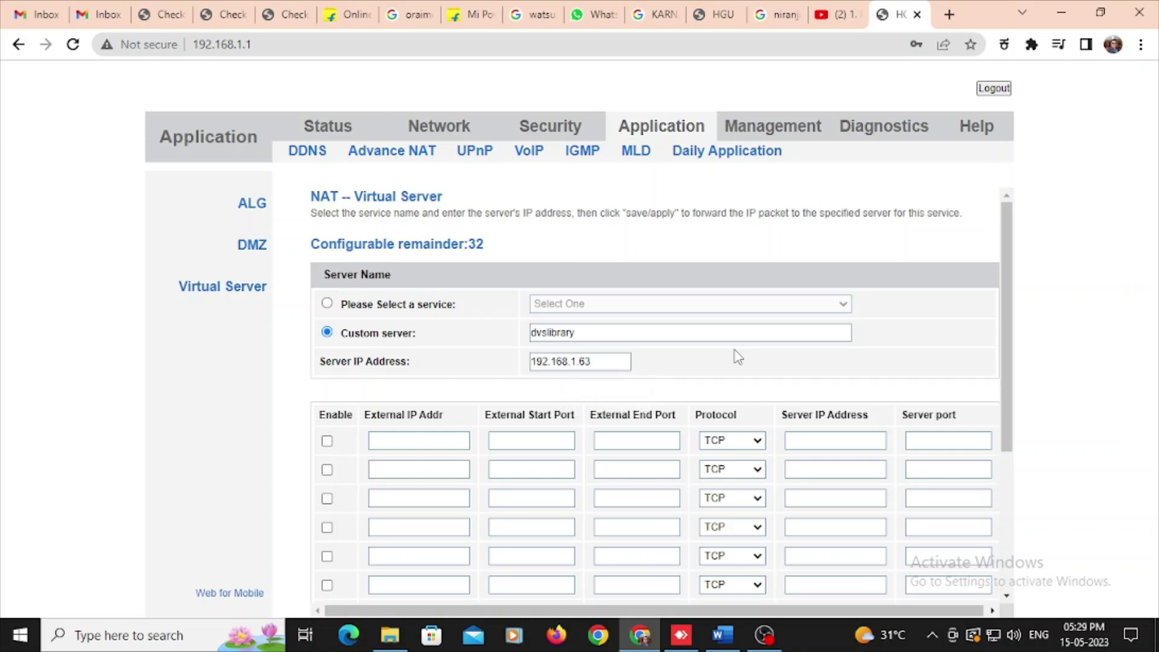
click(327, 443)
scroll(414, 435, down, 1)
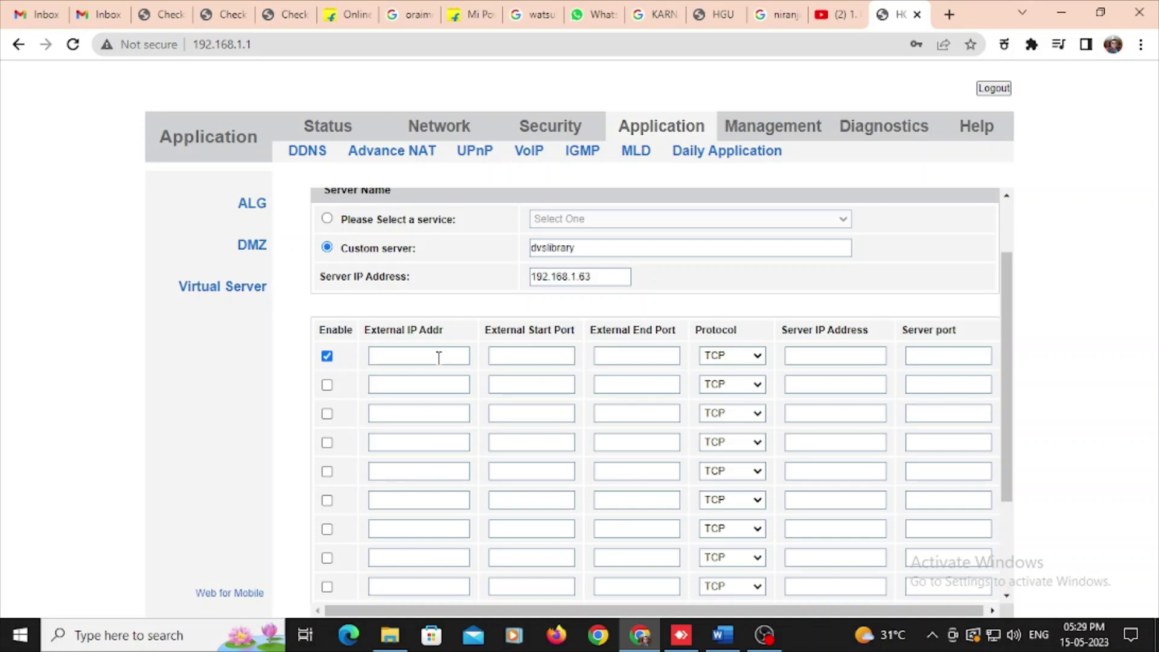
click(438, 358)
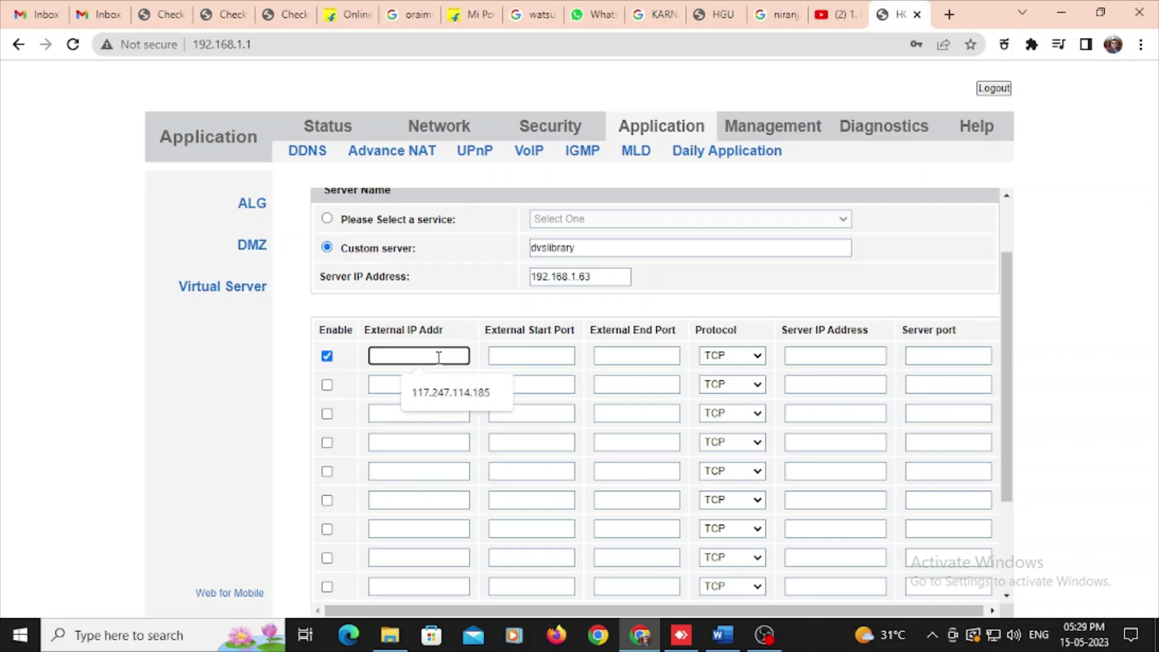
click(723, 635)
scroll(391, 434, up, 3)
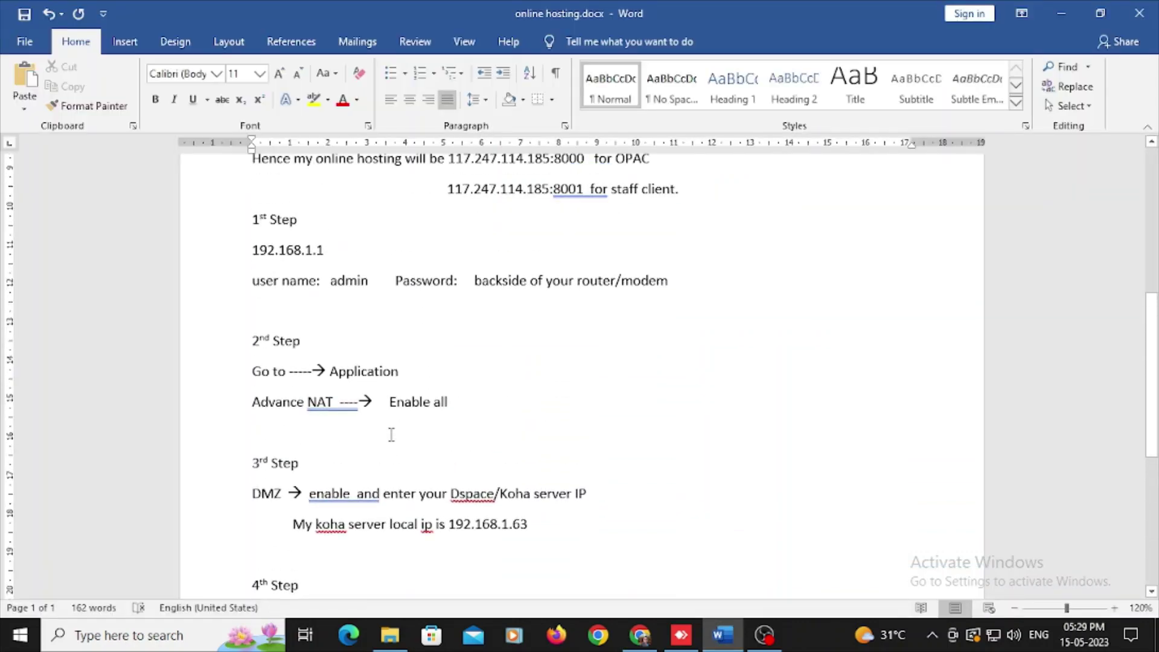
scroll(391, 435, up, 5)
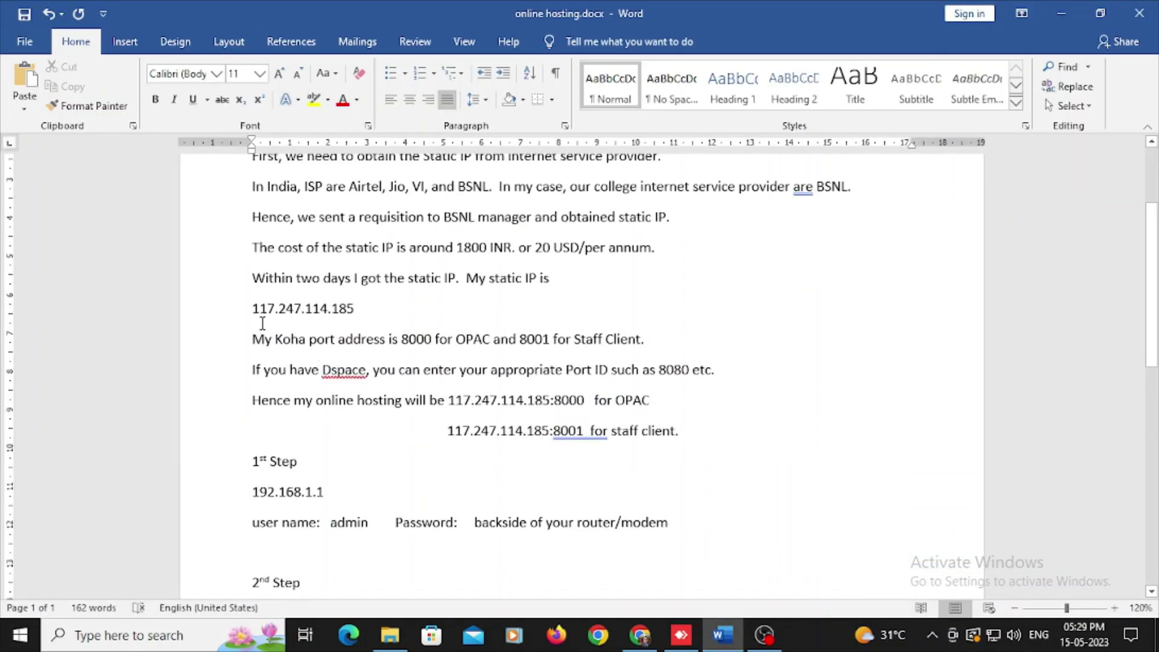
drag(253, 309, 356, 309)
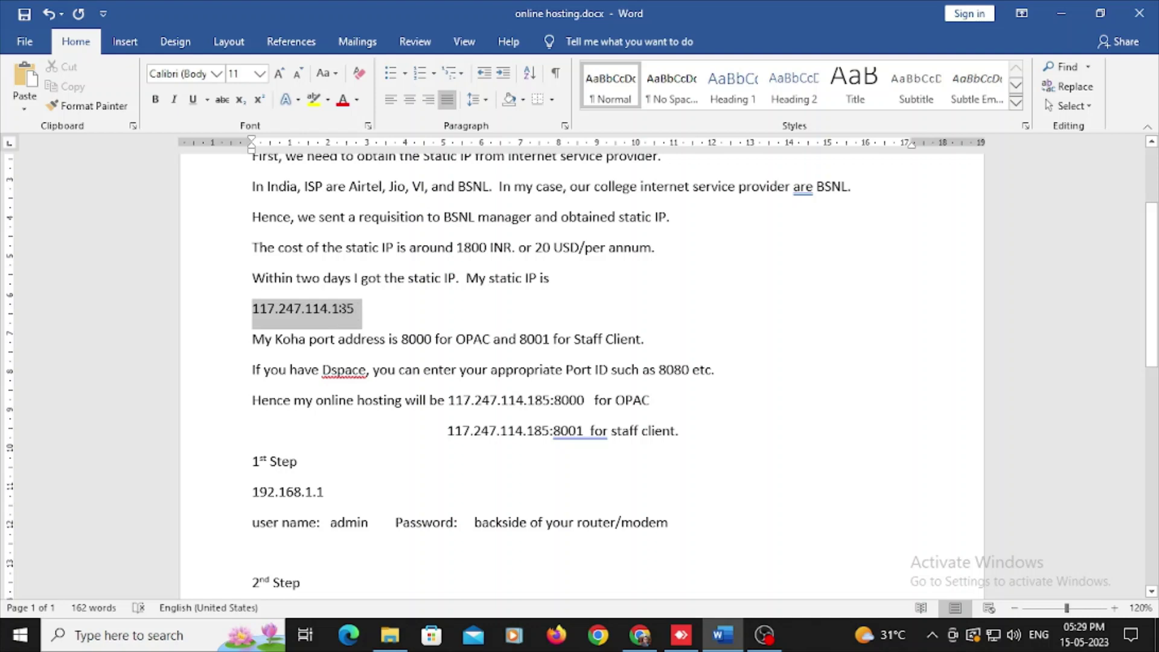
mouse_move(348, 309)
mouse_down()
mouse_move(323, 309)
mouse_move(354, 309)
mouse_up()
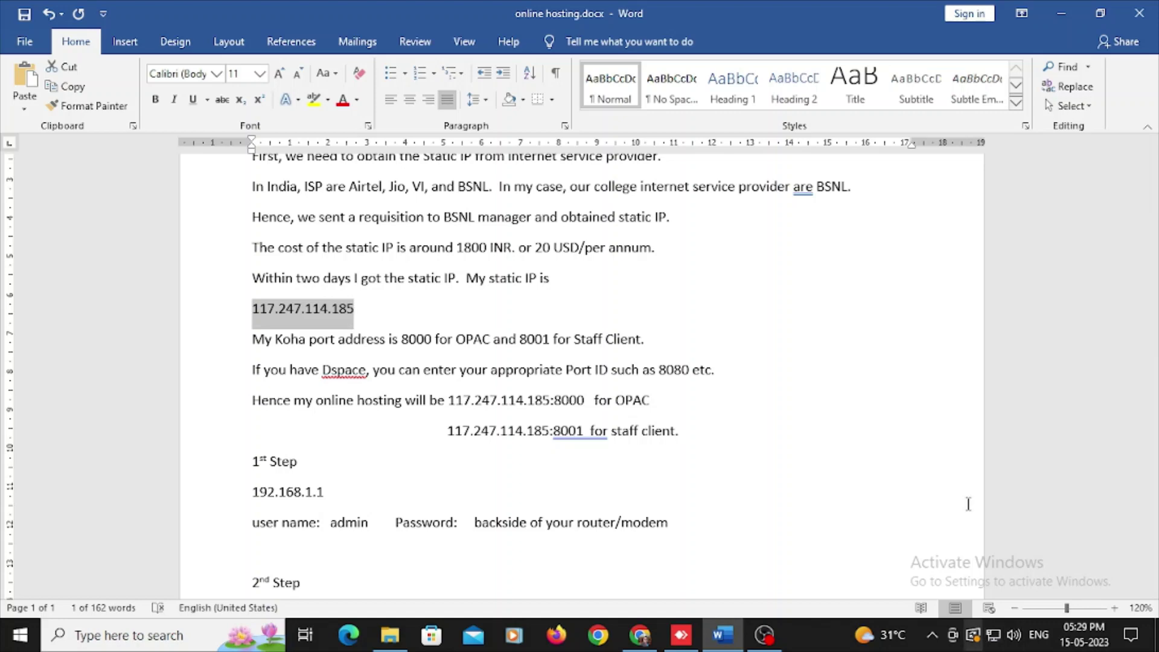
right_click(337, 315)
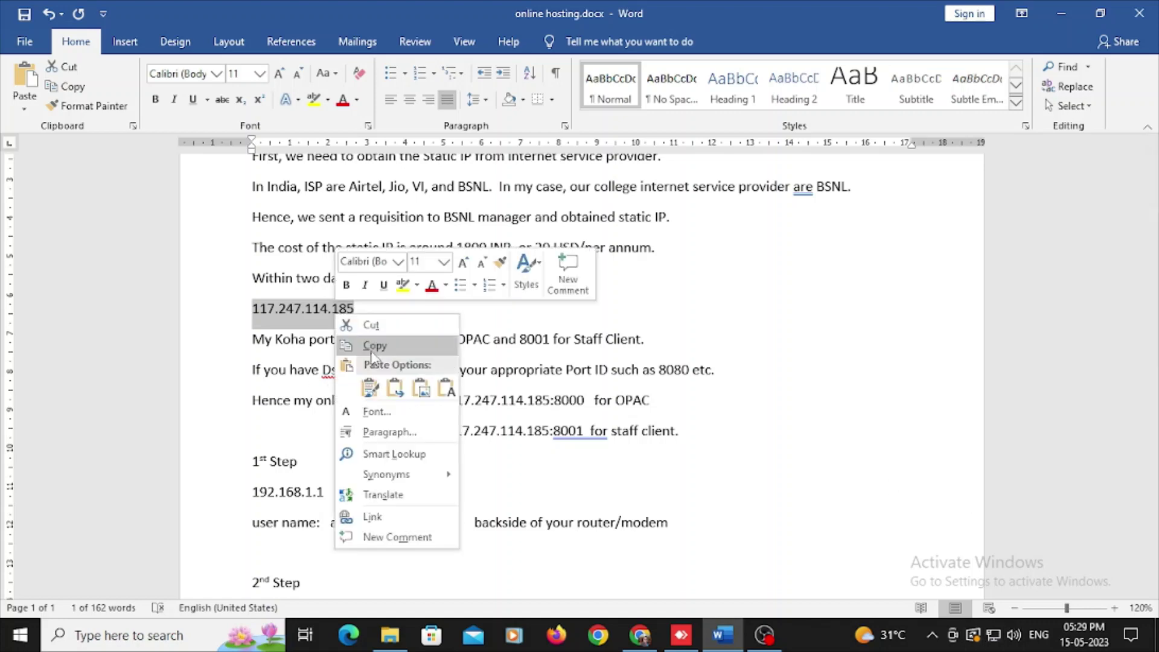
click(379, 346)
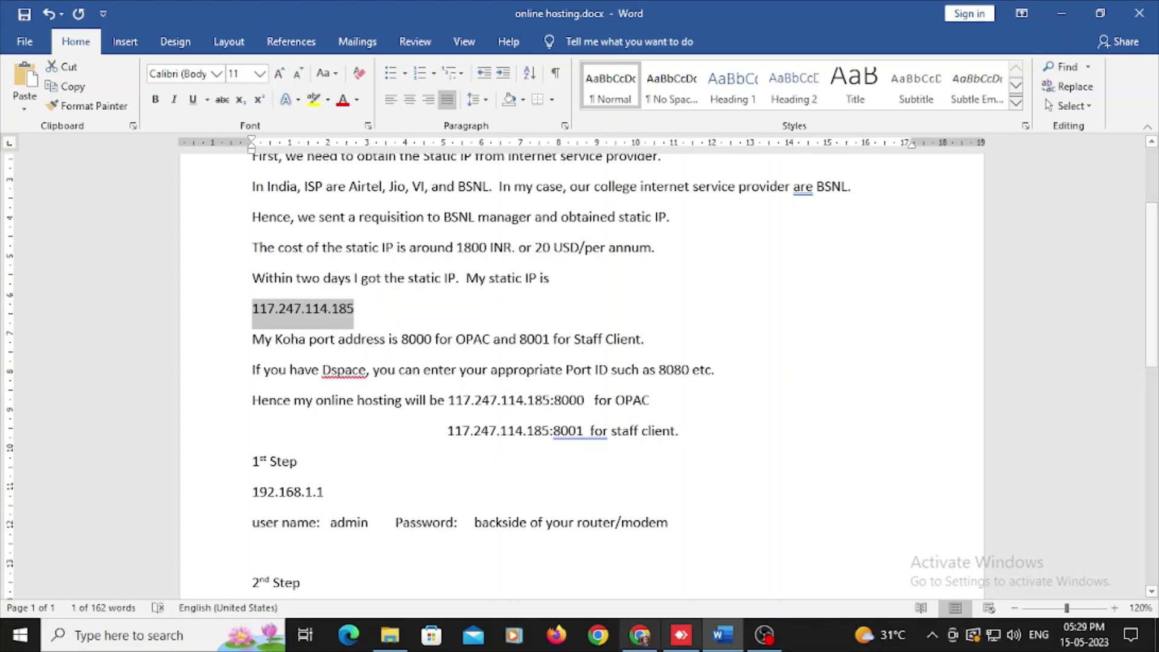
click(640, 635)
Set row one's external IP to 192.168.1.63, external ports 8000 to 8000, and protocol TCP/UDP.
click(403, 356)
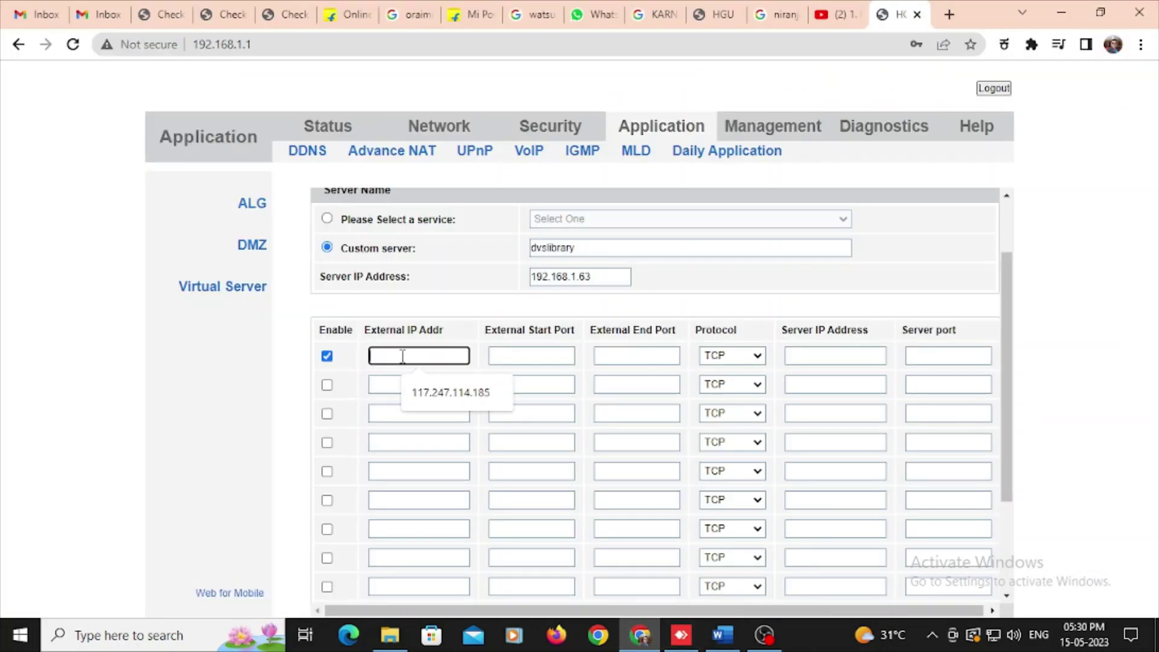
text(192.168.1.63)
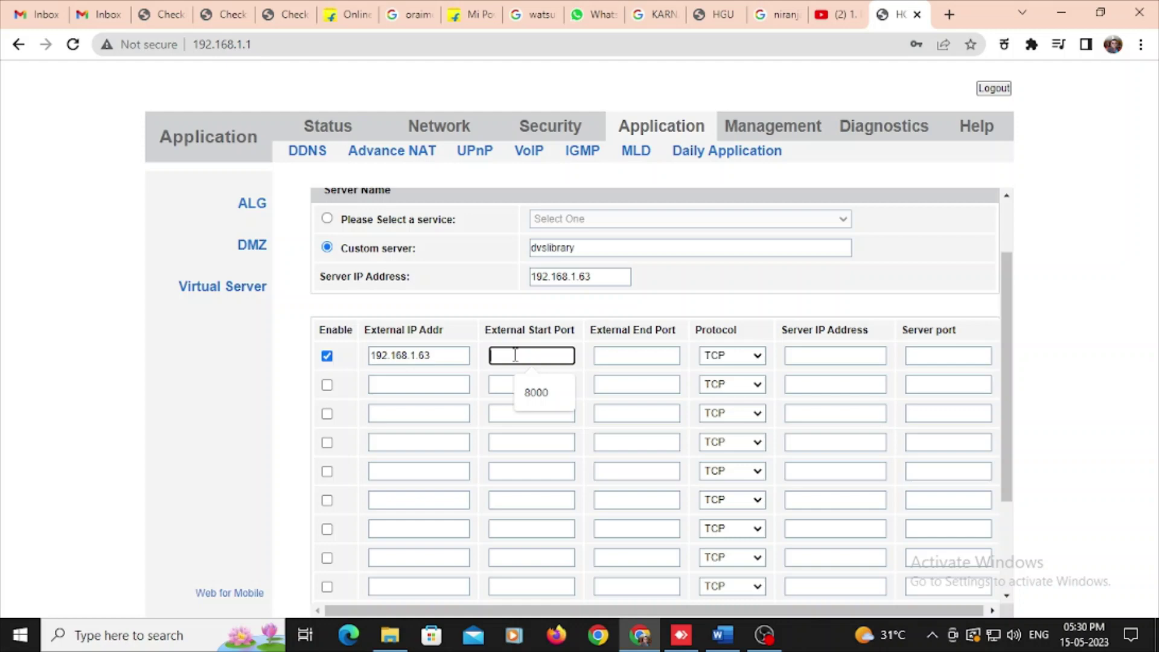
click(535, 392)
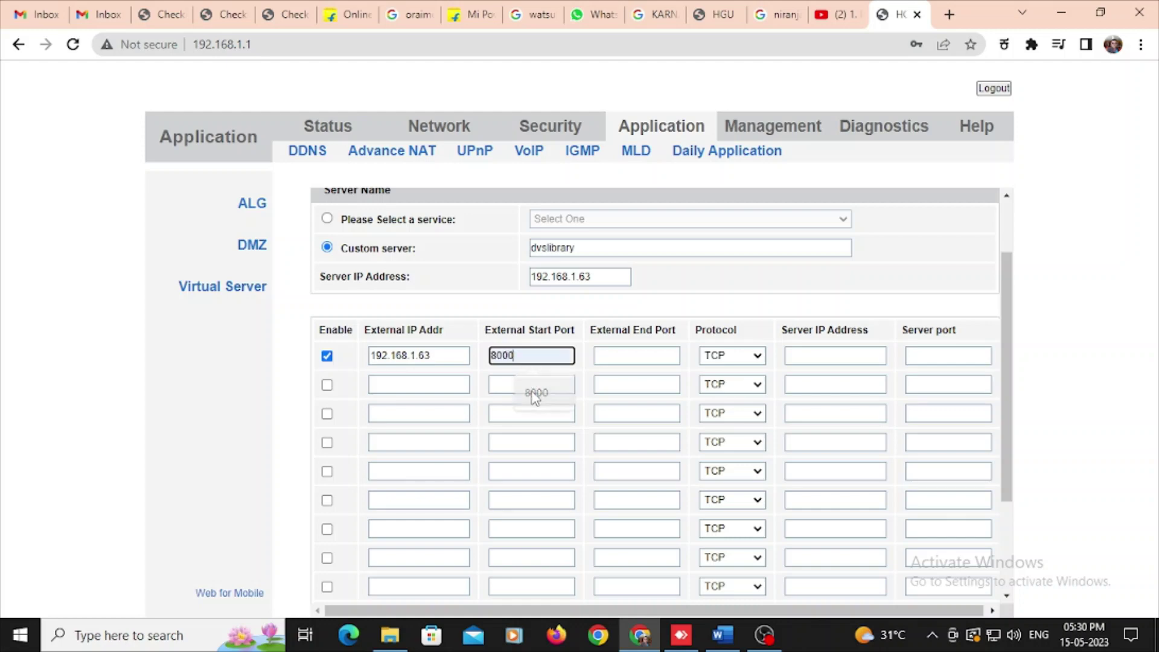
click(639, 360)
click(639, 393)
click(739, 359)
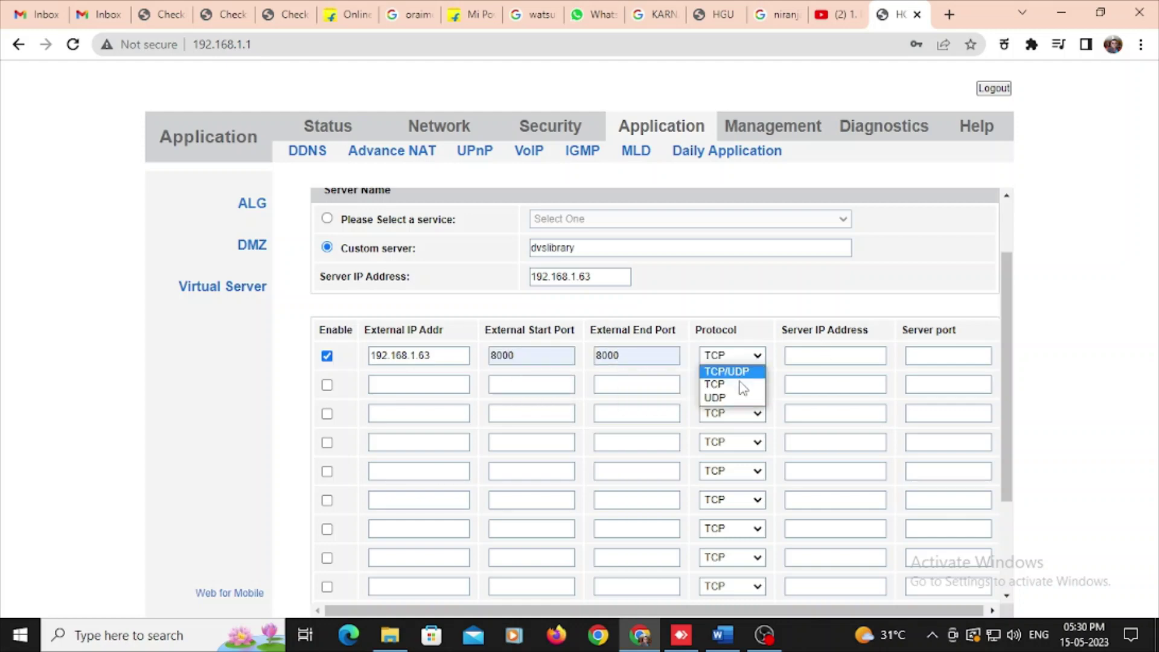
click(742, 371)
click(817, 357)
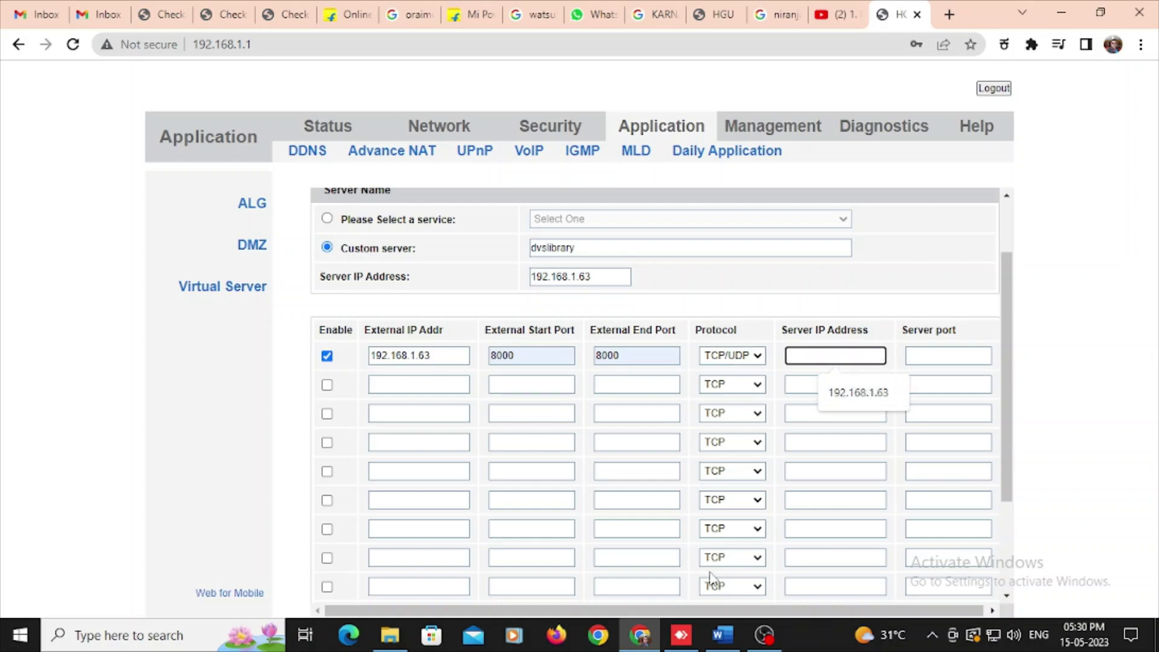
Paste 117.247.114.185 as row one's server IP and set the server port to 8000.
click(723, 635)
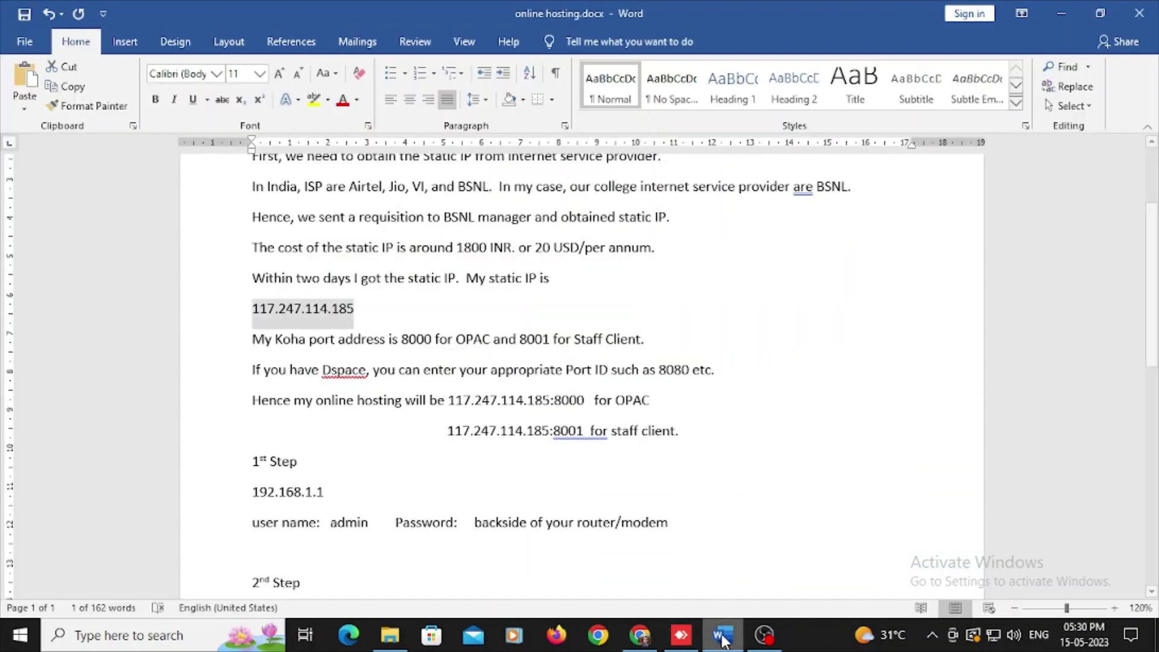
right_click(297, 318)
click(353, 347)
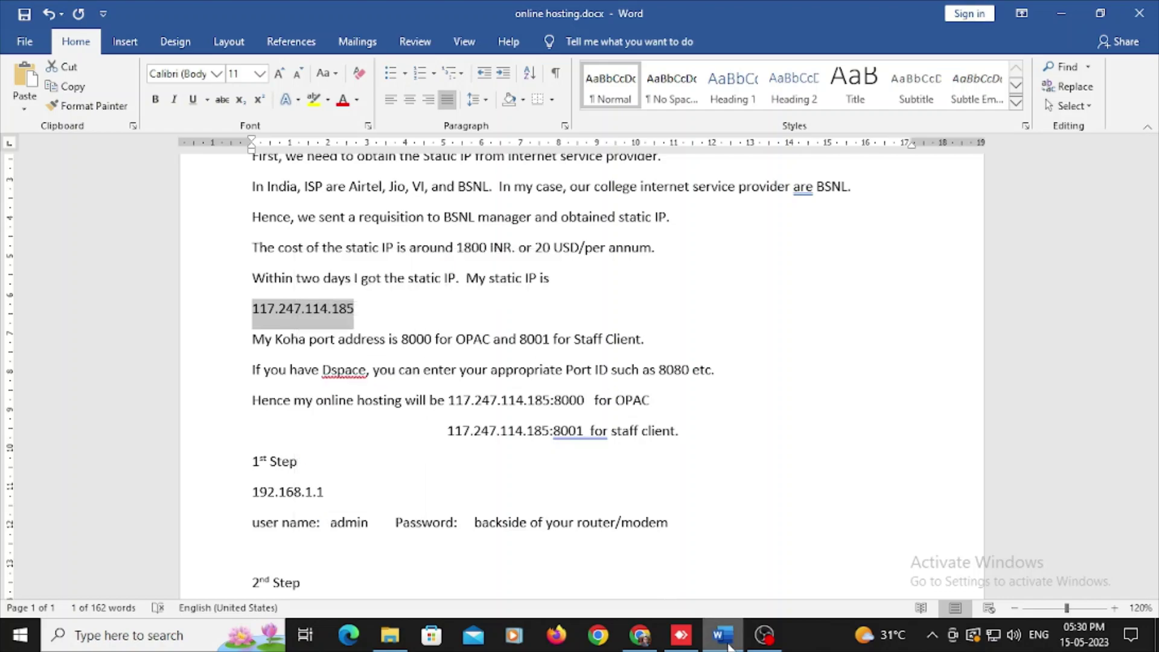
click(639, 634)
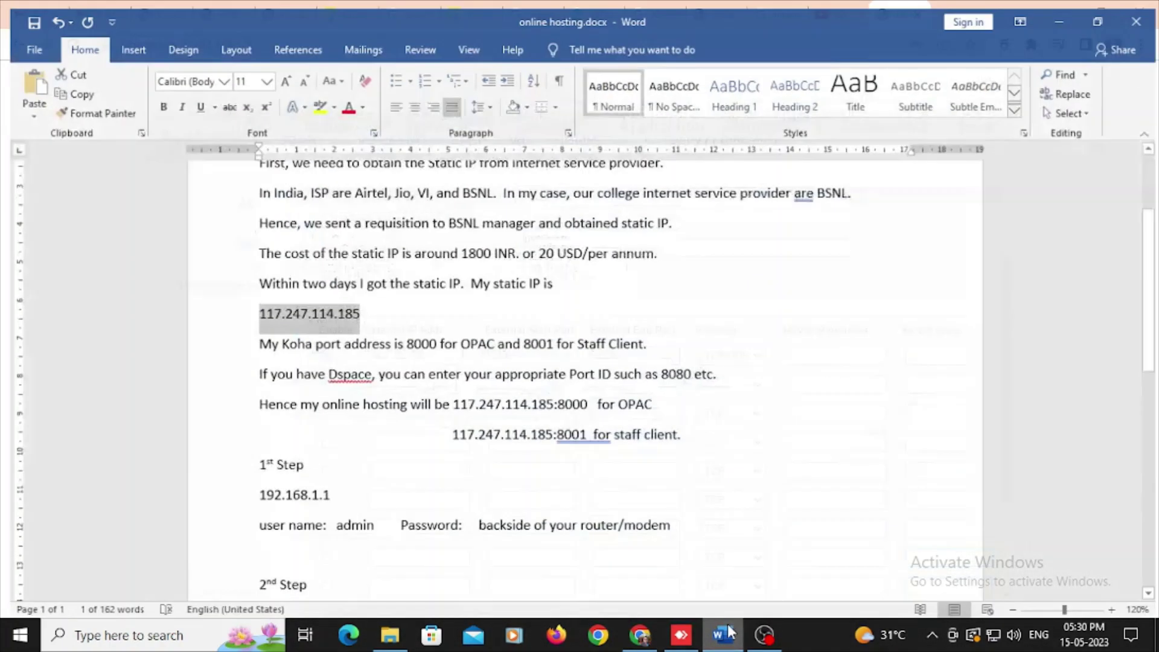
click(722, 634)
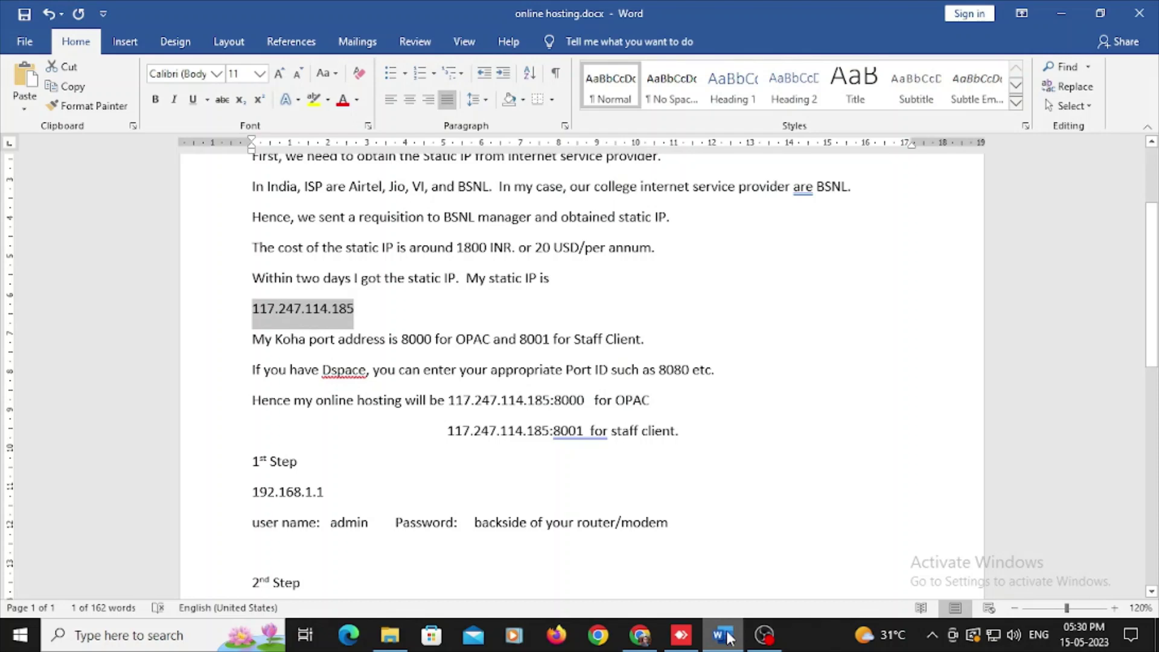
click(724, 635)
click(827, 355)
right_click(826, 355)
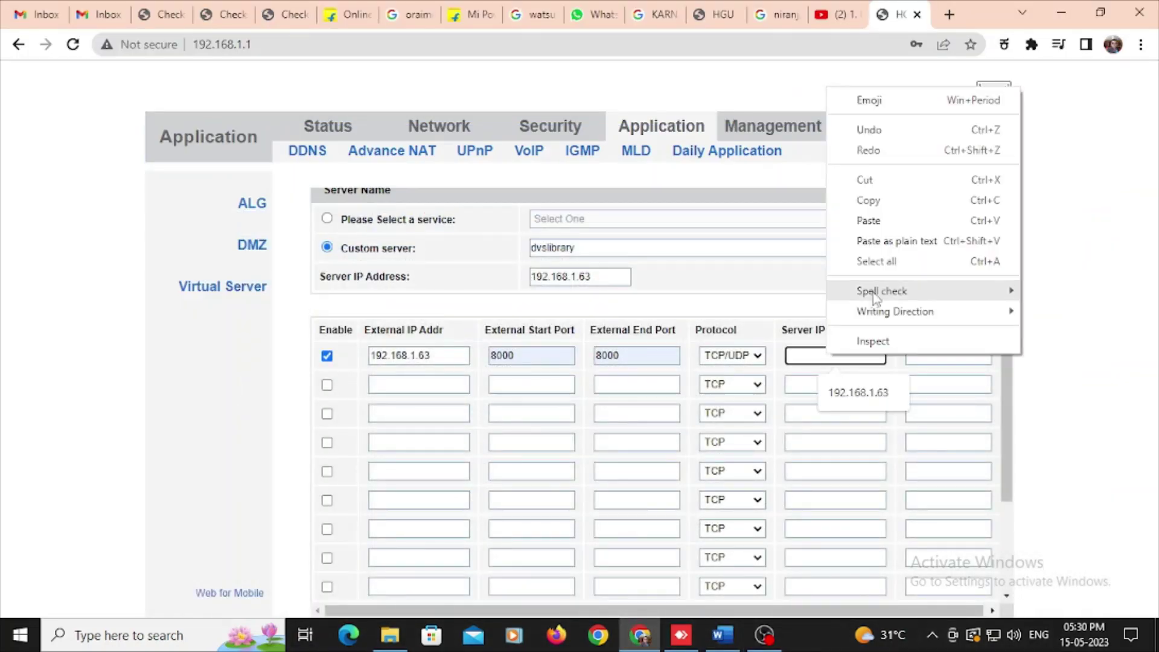
click(892, 220)
click(923, 356)
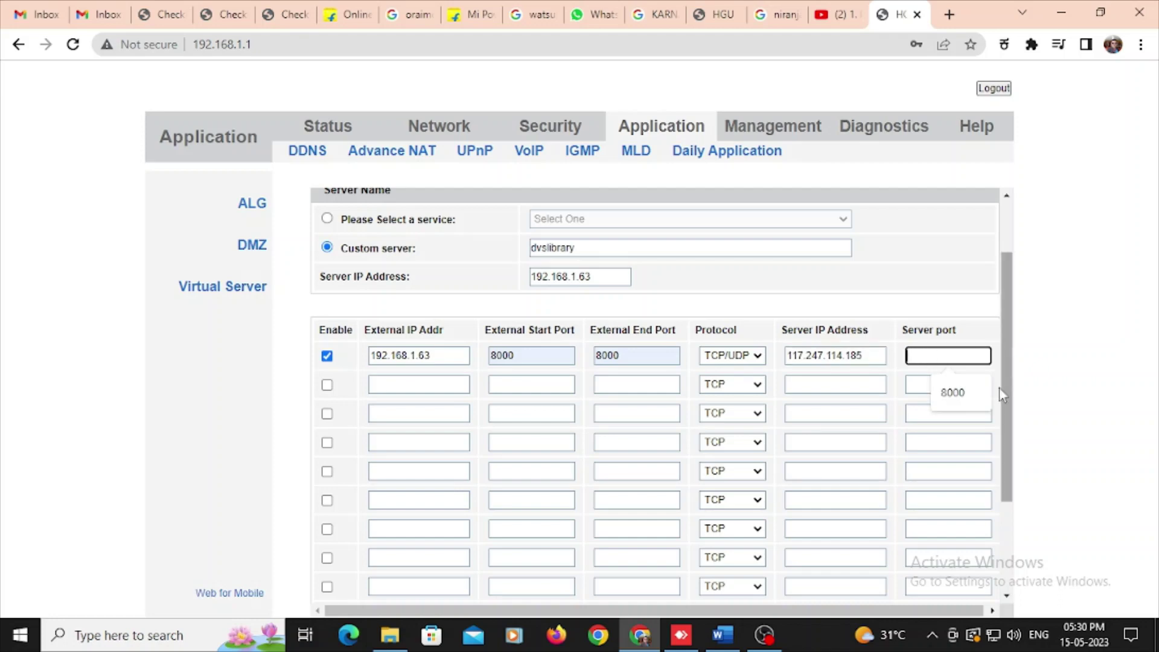
click(952, 393)
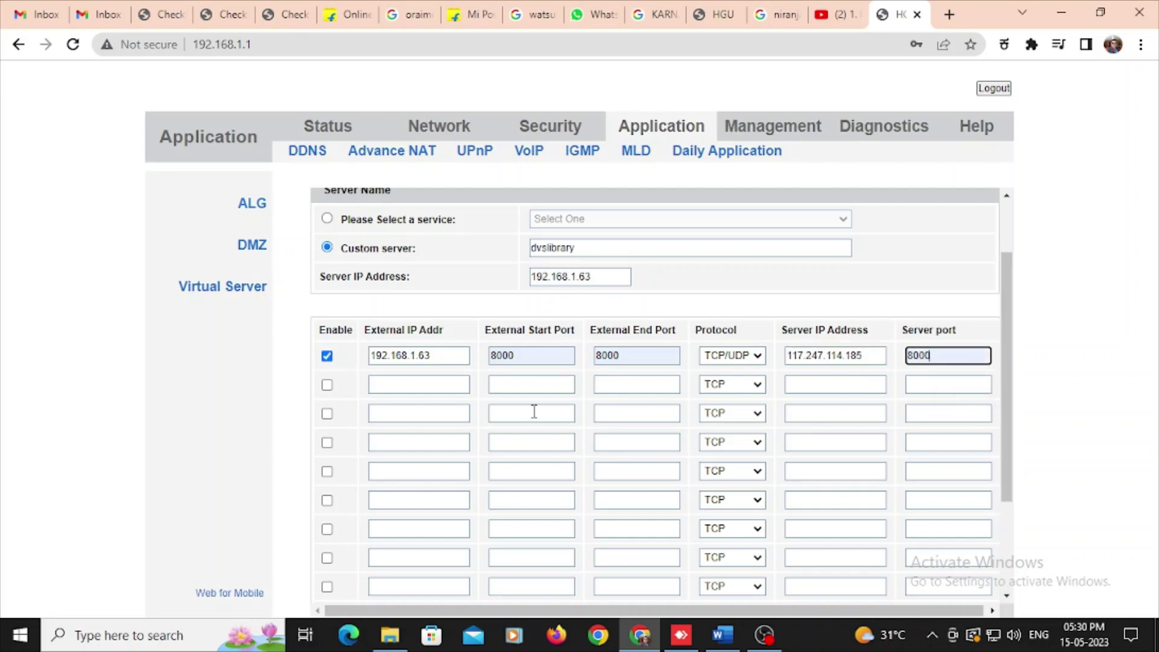
Enable row two with external IP 192.168.1.63 and external ports 8001 to 8001.
click(326, 384)
click(417, 385)
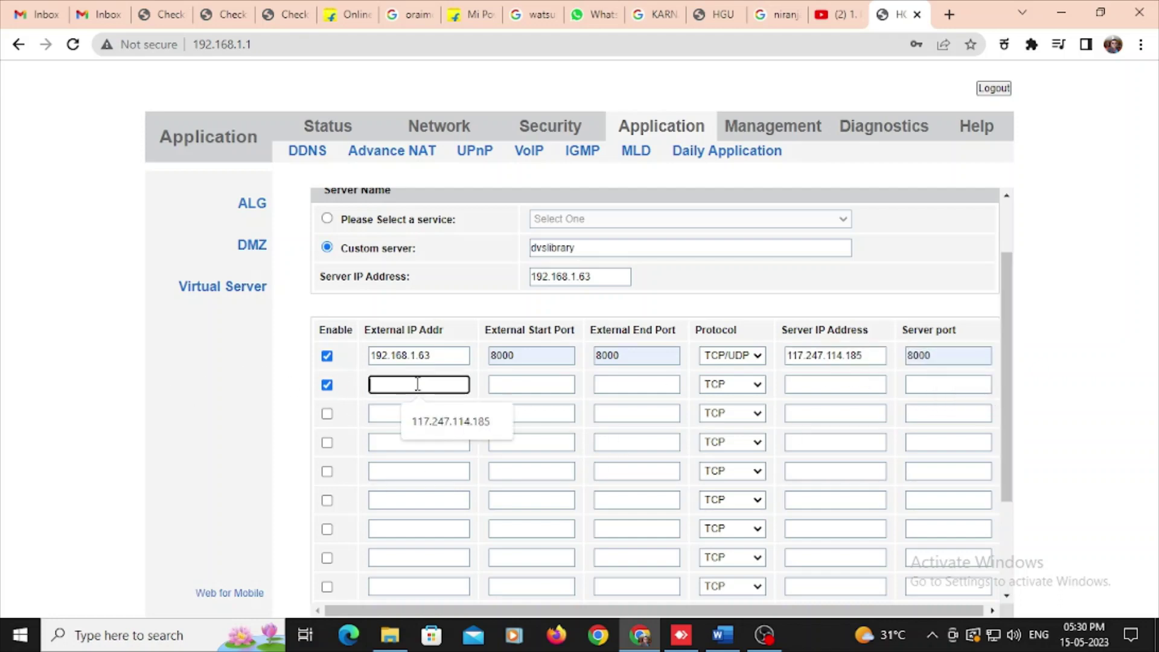
drag(440, 356, 312, 353)
key(ctrl+c)
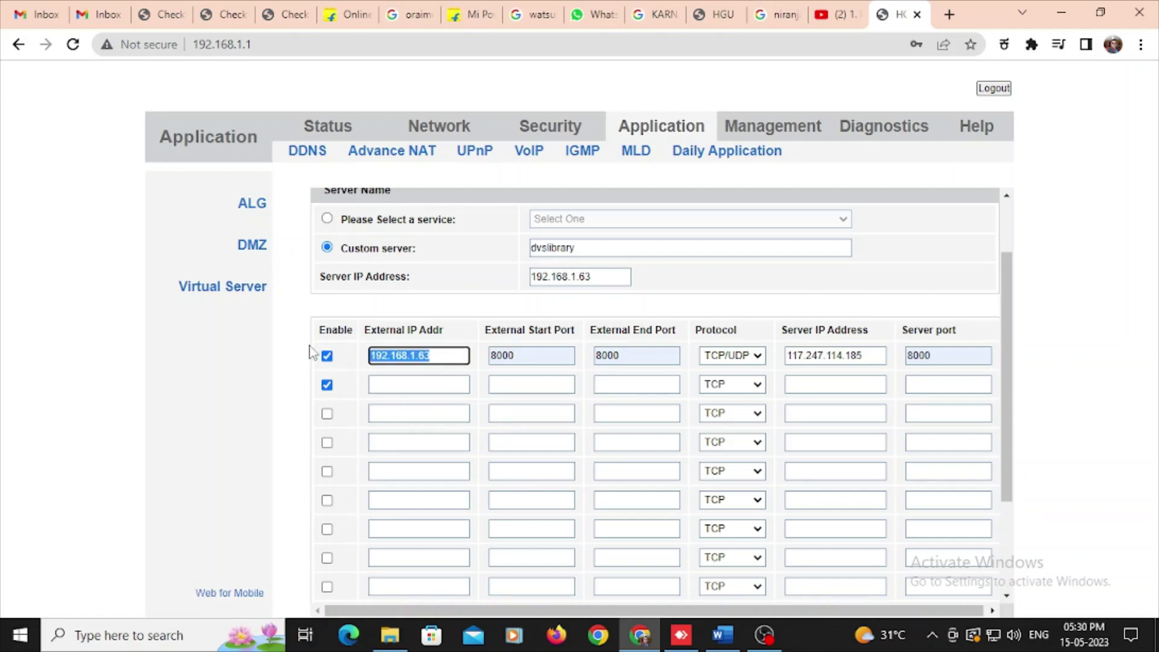
click(397, 384)
key(ctrl+v)
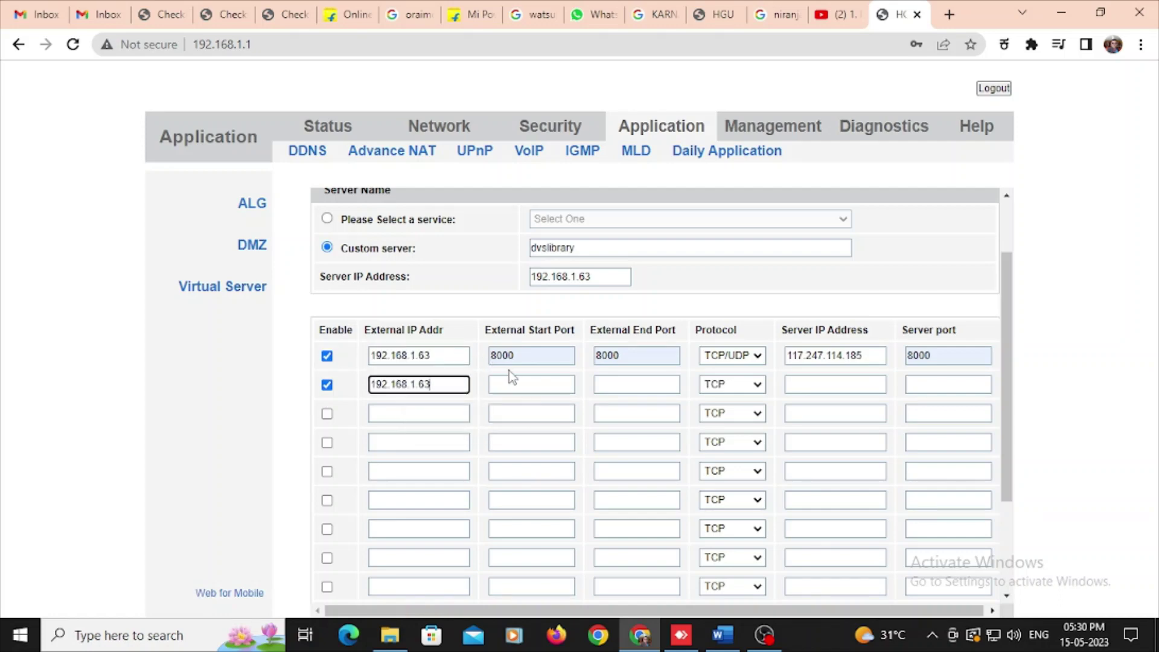
click(510, 382)
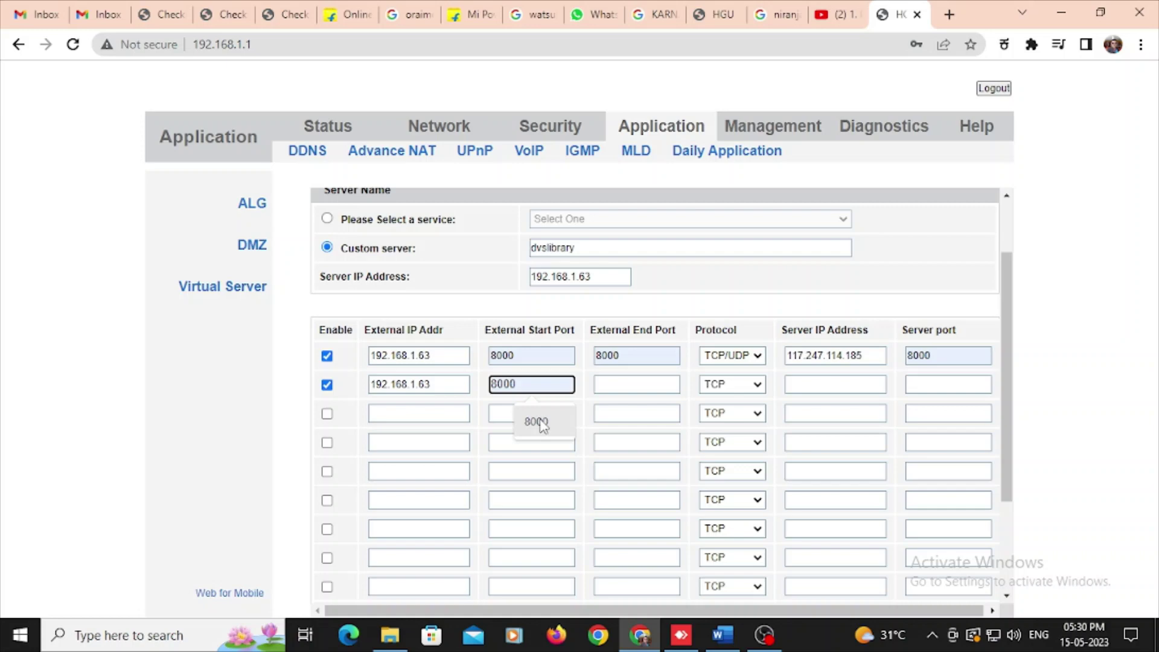
click(536, 423)
key(BackSpace)
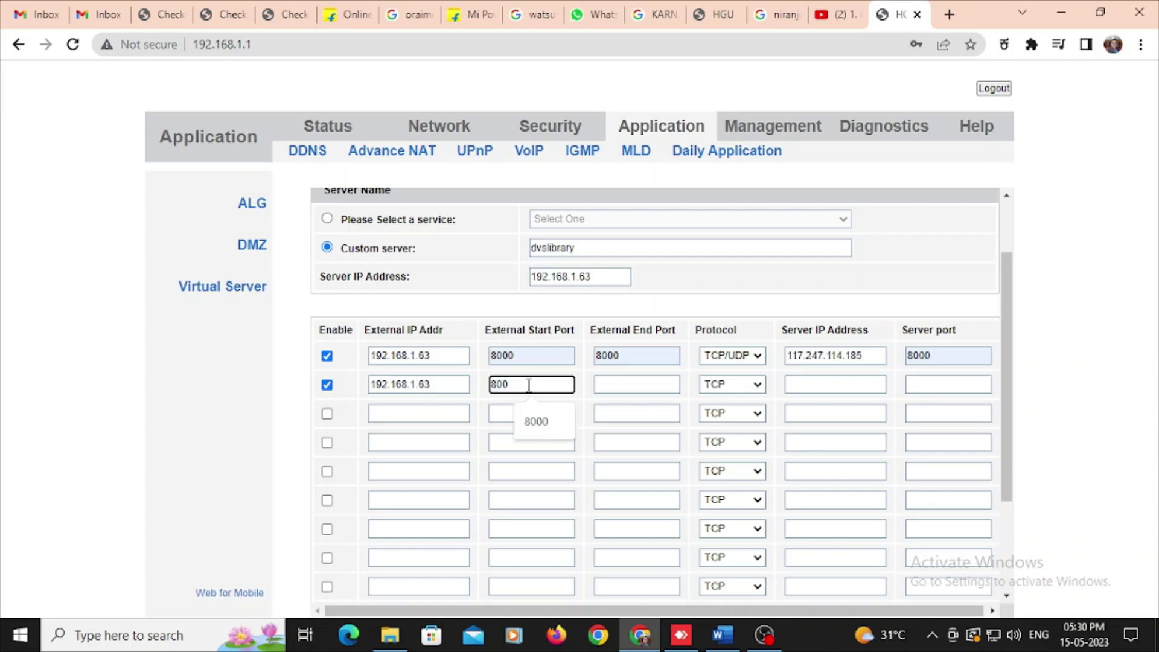
text(1)
click(661, 390)
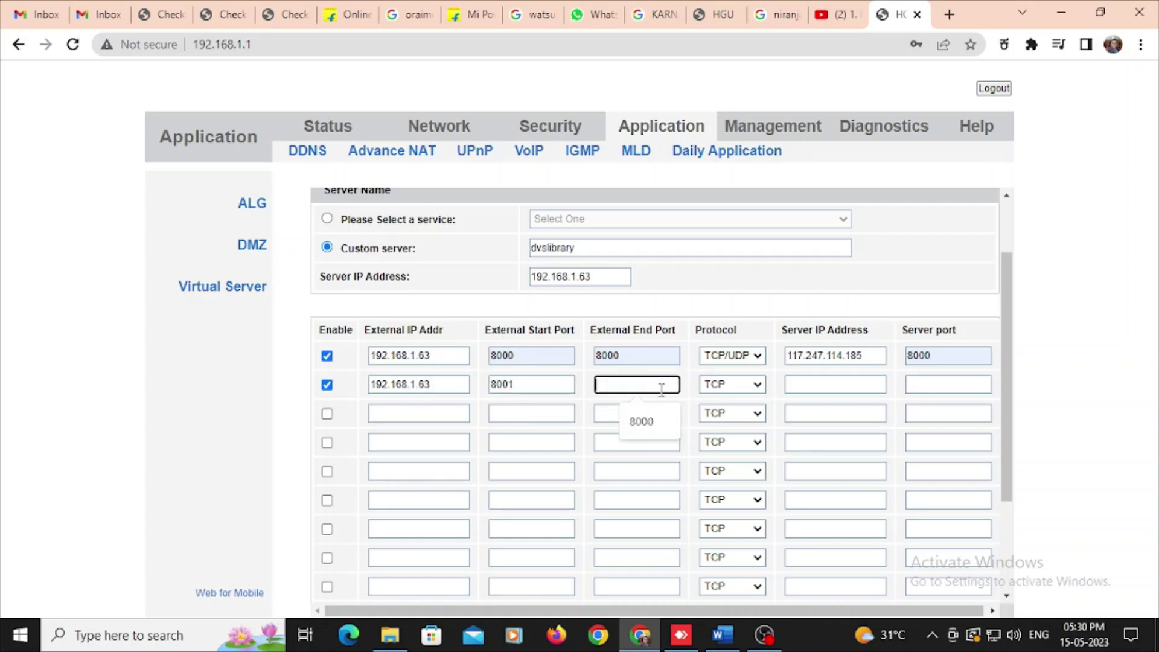
click(644, 421)
key(BackSpace)
text(1)
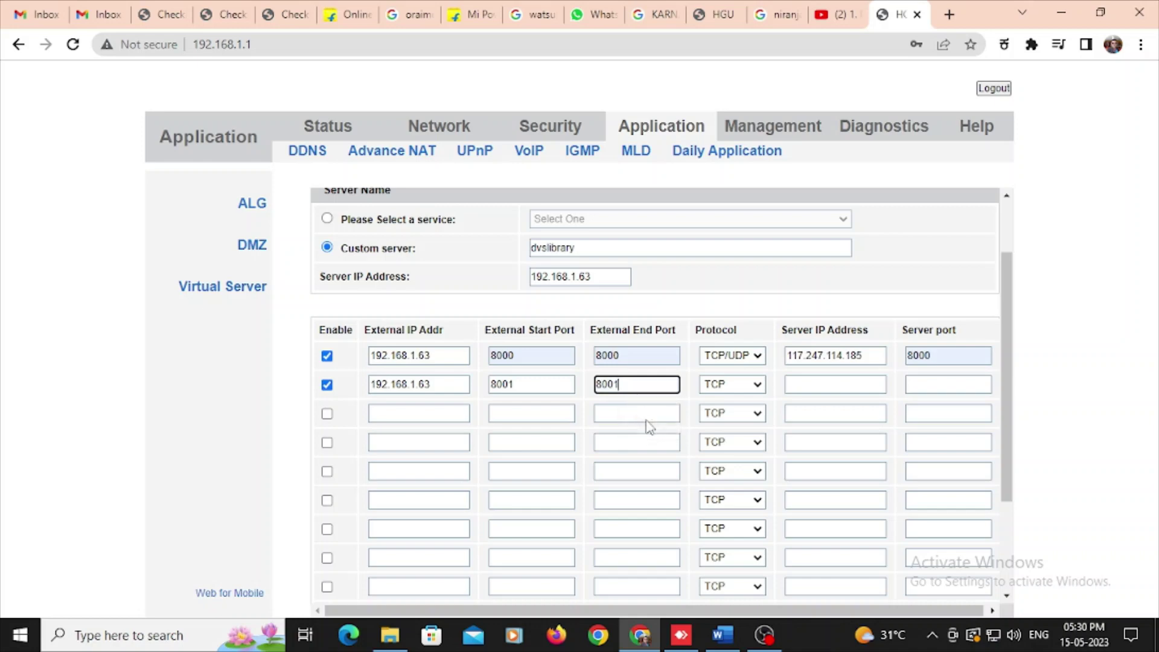
Set row two's protocol to TCP/UDP, server IP 117.247.114.185 and server port 8001.
click(750, 385)
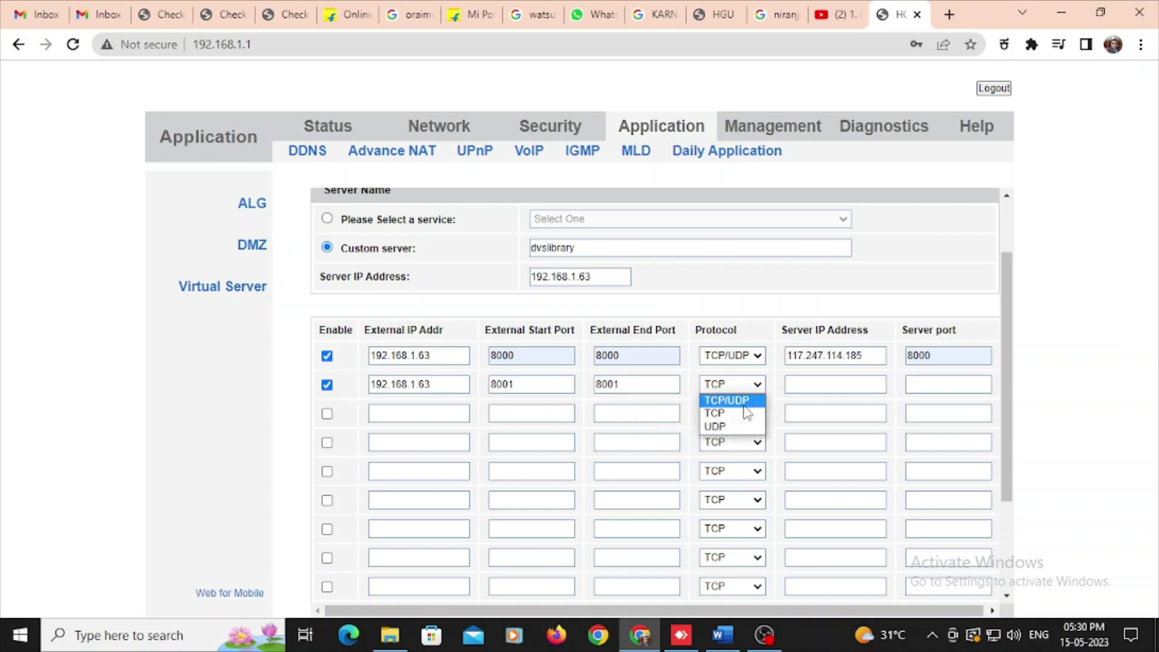
click(745, 402)
click(810, 385)
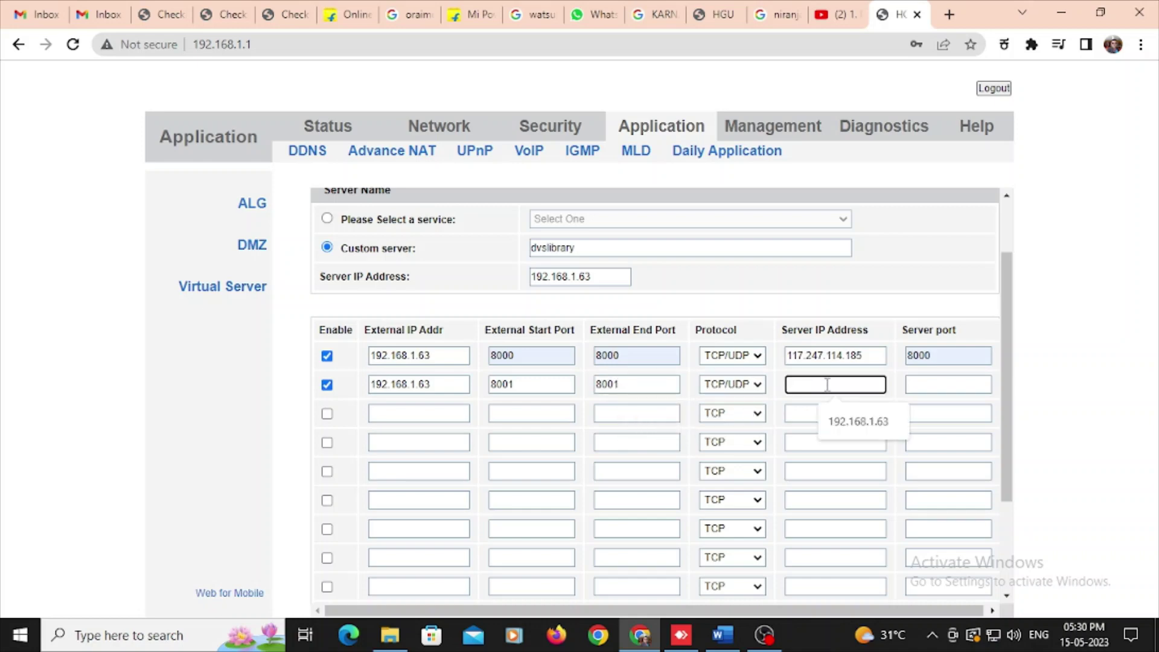
right_click(827, 385)
click(903, 250)
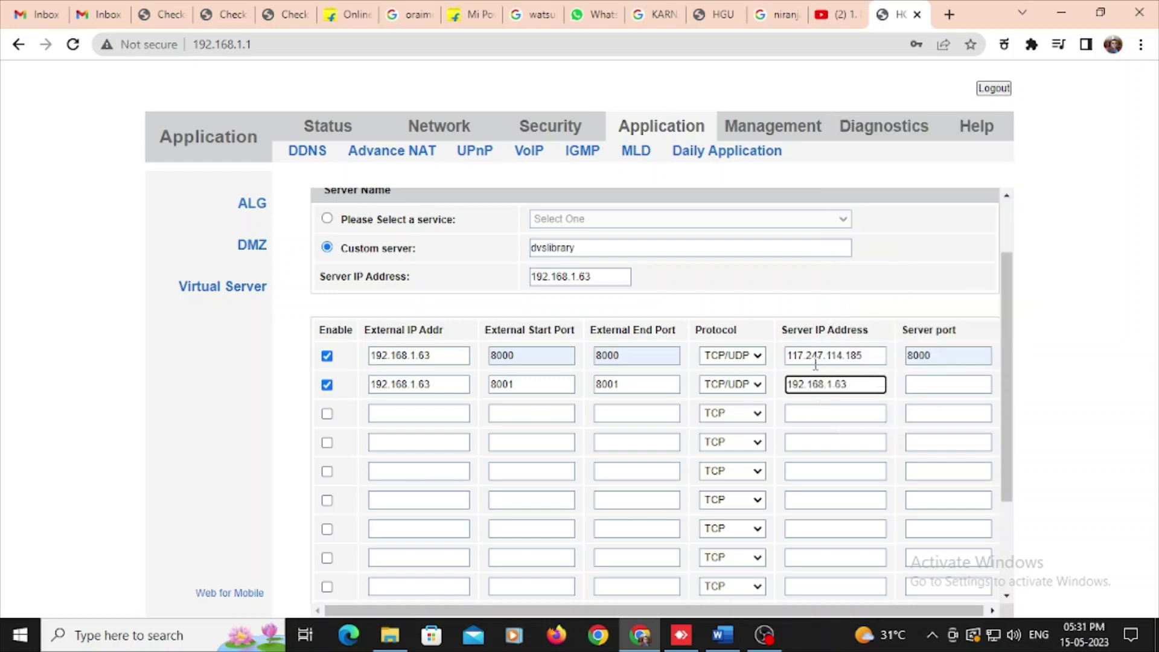
key(BackSpace)
drag(864, 384, 712, 381)
key(BackSpace)
text(117.247)
click(919, 385)
text(800)
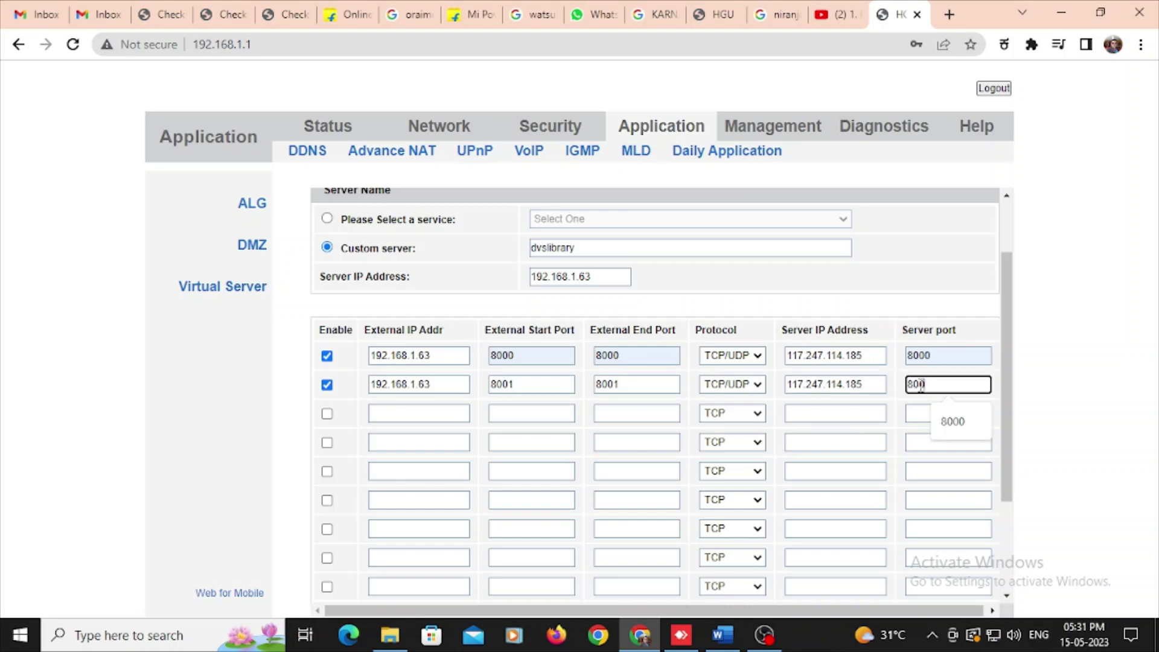
text(1)
click(210, 448)
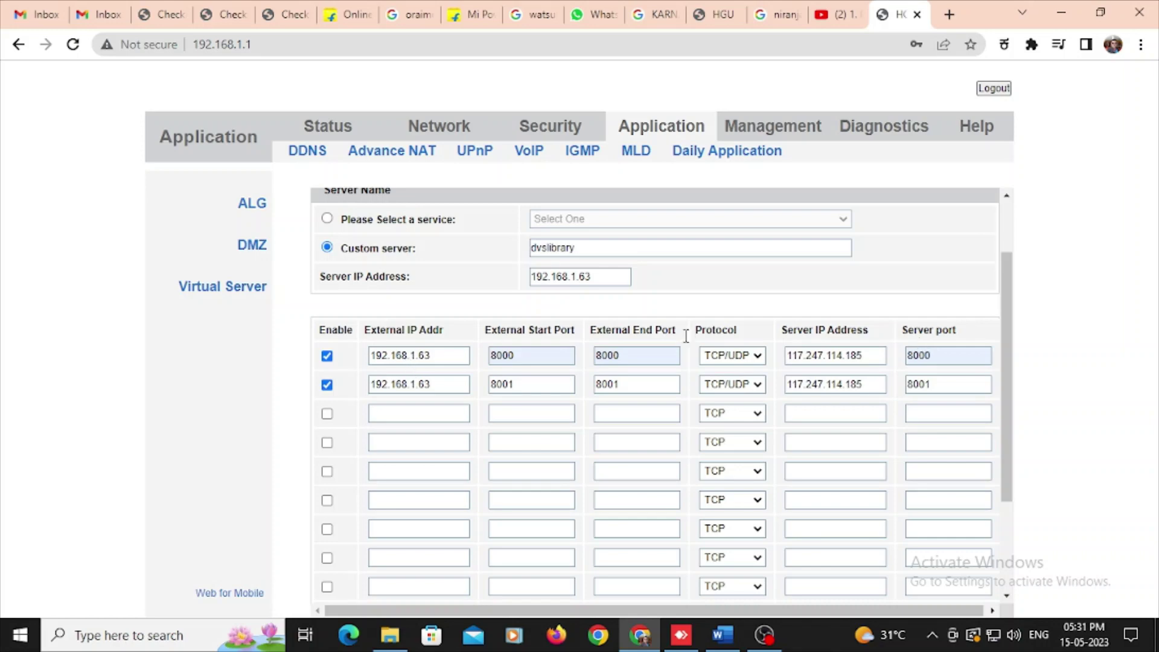
scroll(812, 406, down, 3)
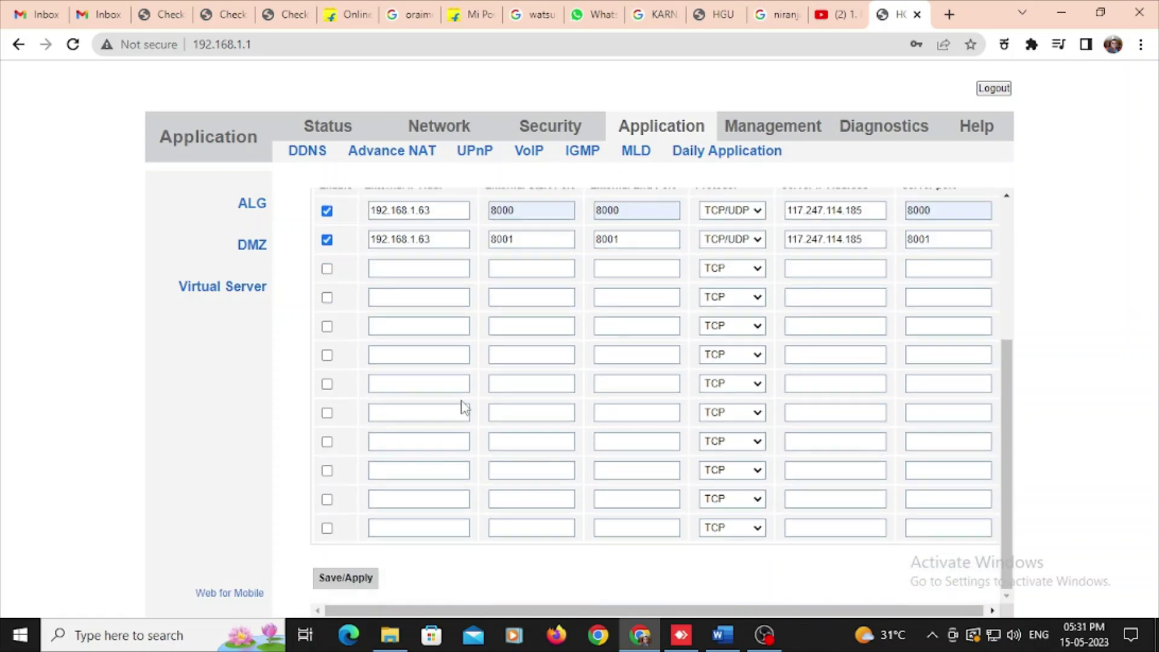
scroll(465, 406, up, 3)
scroll(329, 416, down, 3)
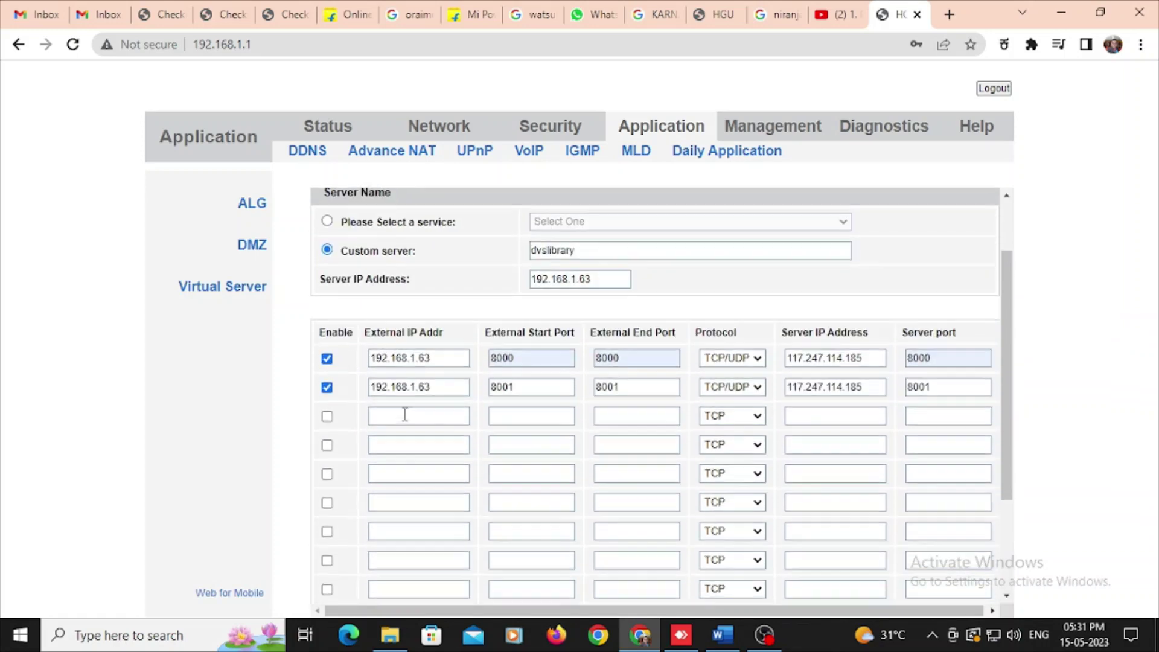
click(344, 578)
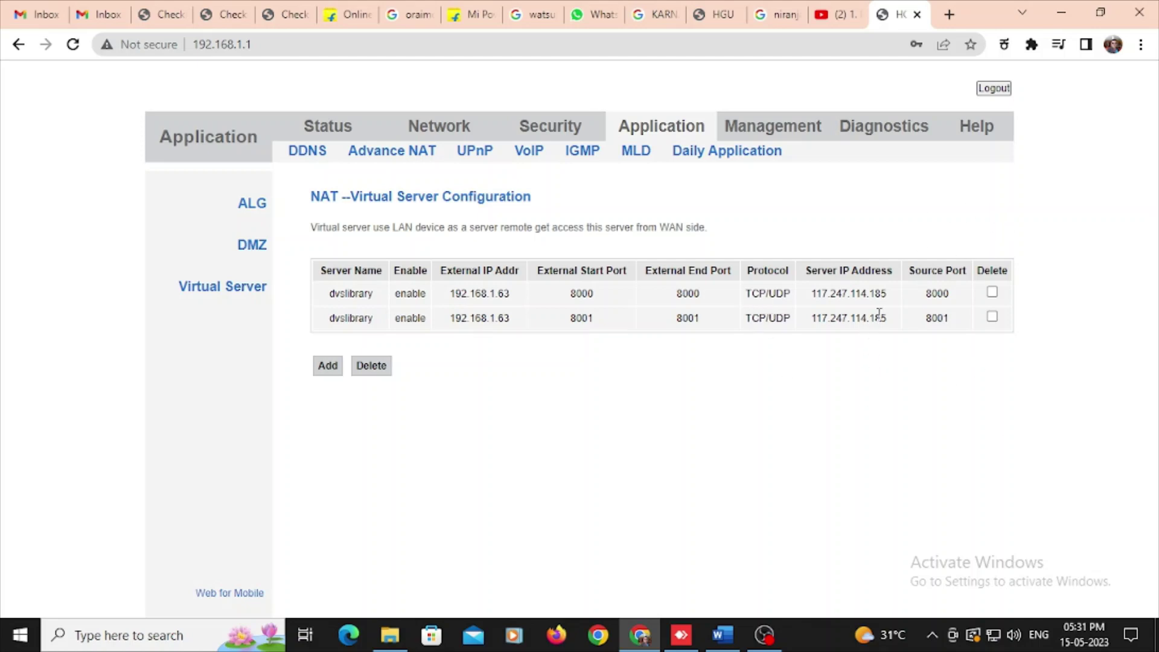
drag(889, 318, 813, 325)
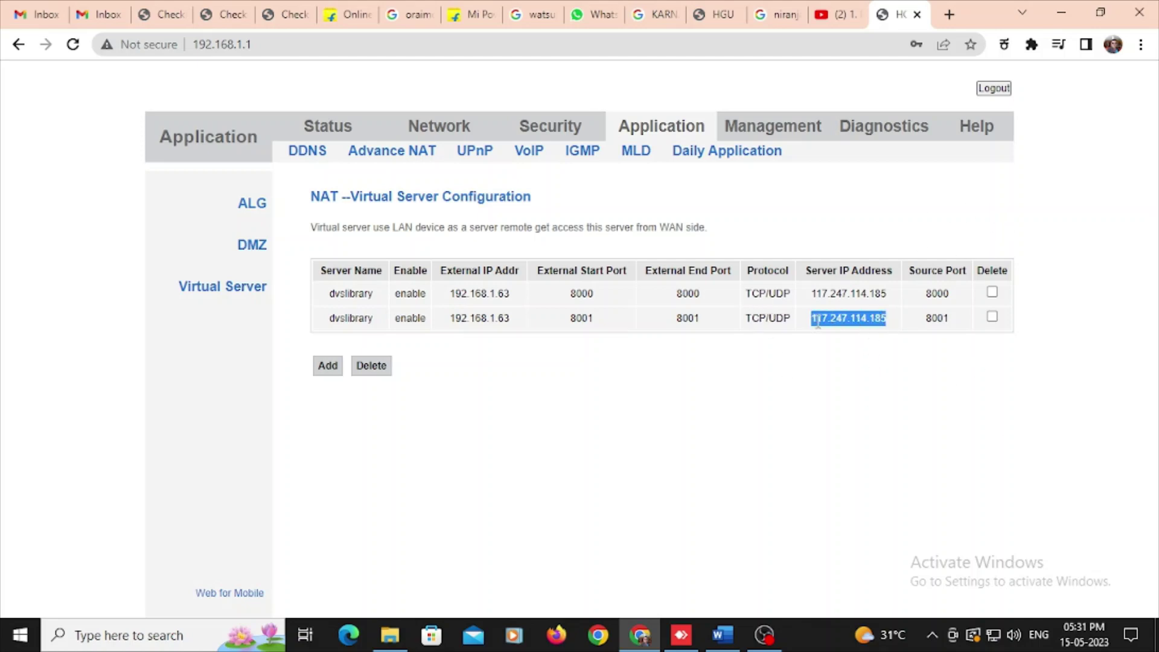
Copy 117.247.114.185 and load 117.247.114.185:8000 in a new Chrome tab.
right_click(818, 321)
click(861, 331)
click(949, 15)
right_click(244, 41)
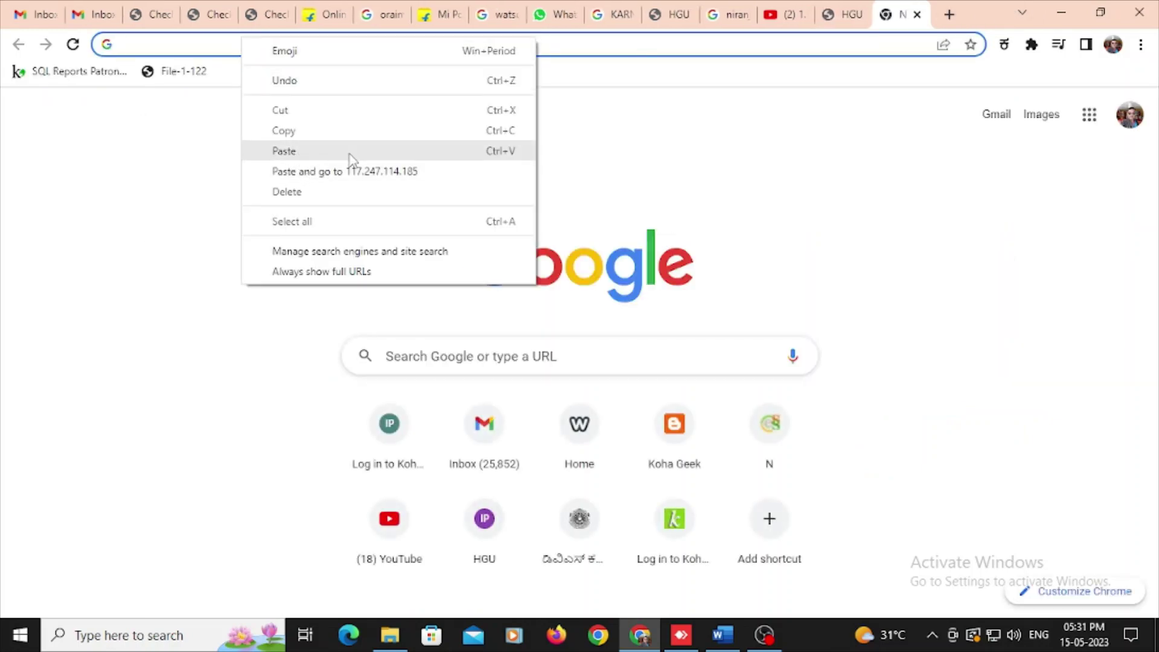
click(356, 172)
click(238, 44)
click(261, 44)
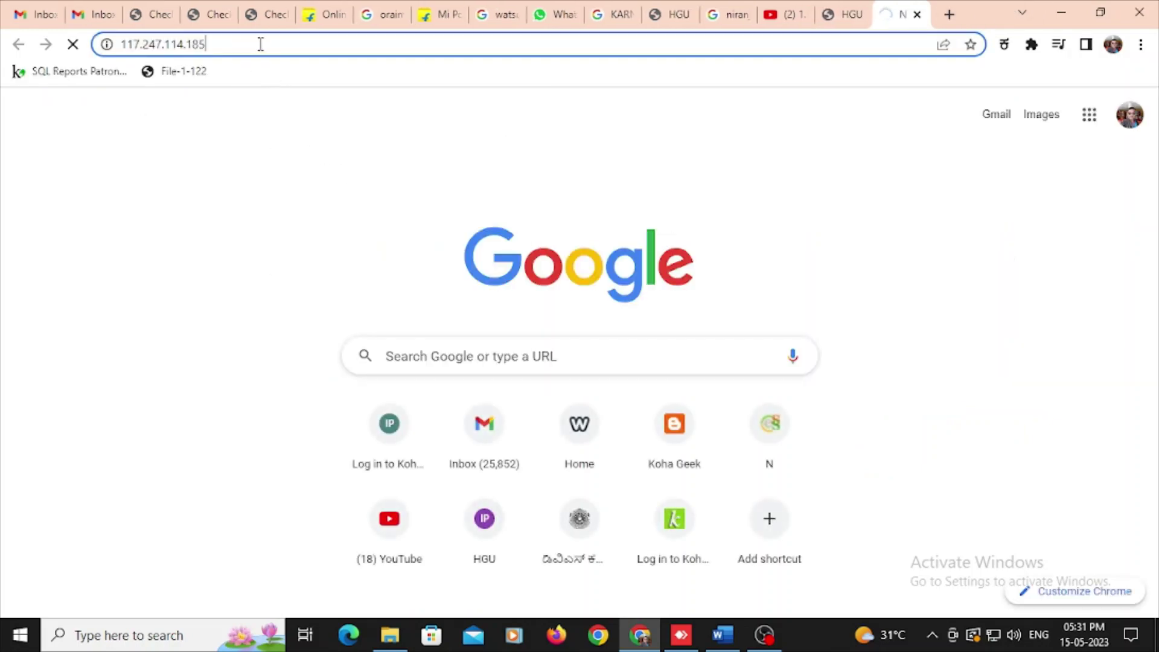
text(:)
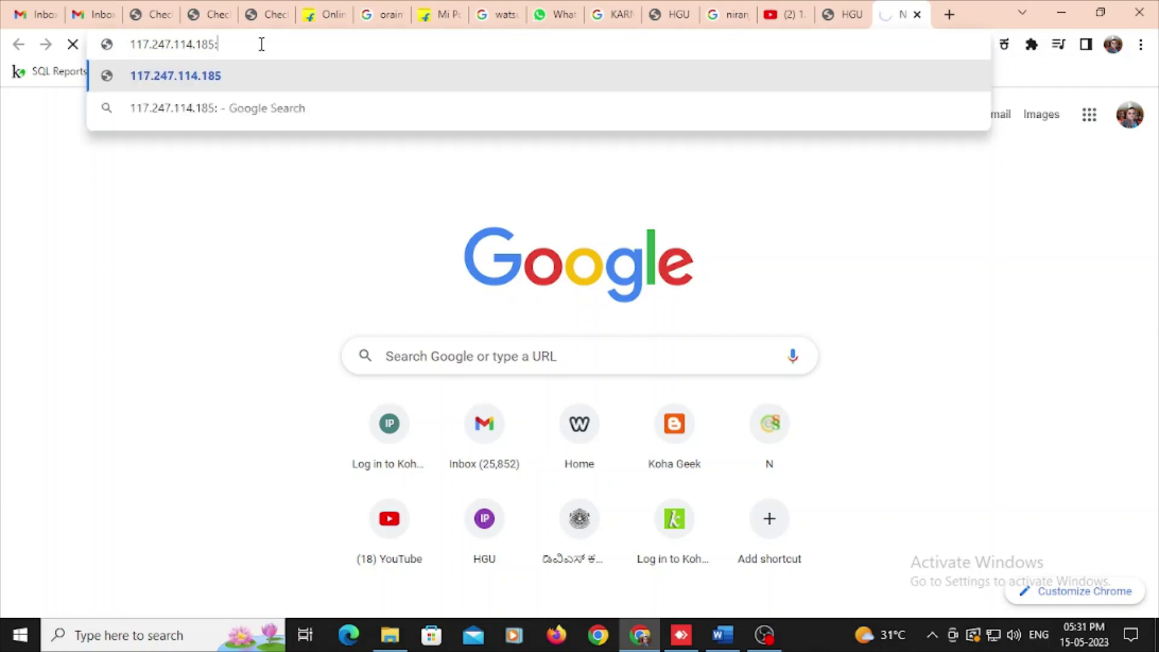
text(8000)
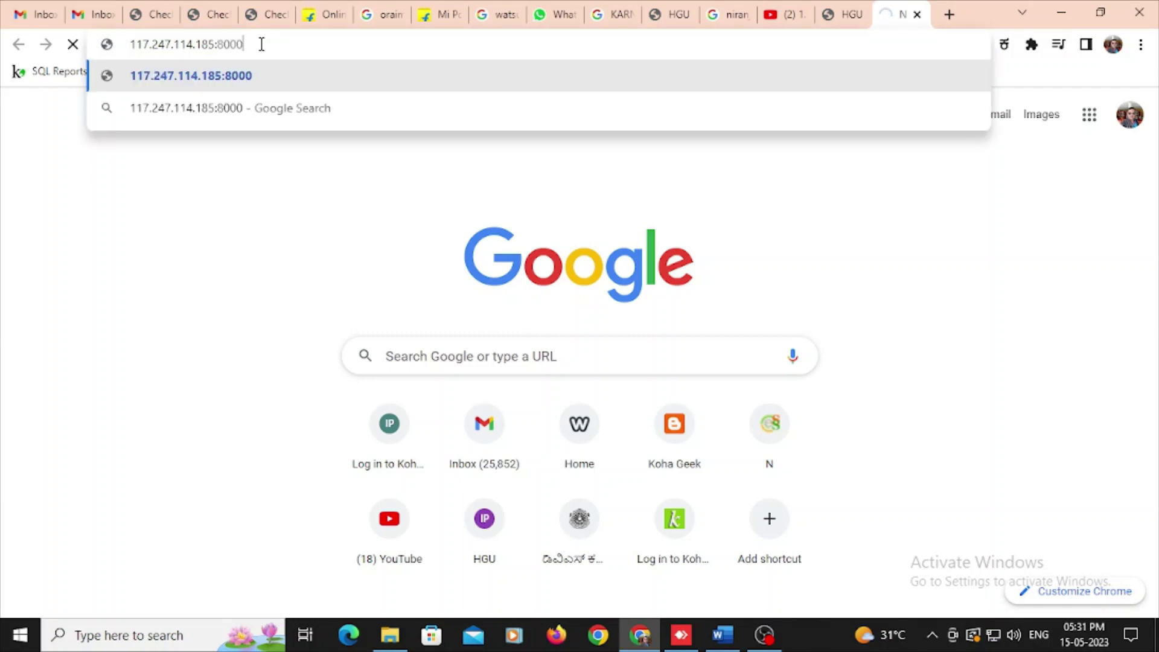
key(Return)
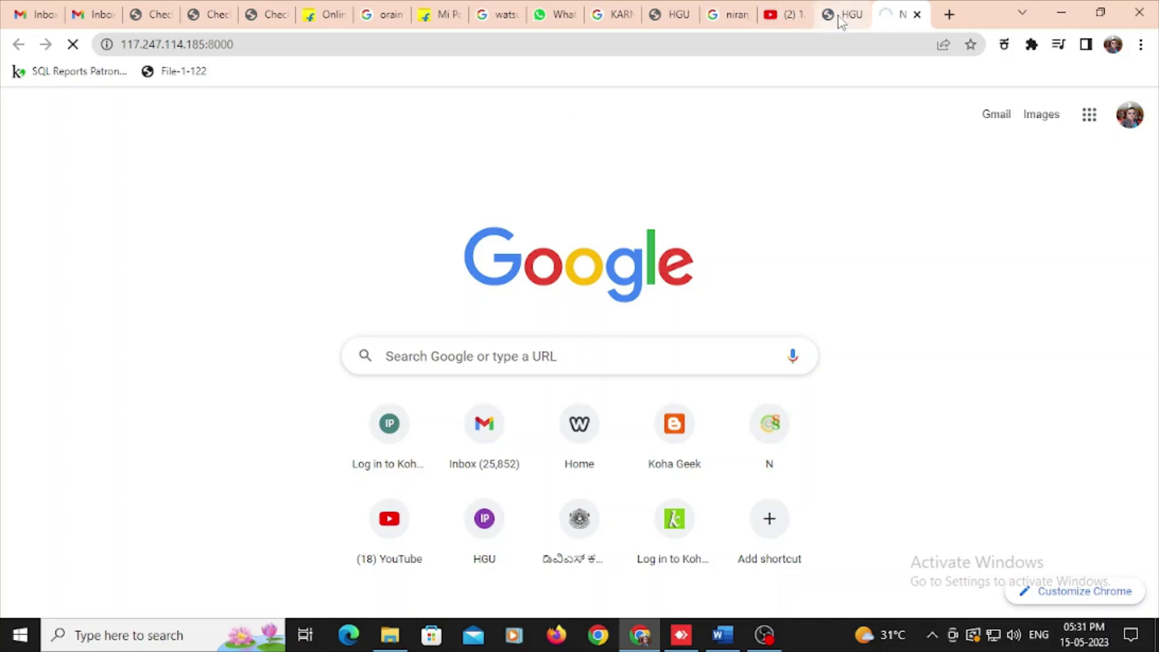
click(256, 47)
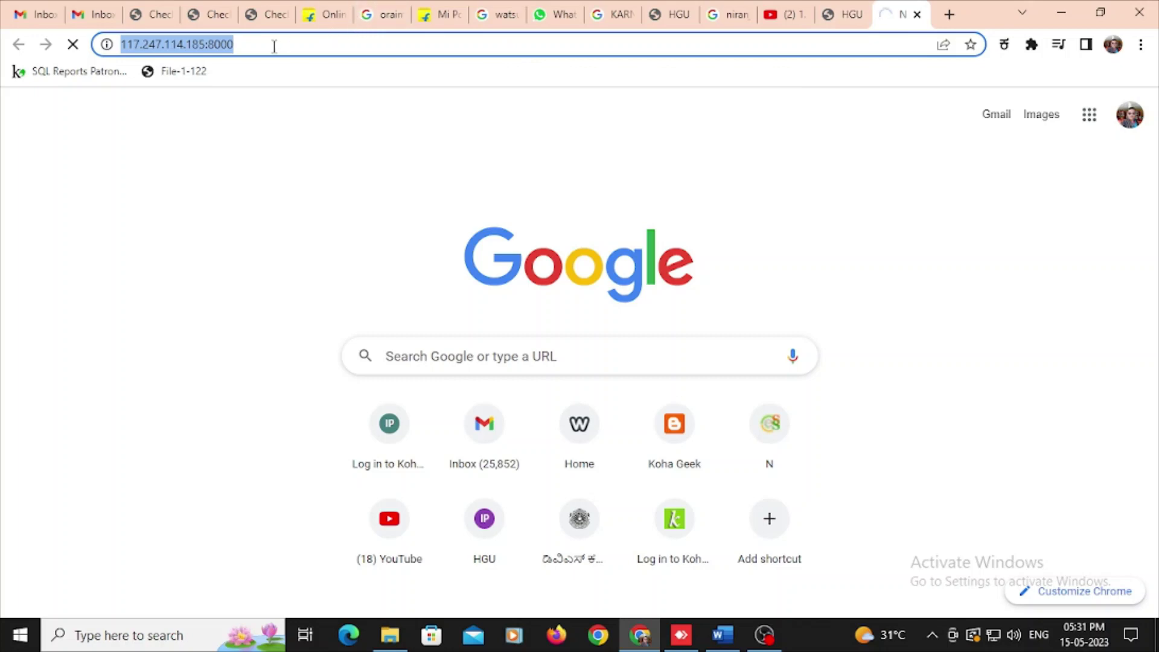
Open the Koha OPAC at 192.168.1.63:8000, then check the router tab and return to the OPAC.
text(1)
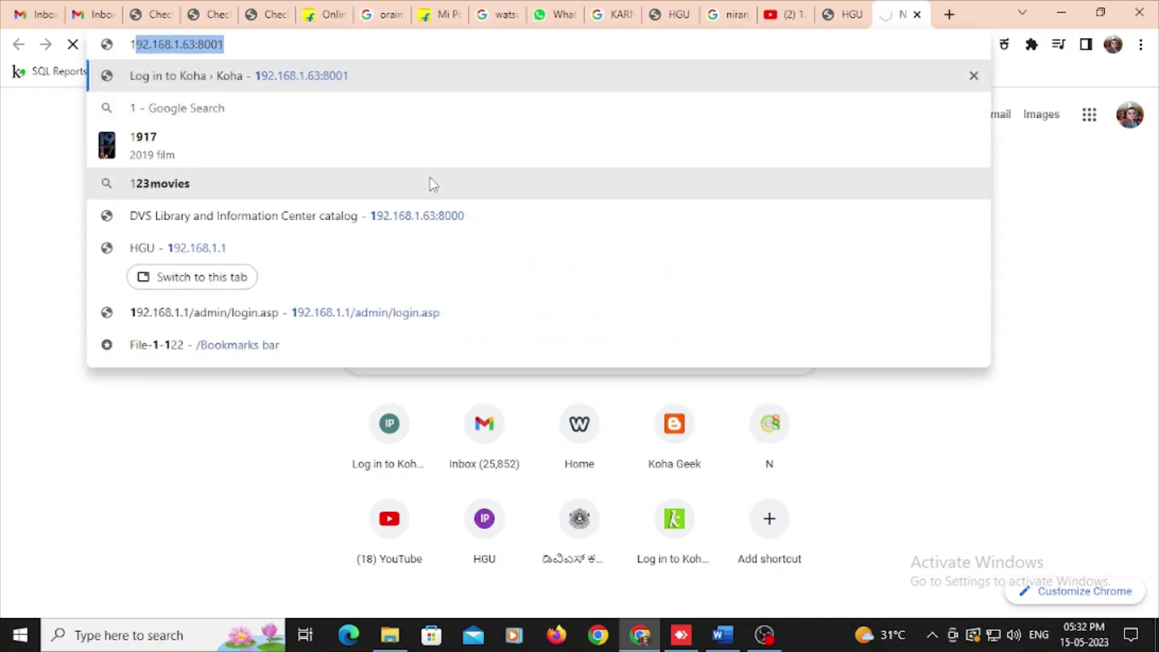
key(End)
key(BackSpace)
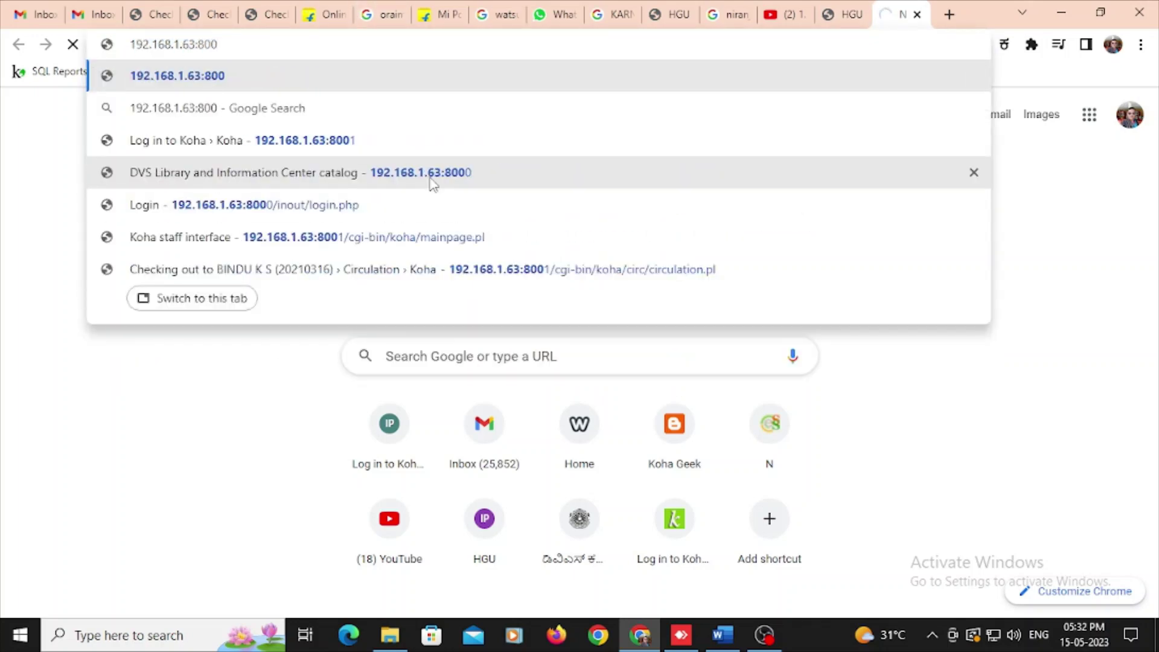
text(0)
key(Return)
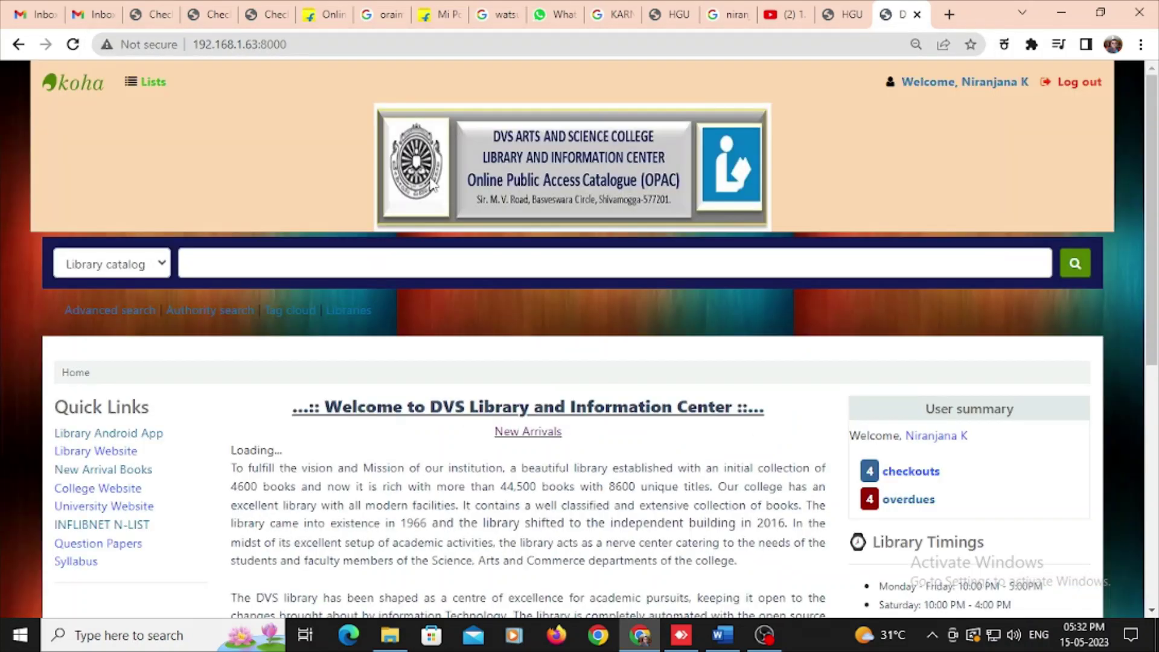
click(843, 19)
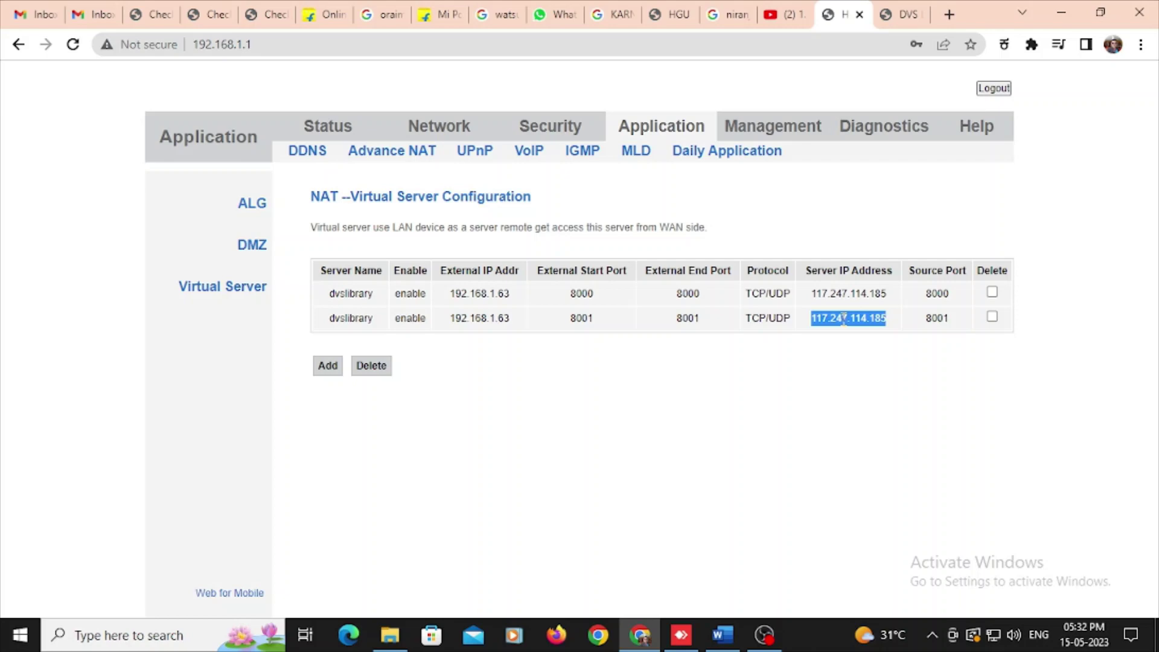
click(902, 15)
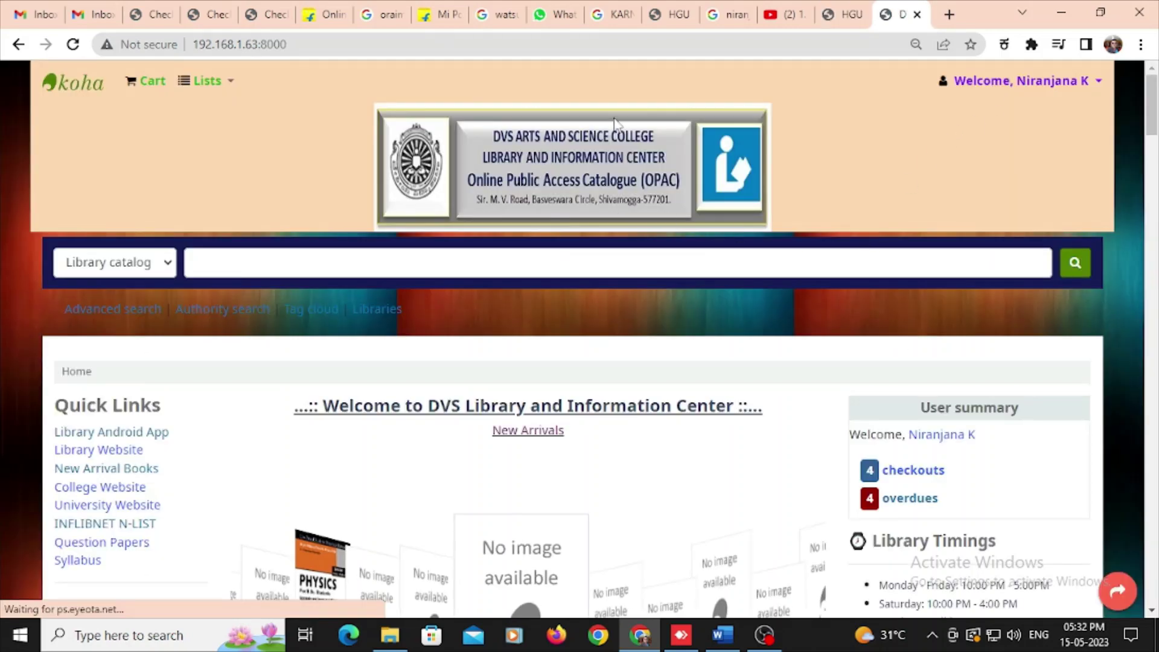
Under 'Add Virtual Server', type 'Just go to another network or your mobile phone and open the address given below'.
click(771, 638)
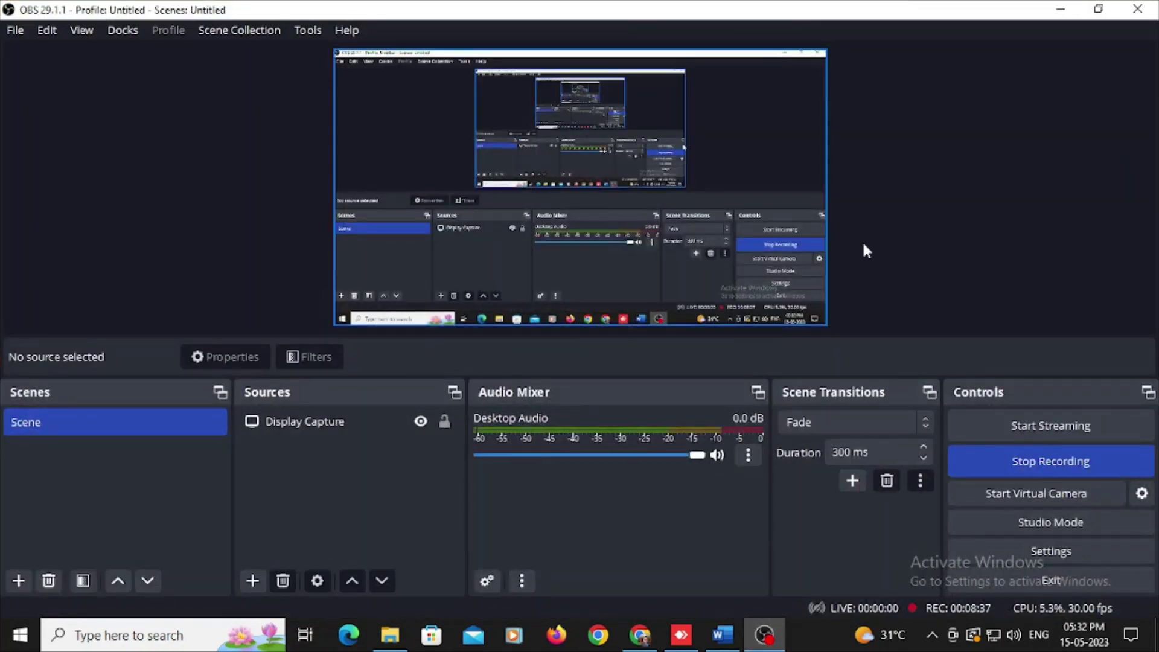
click(763, 637)
click(733, 640)
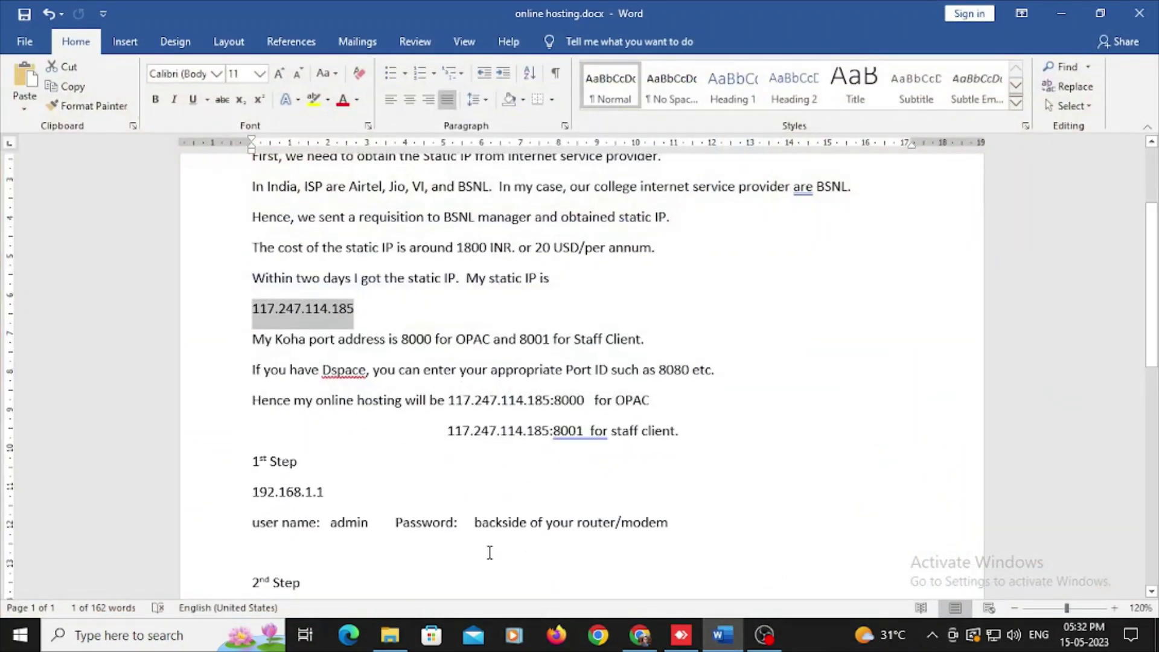
scroll(507, 513, down, 12)
click(516, 483)
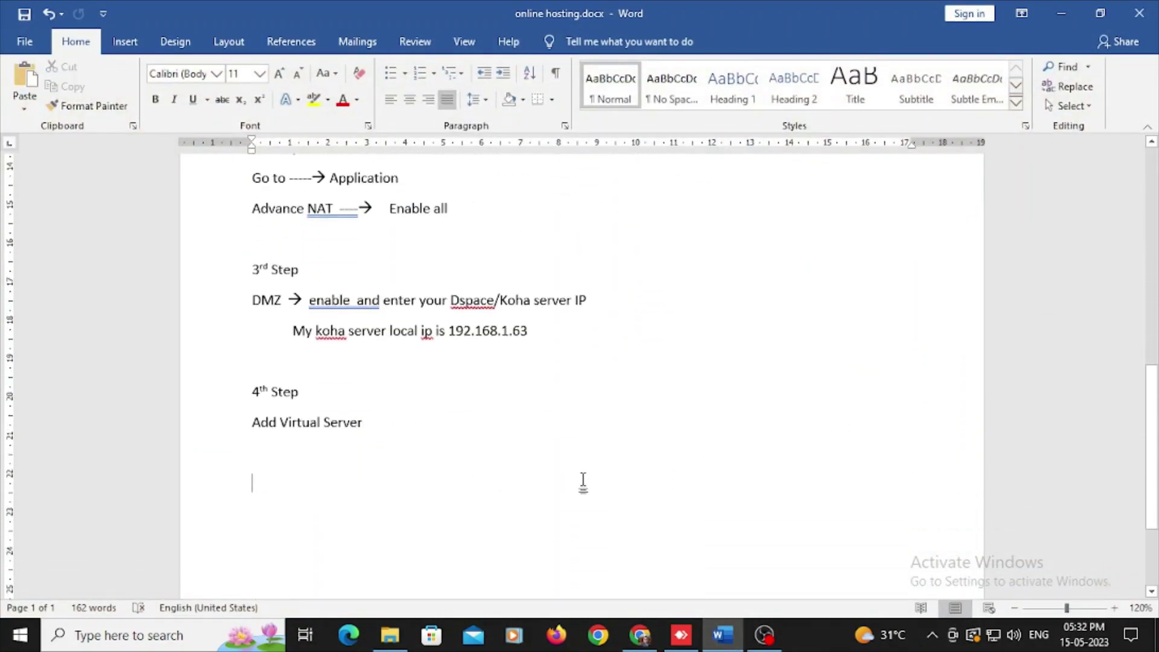
text(just go)
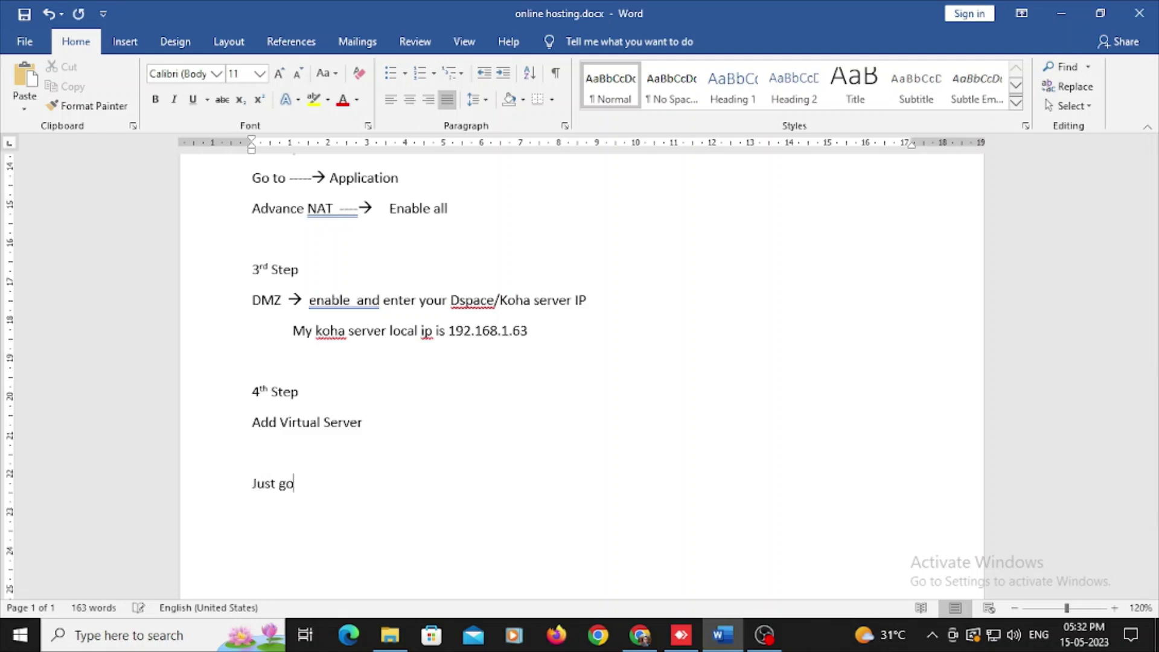
text(to another network or)
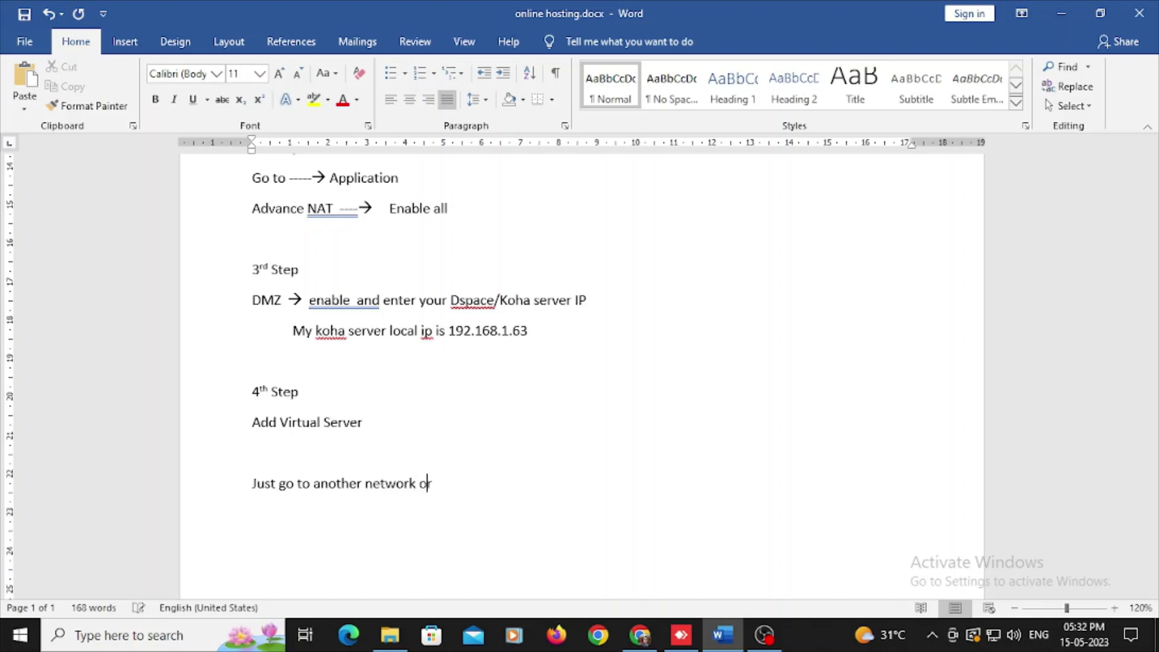
text( your mobile)
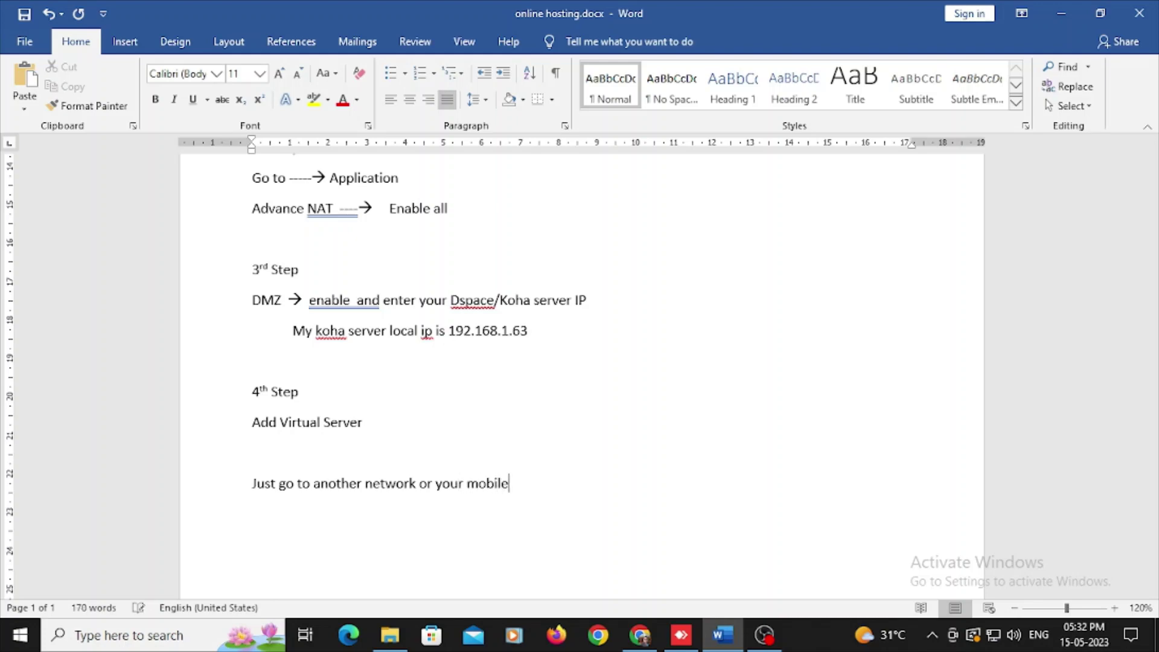
text( phne and)
text(open the )
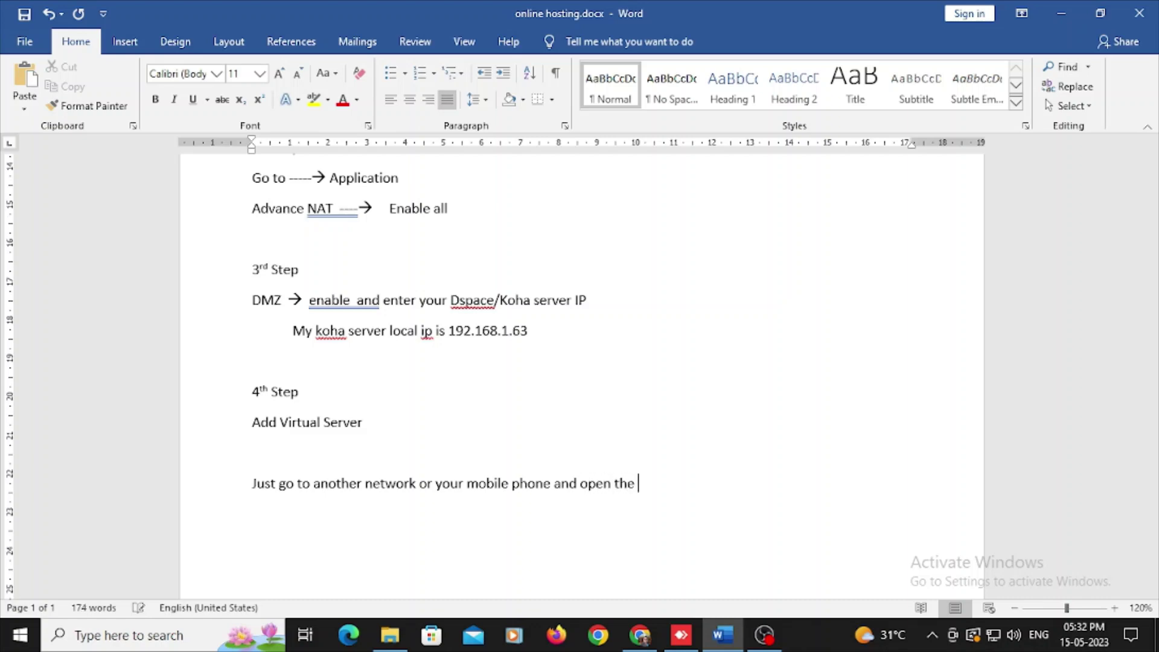
text(address give)
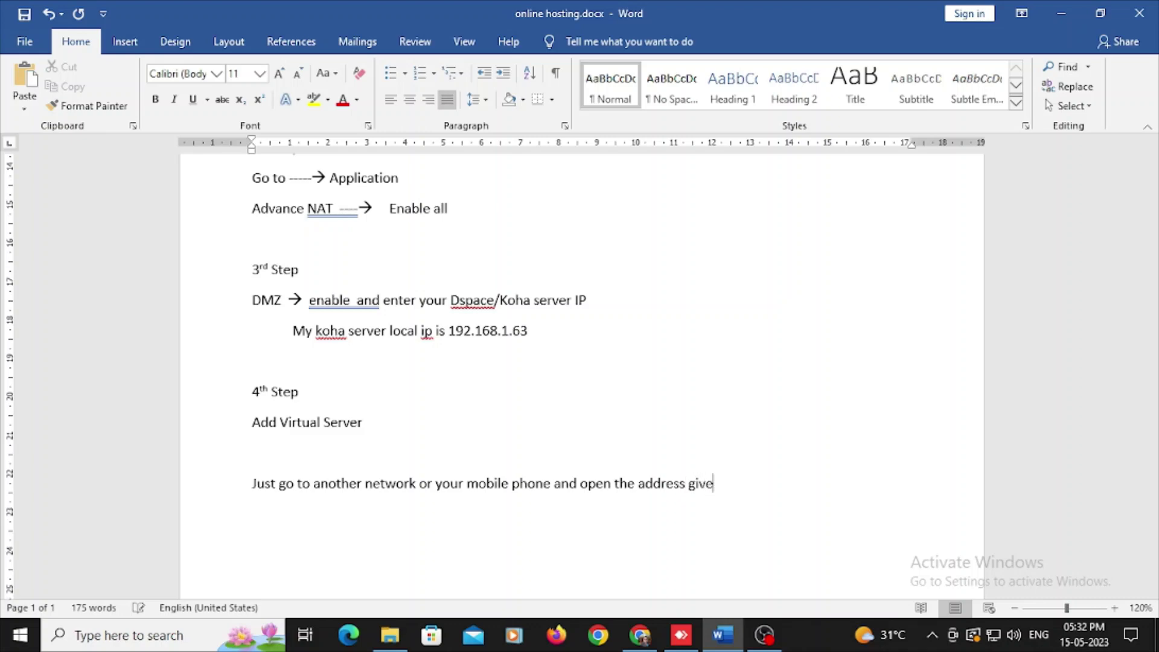
text(n below)
scroll(471, 323, up, 5)
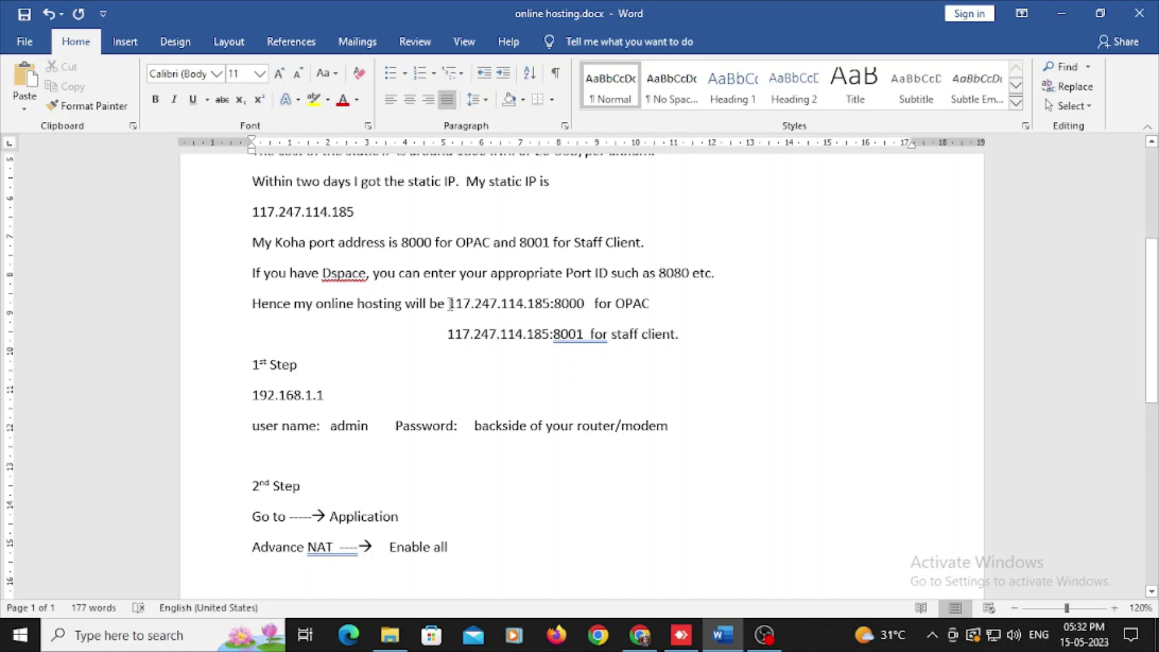
Copy the OPAC and staff-client address lines and paste them below the new sentence.
drag(450, 304, 669, 352)
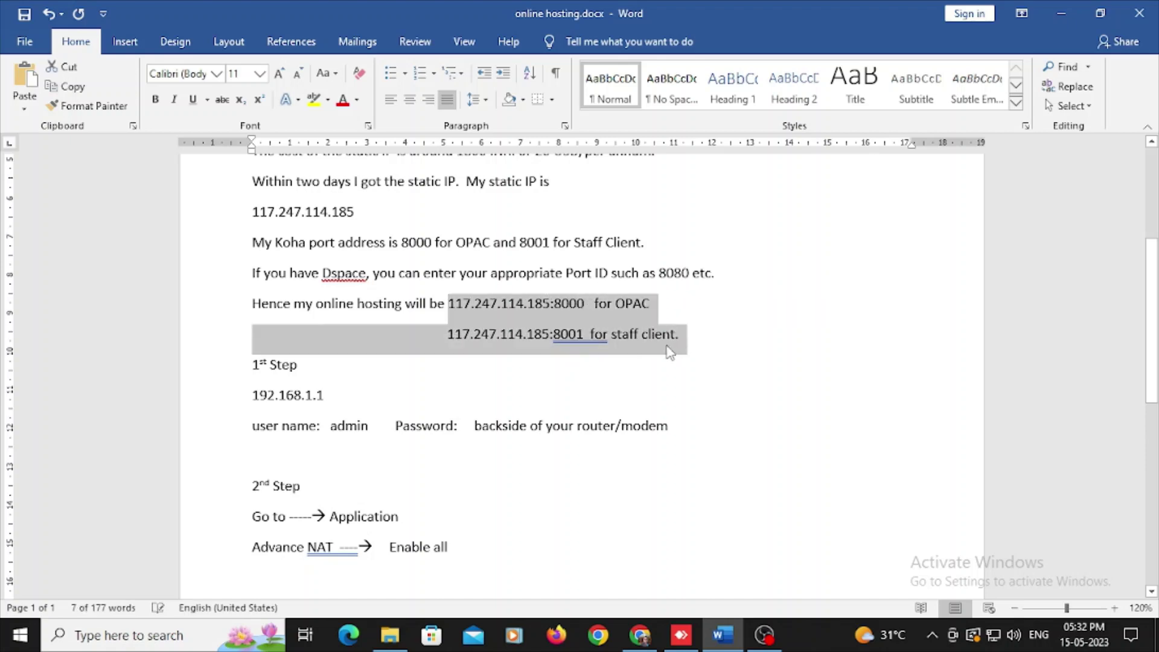
key(ctrl+c)
scroll(363, 421, down, 6)
click(452, 441)
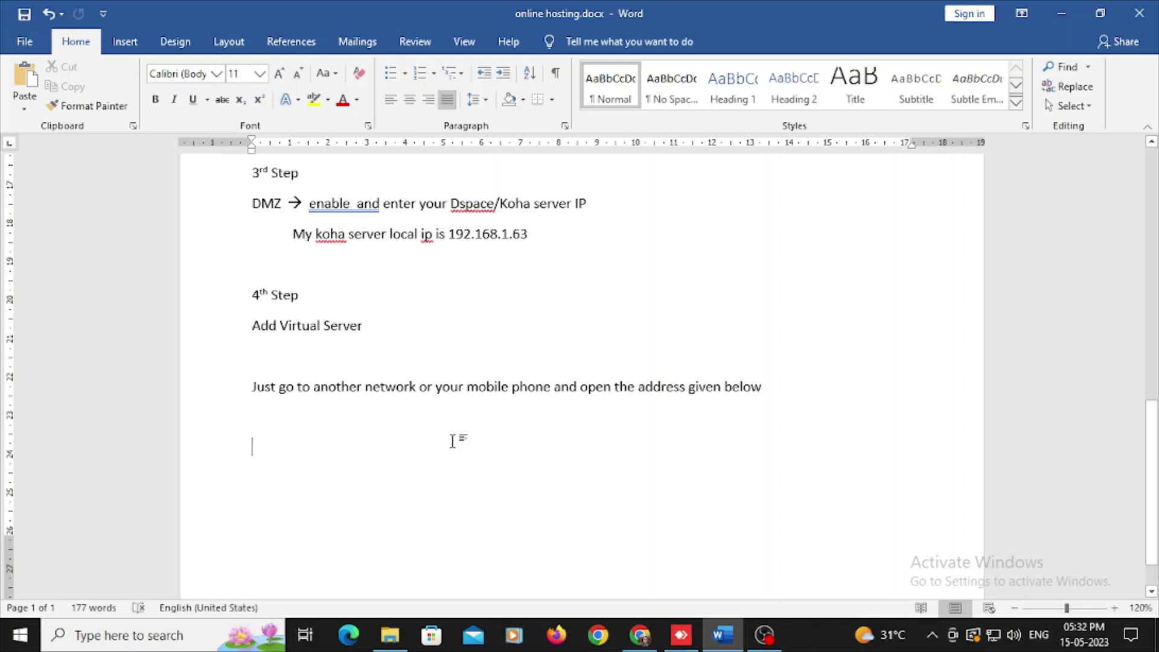
key(ctrl+v)
Remove the indent before the staff-client address and delete the extra blank line above the addresses.
key(Up)
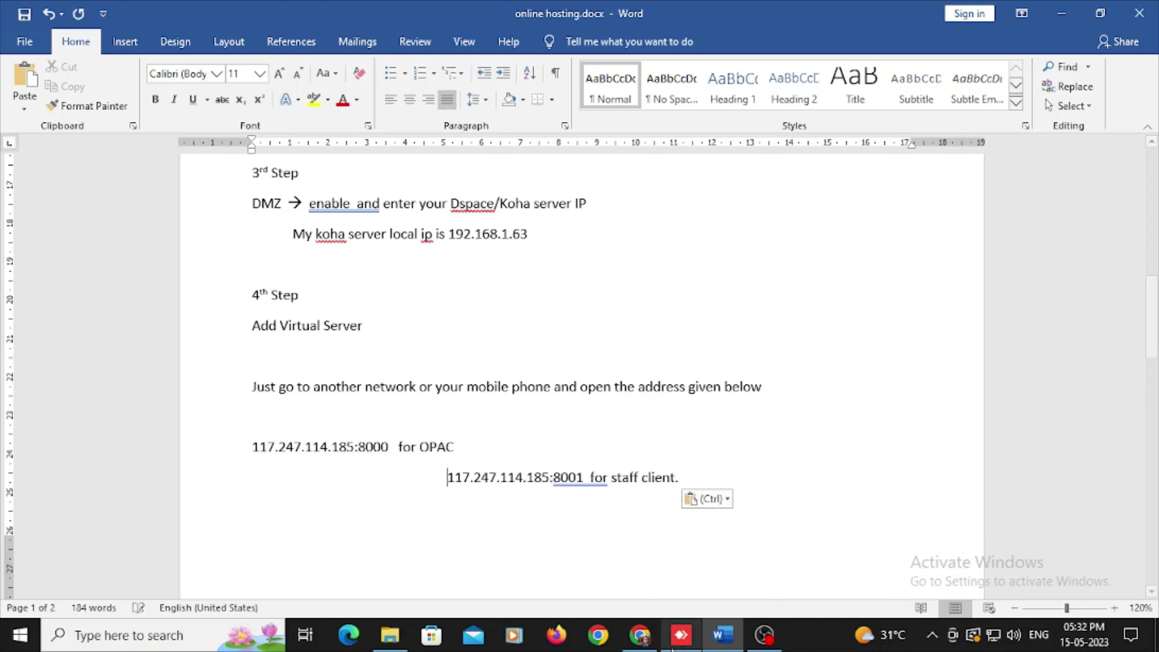
key(BackSpace)
key(BackSpace)
key(BackSpace)
key(BackSpace)
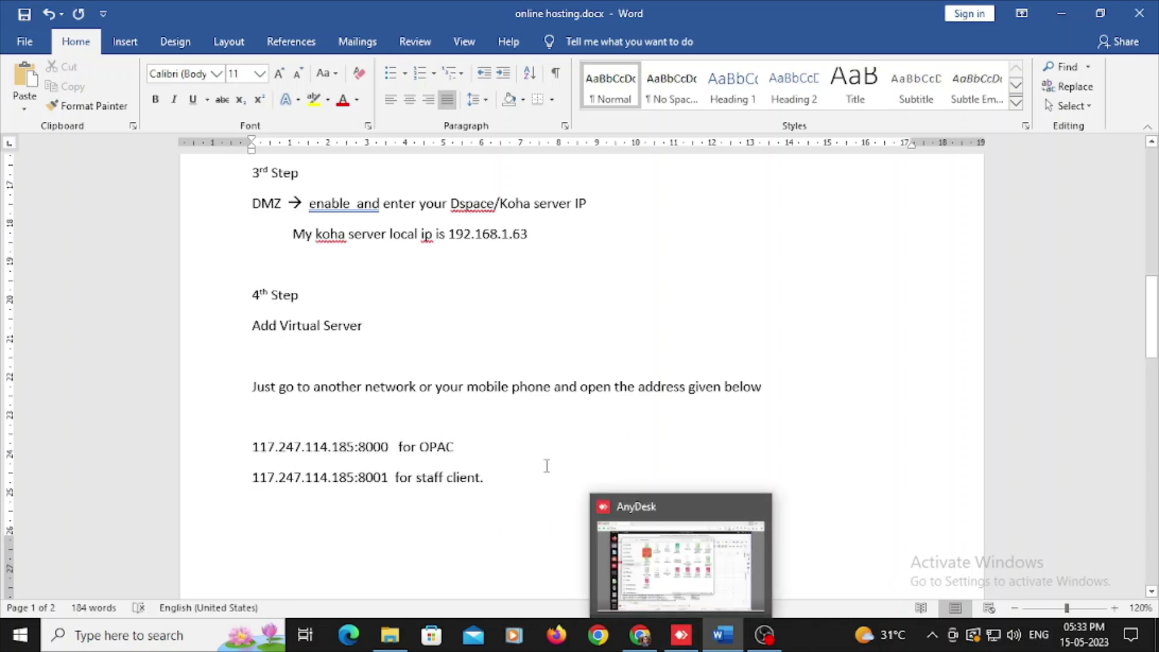
key(Left)
click(518, 486)
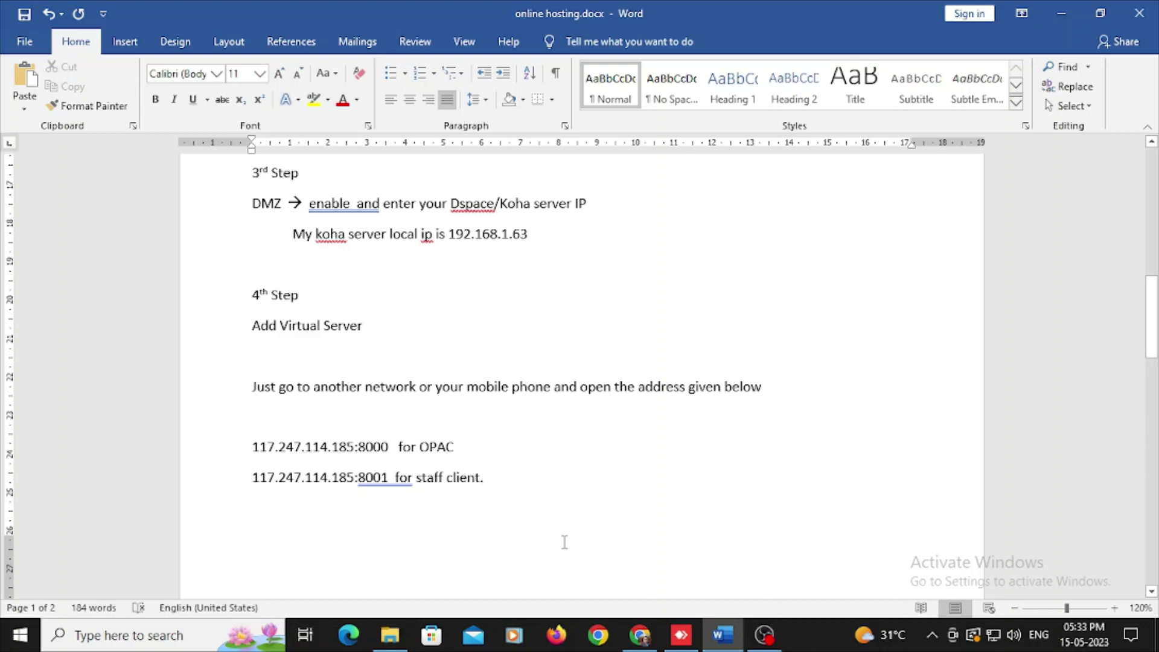
key(Return)
key(Return)
key(Return)
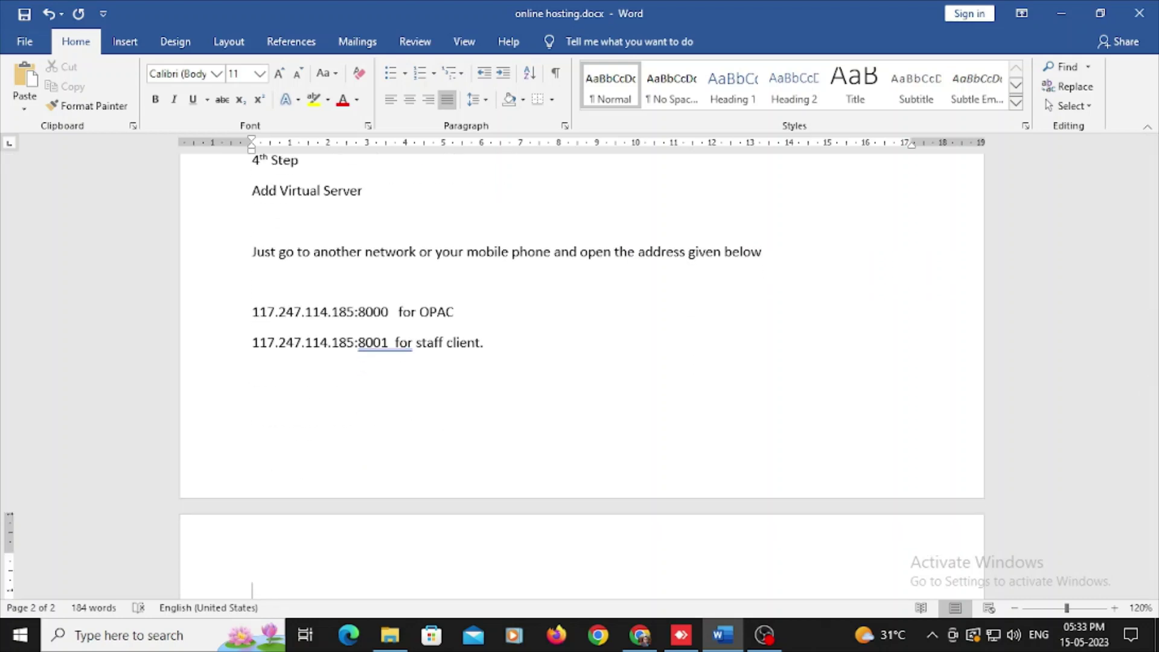
click(252, 384)
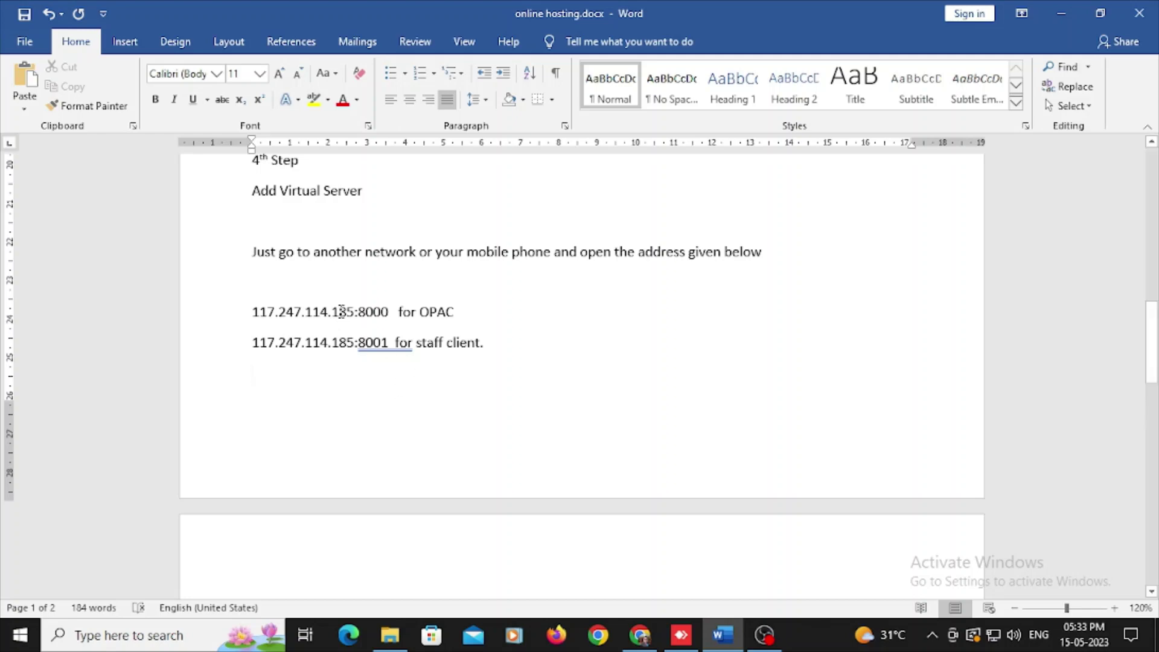
click(406, 291)
key(BackSpace)
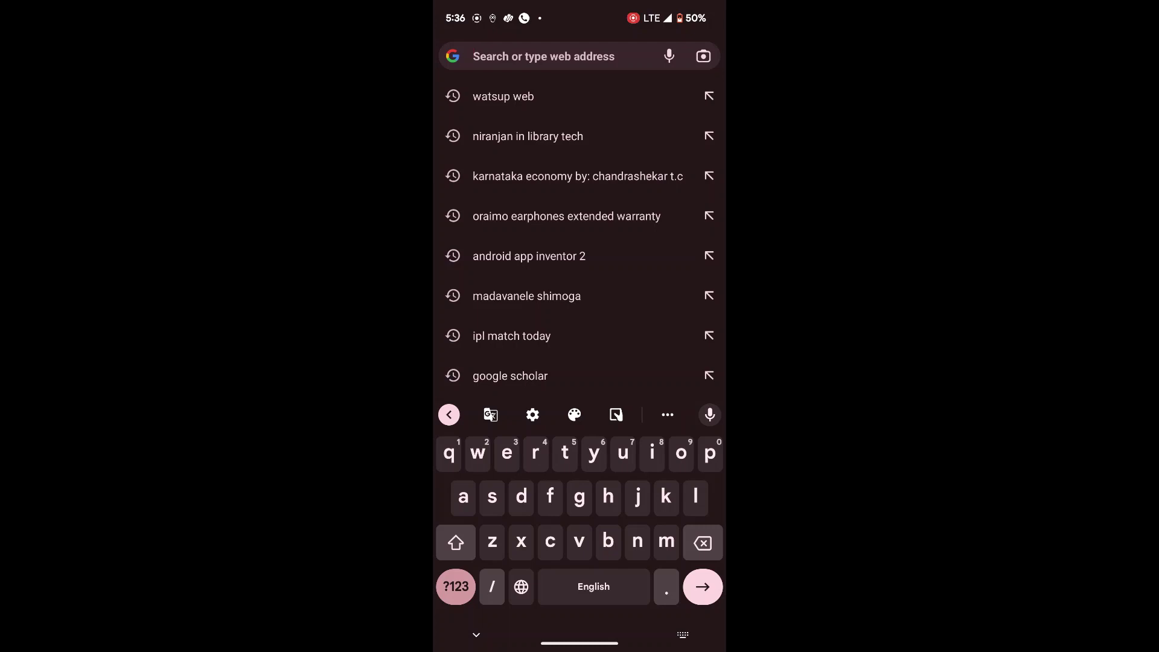
In the phone's Chrome, load 117.247.114.185:8000 and scroll through the DVS Library OPAC page.
click(456, 586)
text(11)
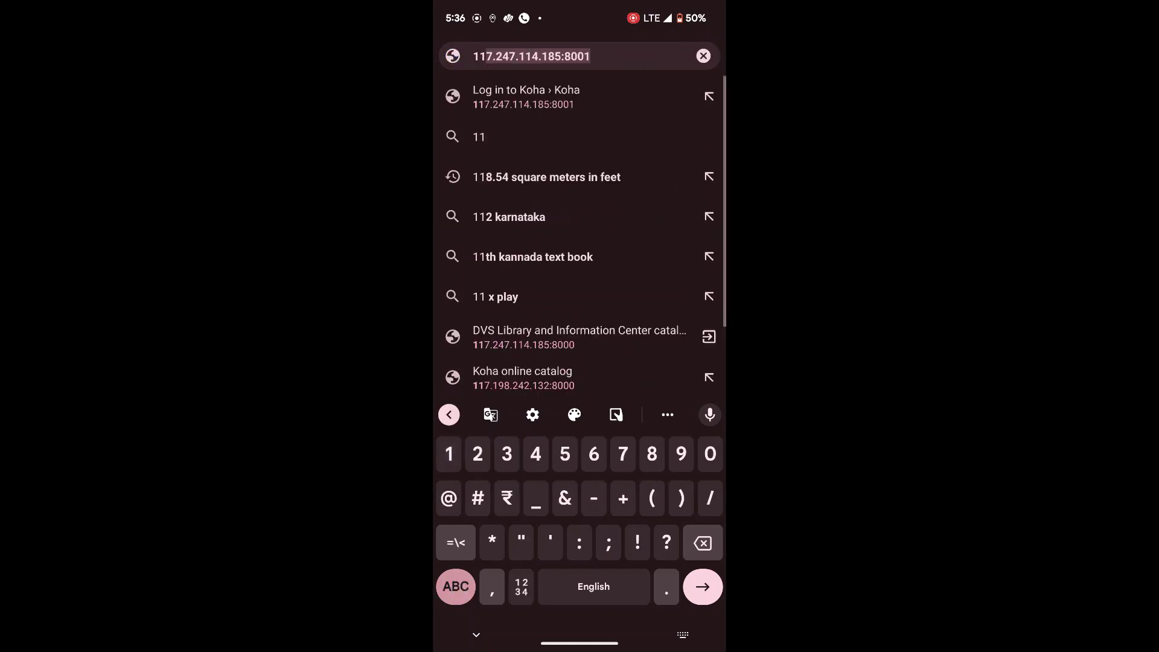
click(626, 57)
key(BackSpace)
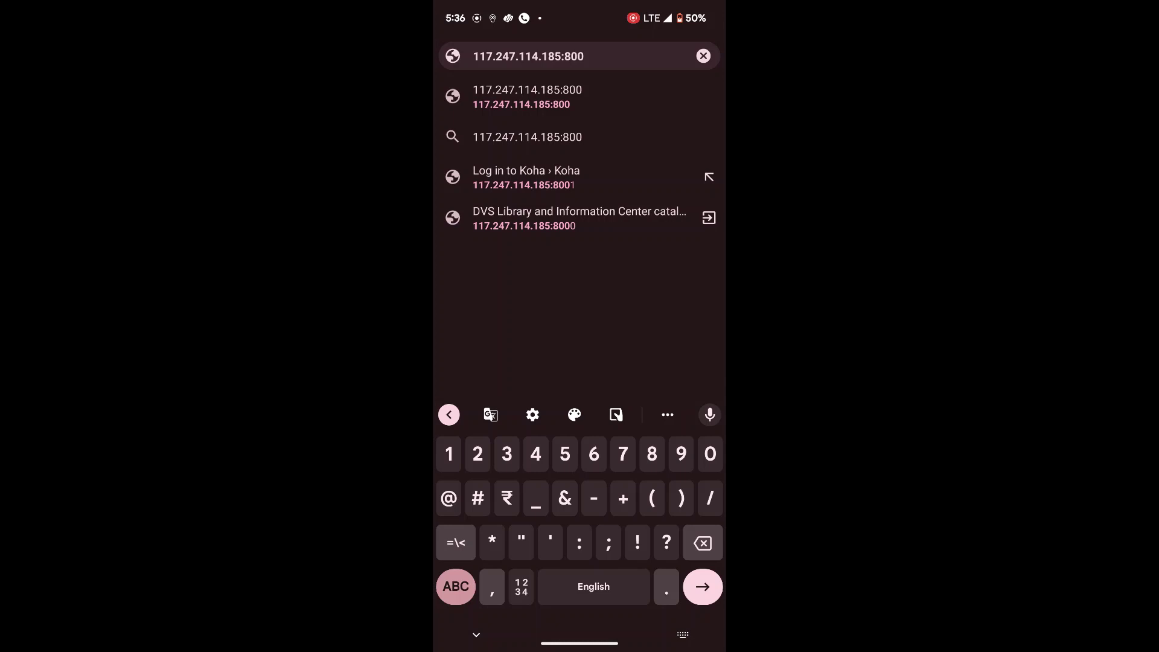
click(455, 586)
click(455, 586)
text(0)
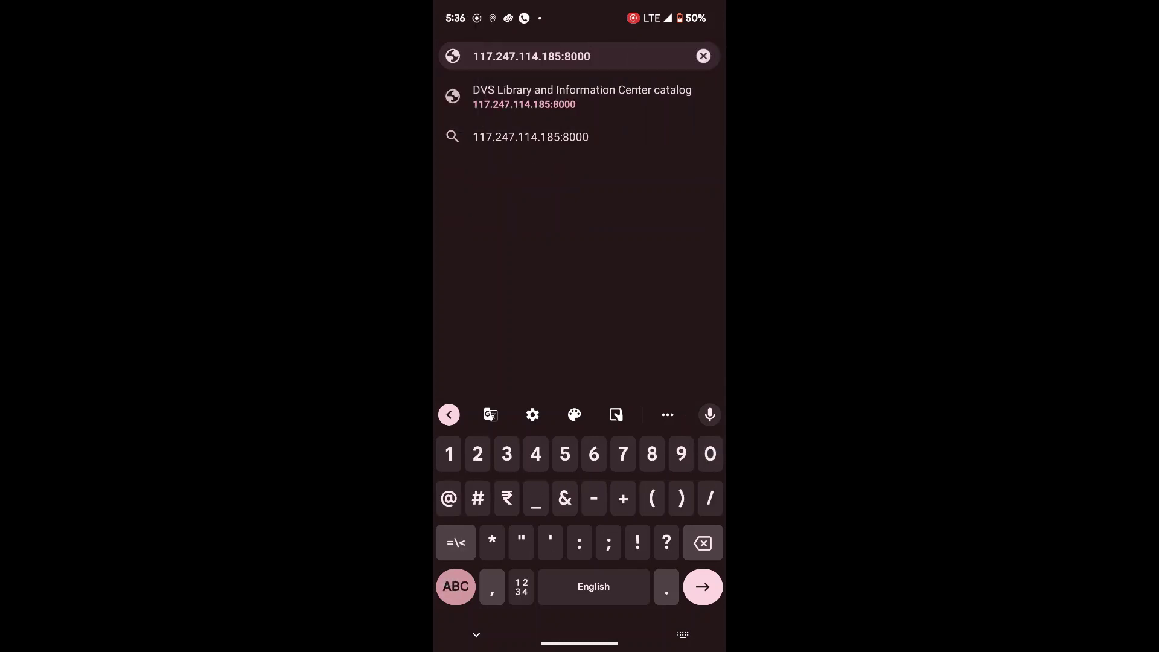
key(Return)
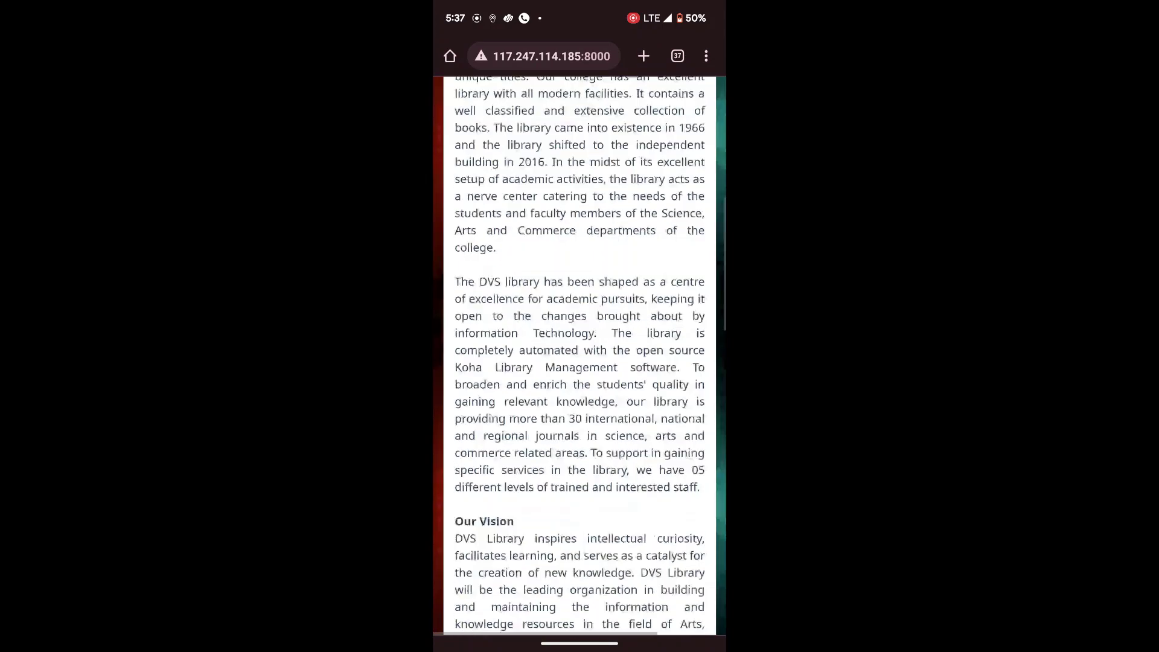
scroll(636, 384, up, 5)
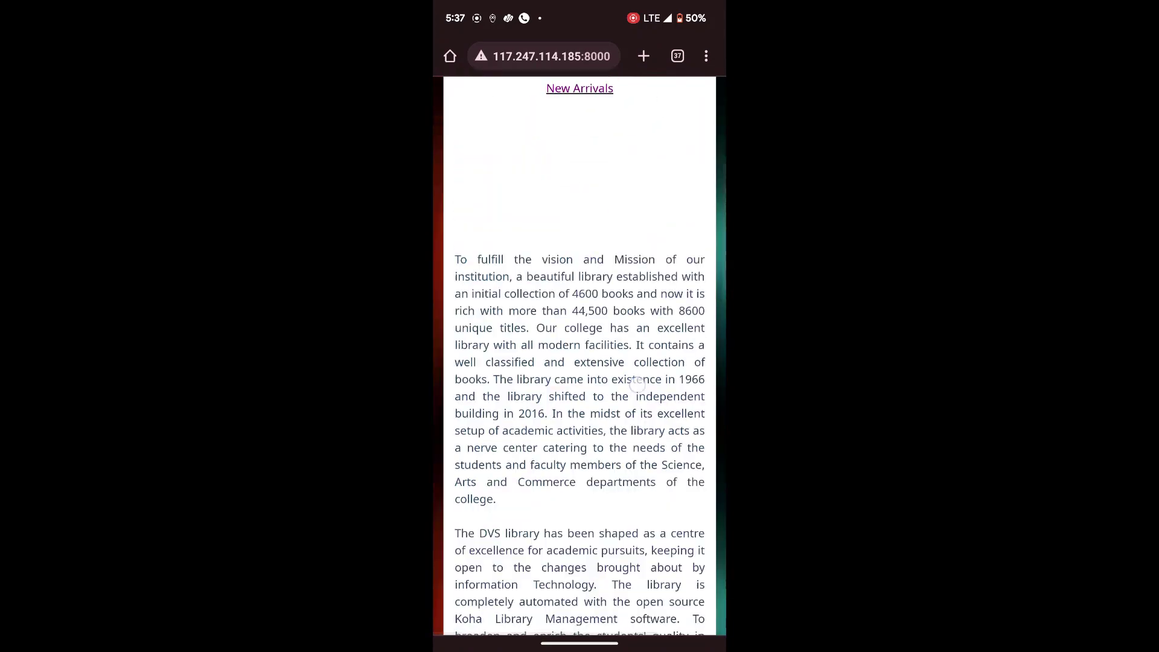
scroll(639, 382, down, 15)
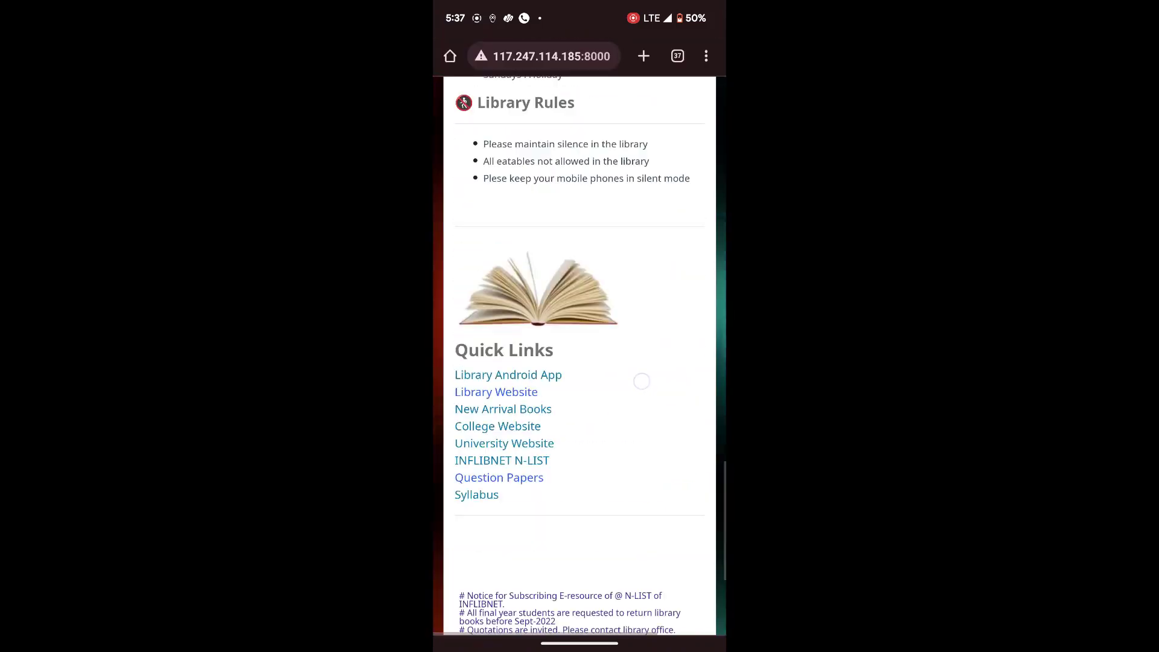
scroll(642, 381, up, 15)
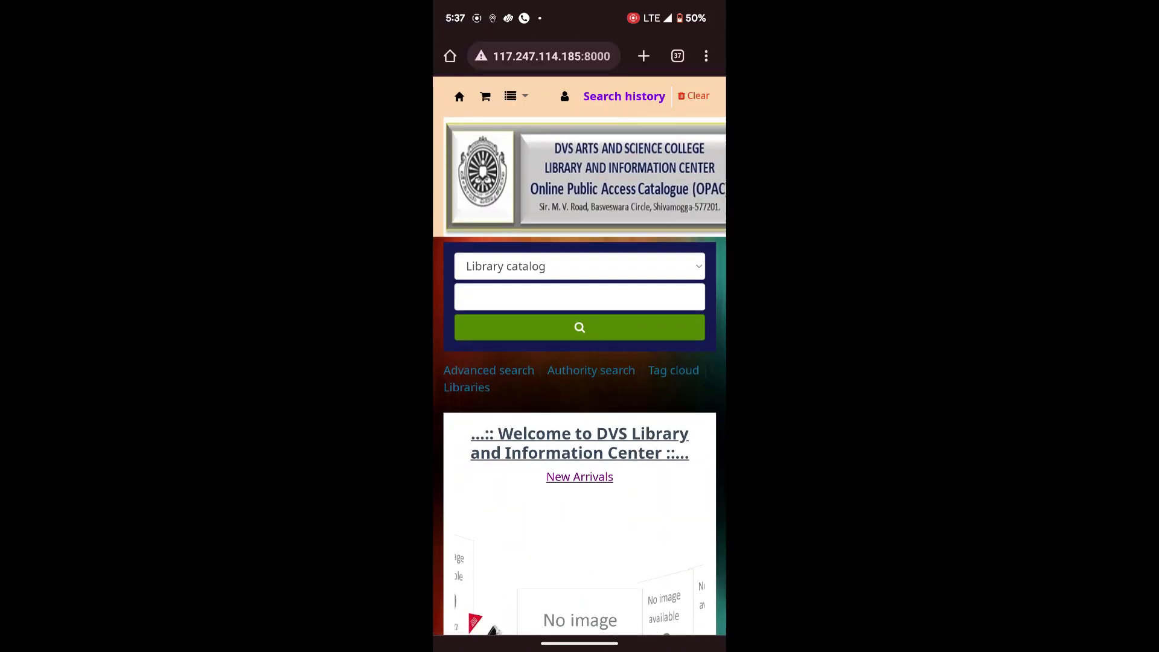
Change the port to 8001 to reach the Koha staff login at 117.247.114.185:8001.
click(551, 56)
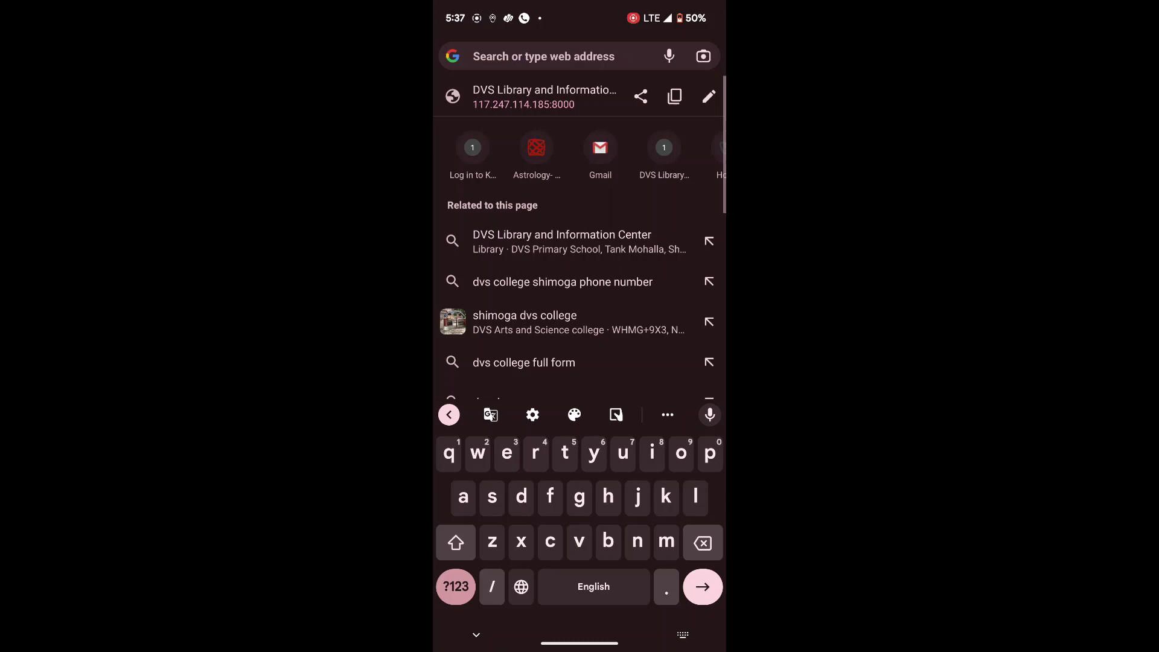
click(708, 96)
key(BackSpace)
key(BackSpace)
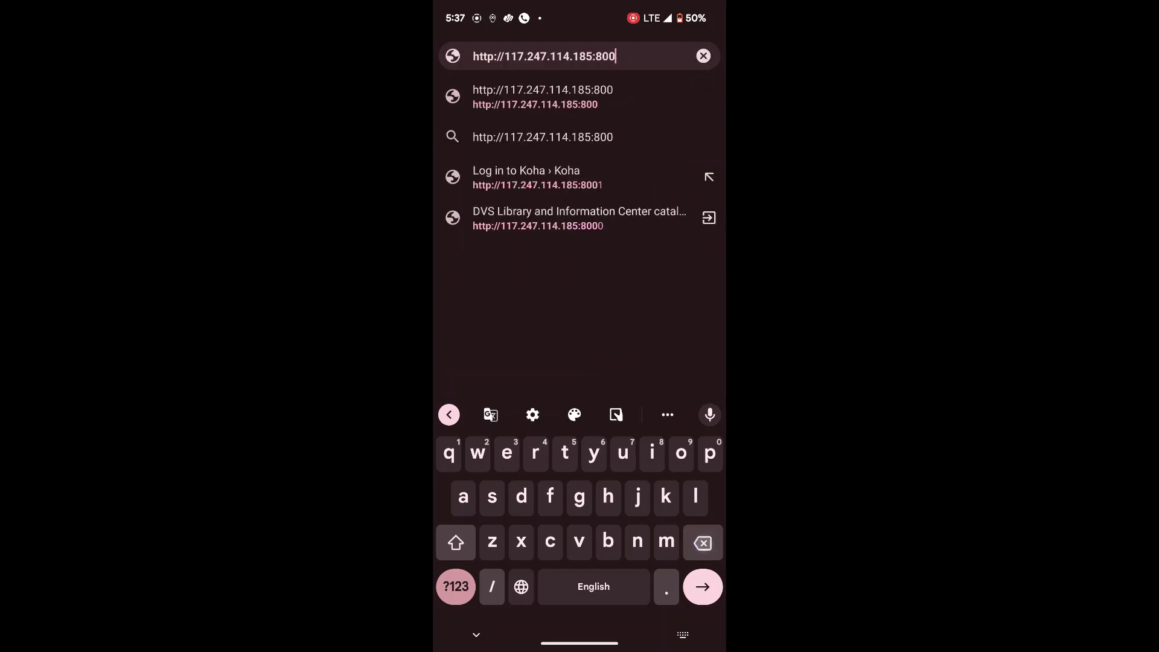
click(456, 586)
text(1)
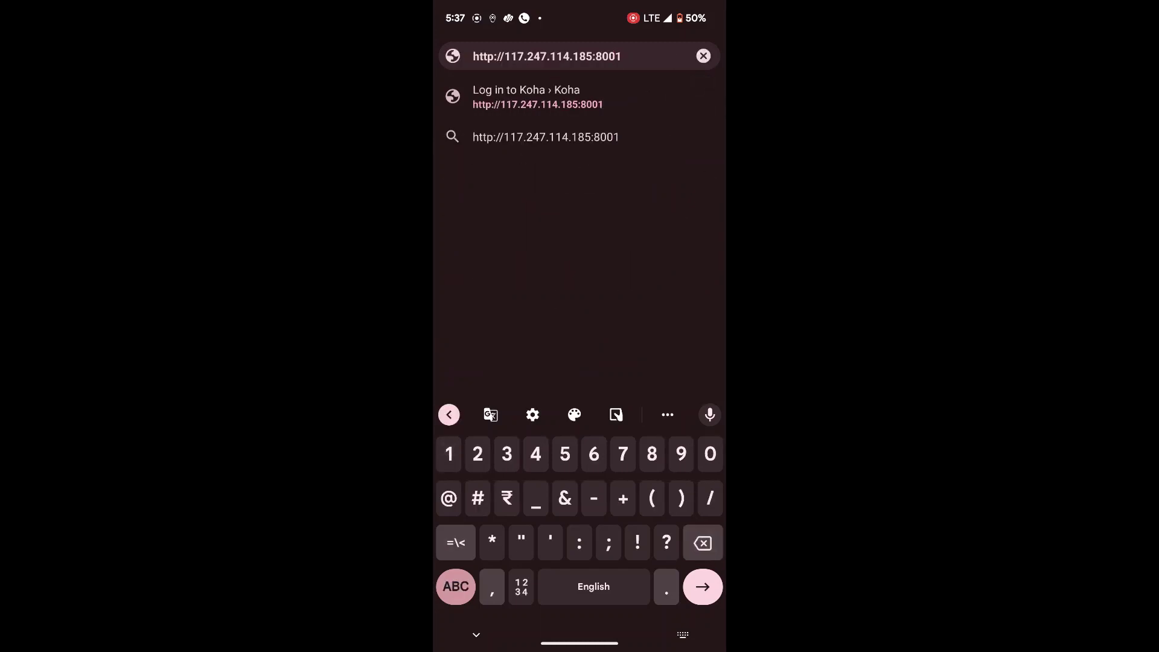
key(Return)
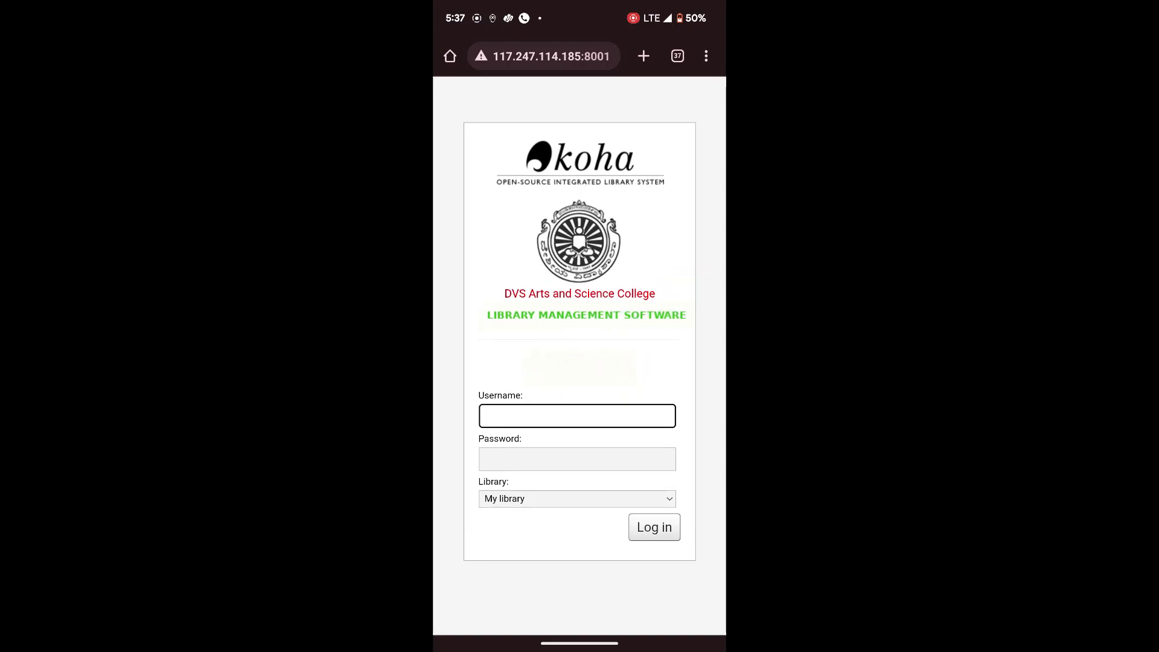
scroll(692, 186, down, 1)
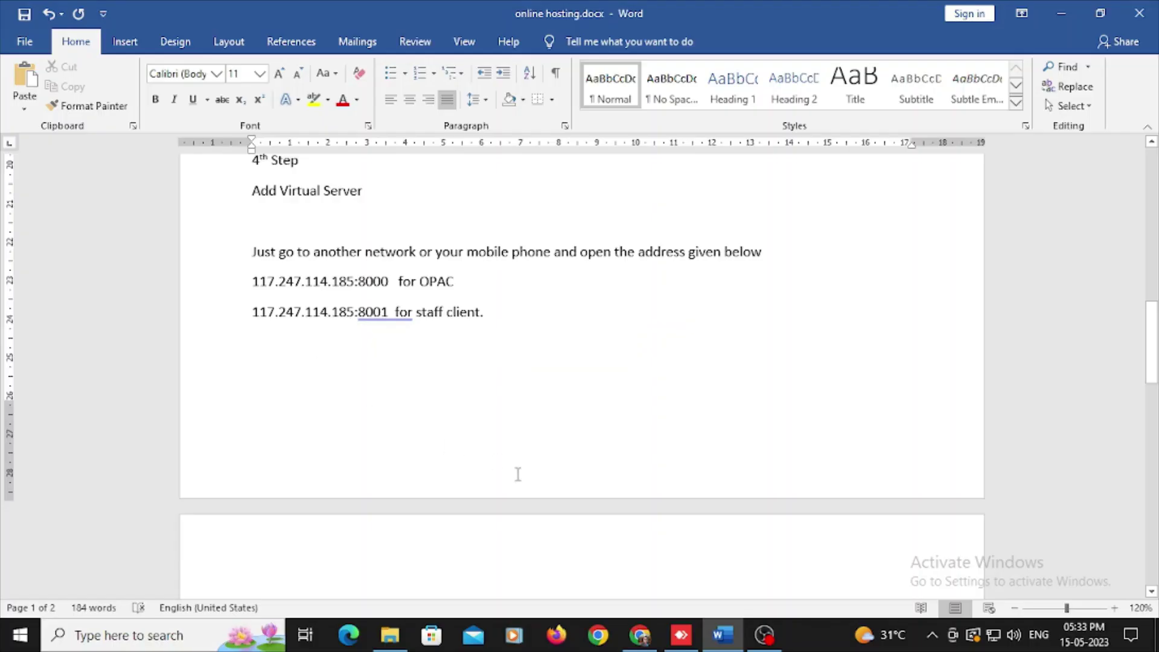
Type 'Thank You...' on a new line beneath the staff-client address.
key(Return)
text(T)
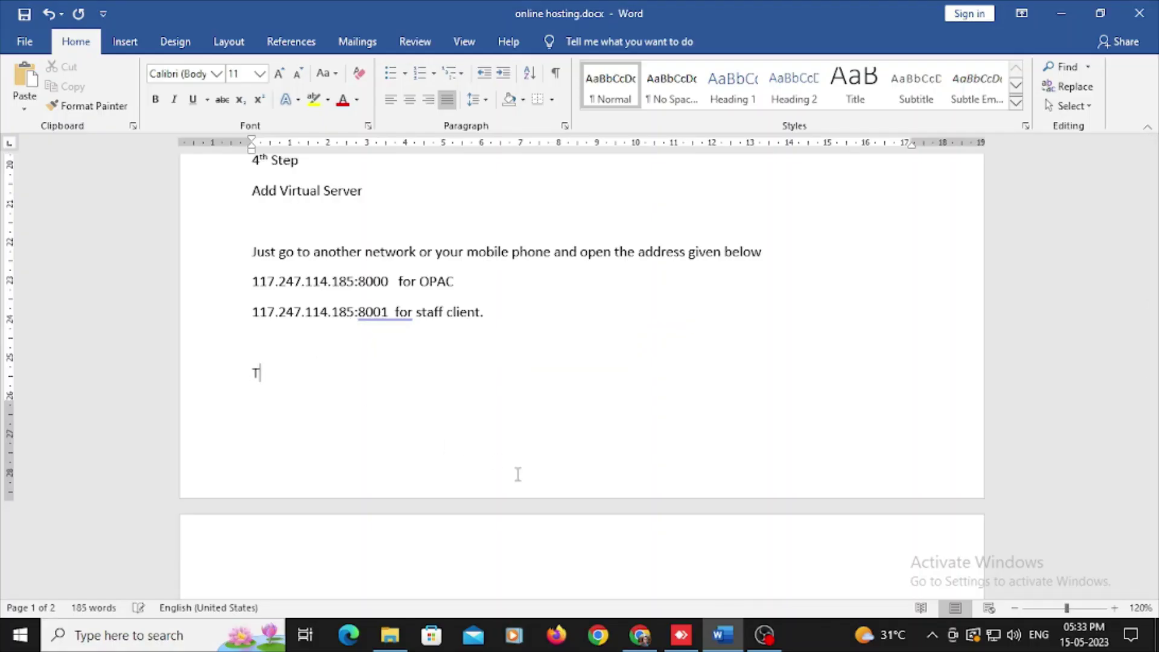
text(hank YOu..)
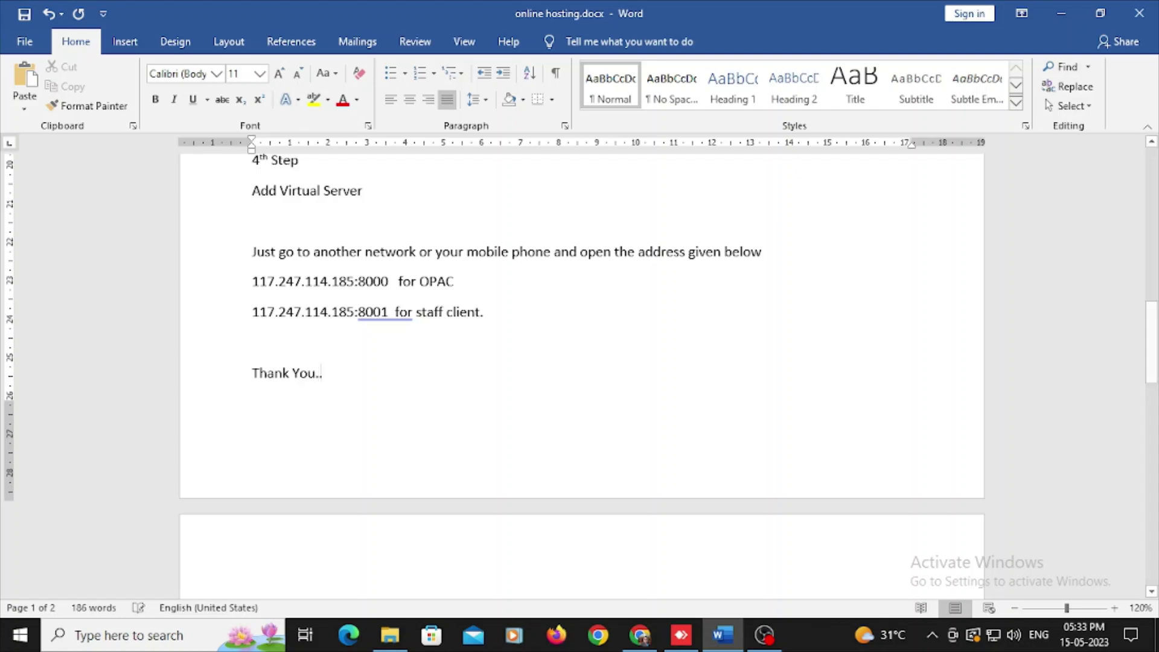
text(.)
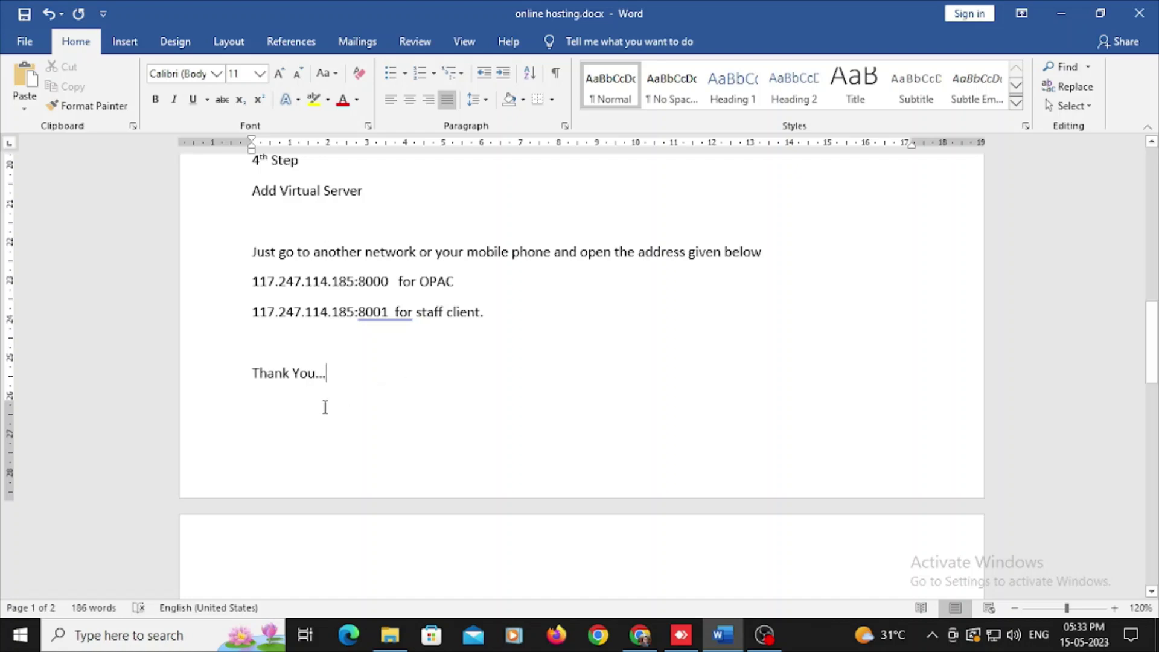